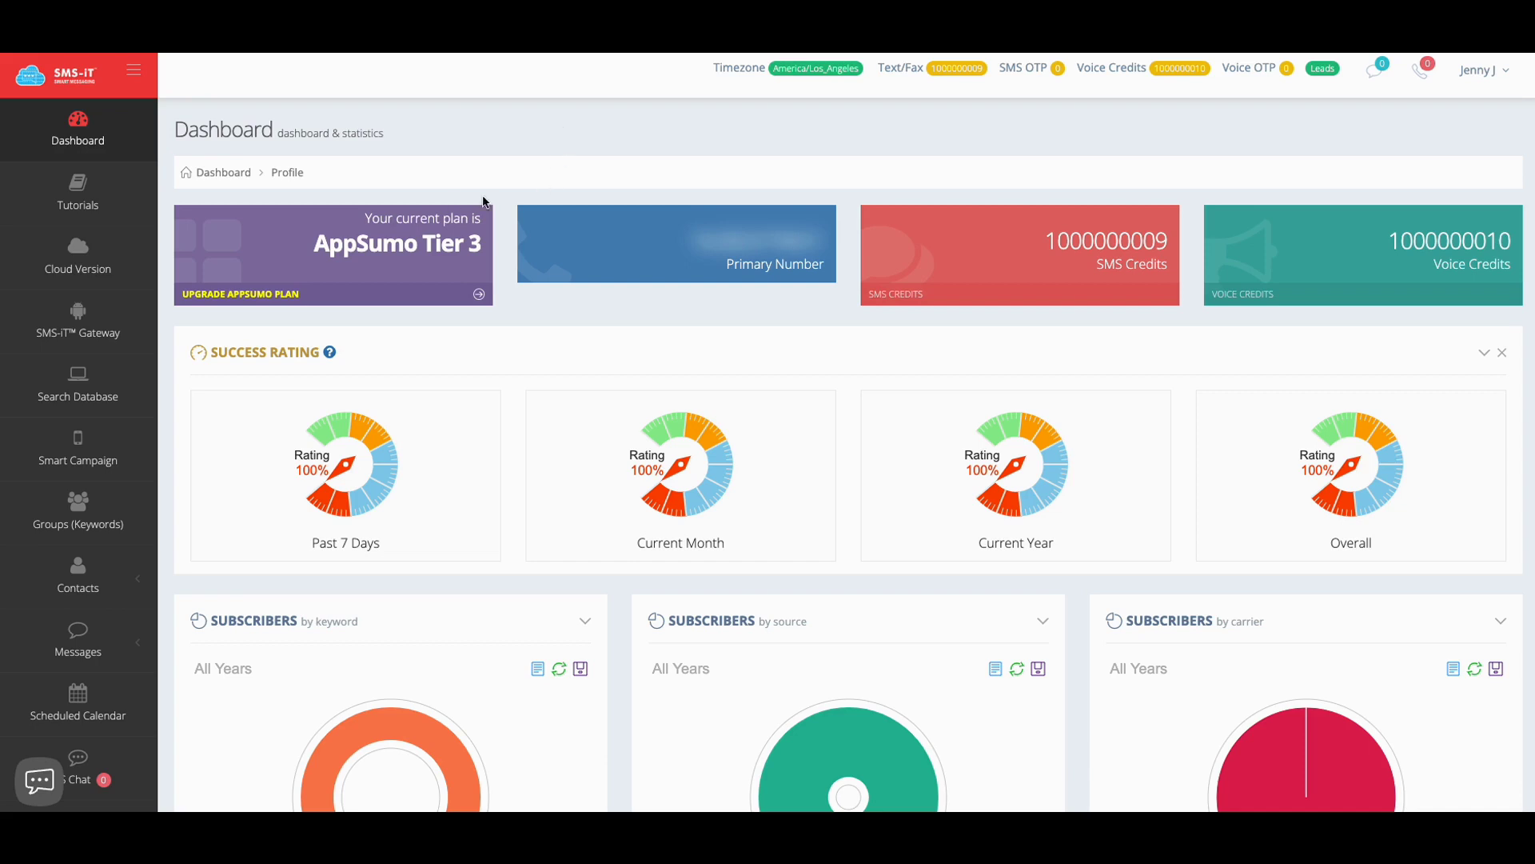
# Examine the dashboard's plan and credit cards, success ratings, and subscriber charts by keyword, source and carrier
pyautogui.scroll(-3, 432, 205)
pyautogui.scroll(-3, 397, 215)
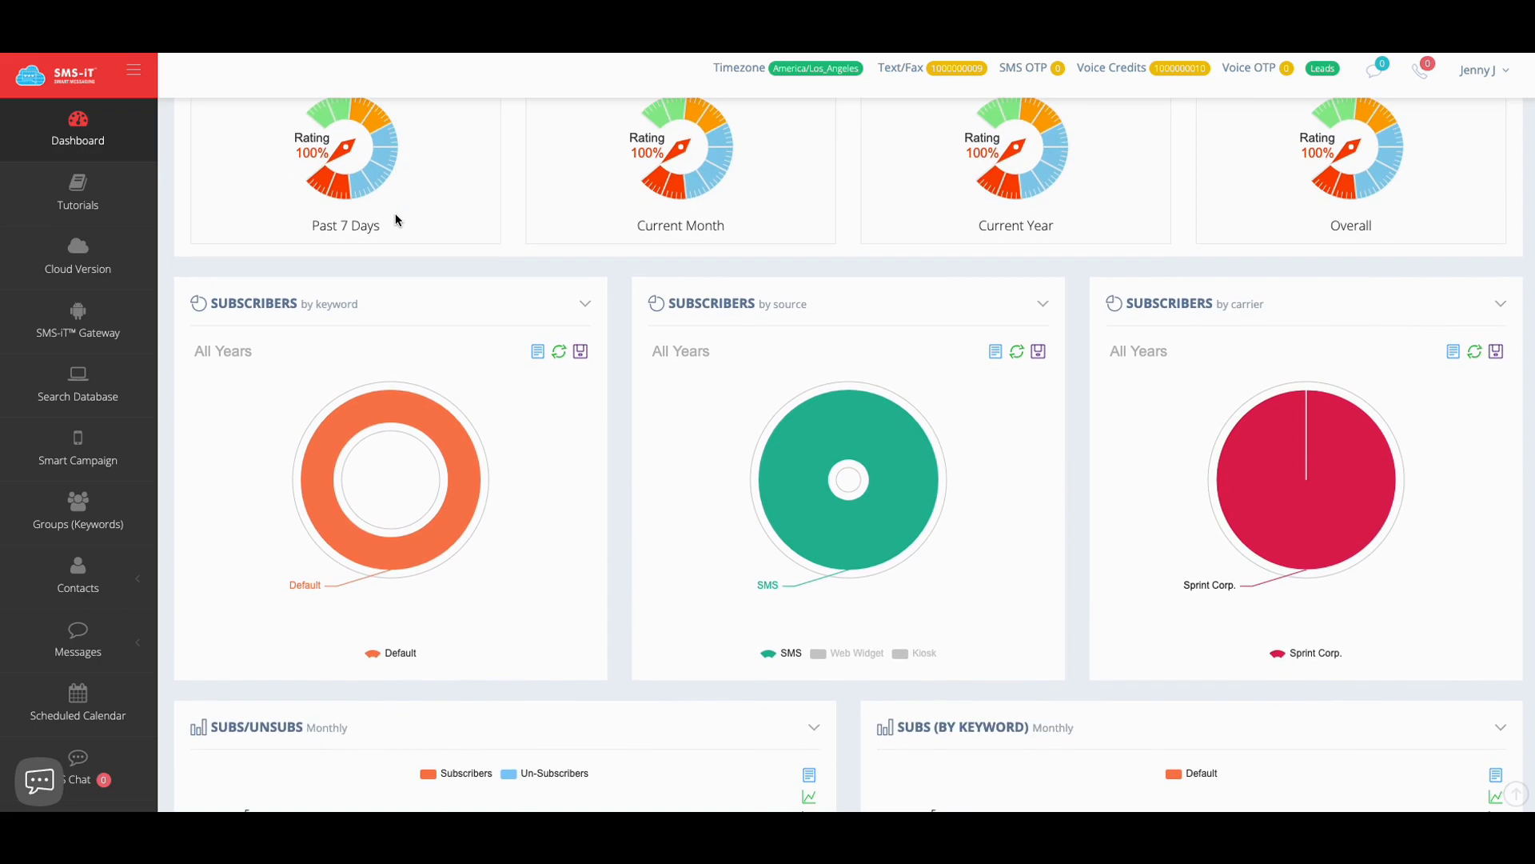
pyautogui.scroll(6, 465, 339)
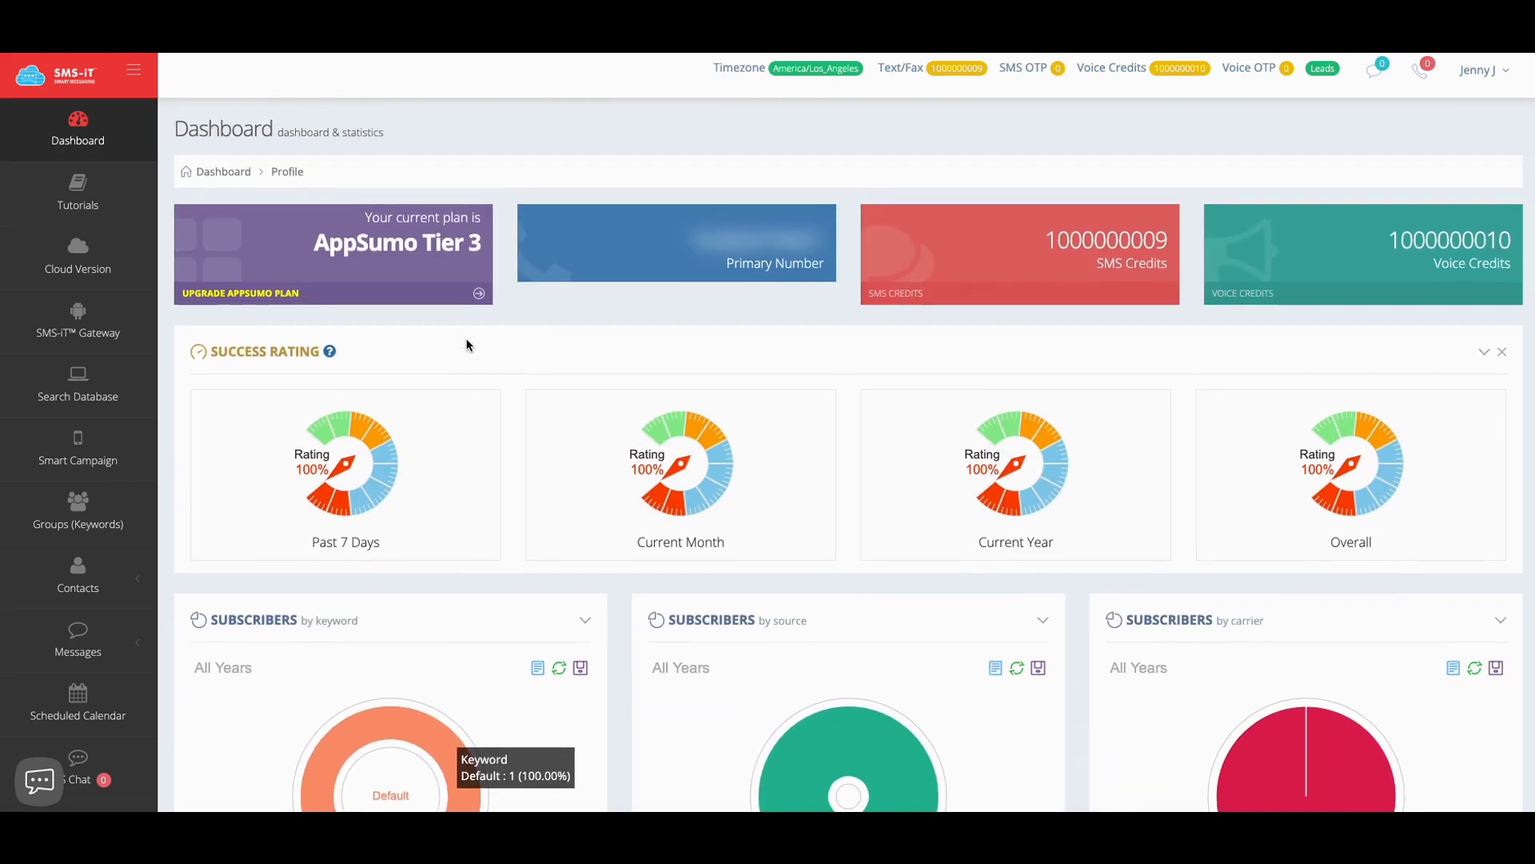
pyautogui.scroll(-2, 467, 345)
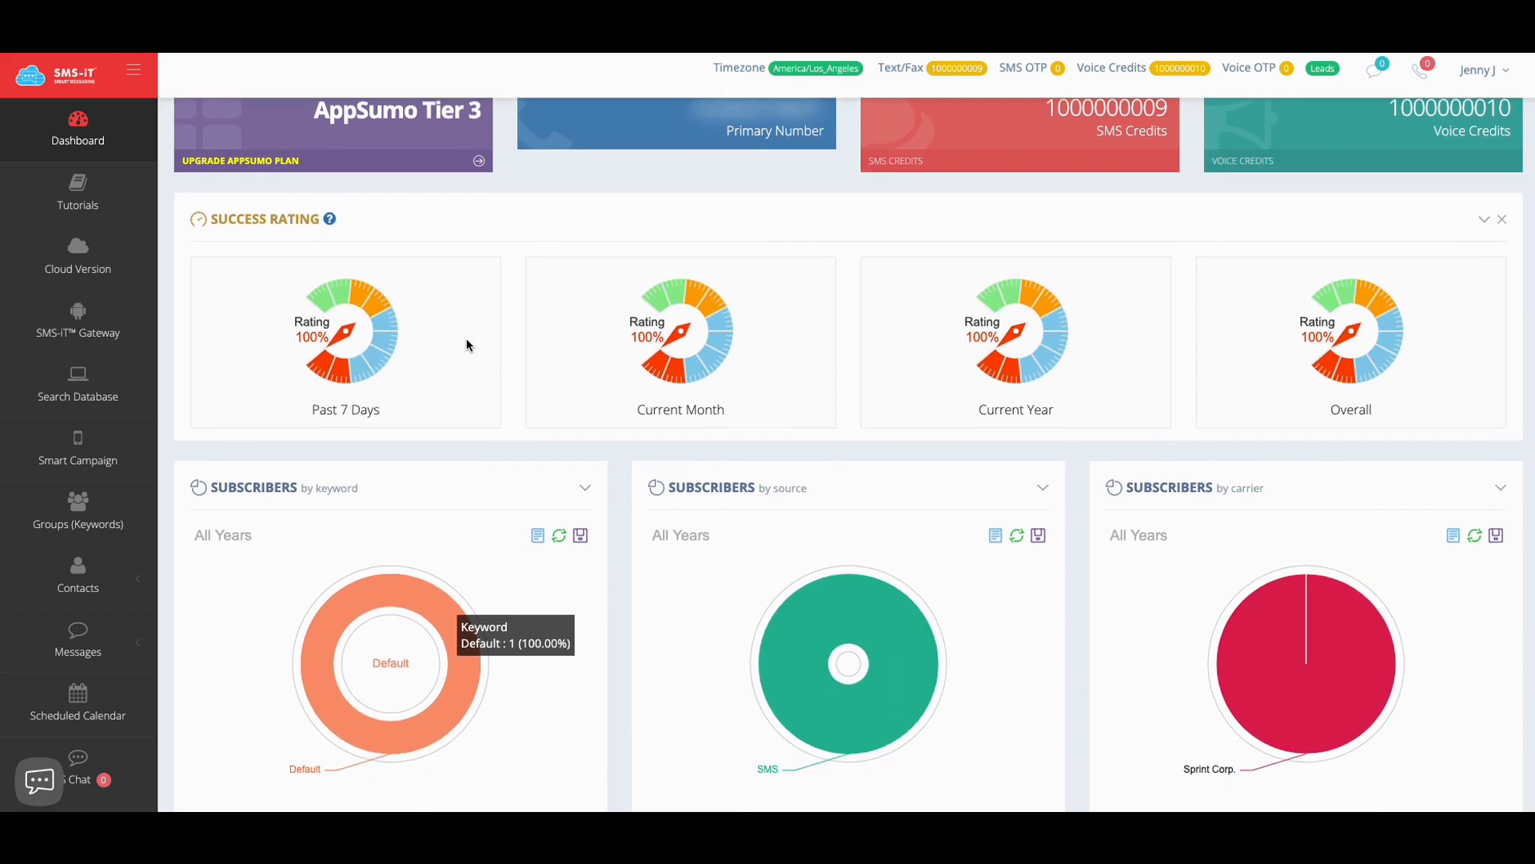
pyautogui.scroll(-1, 467, 344)
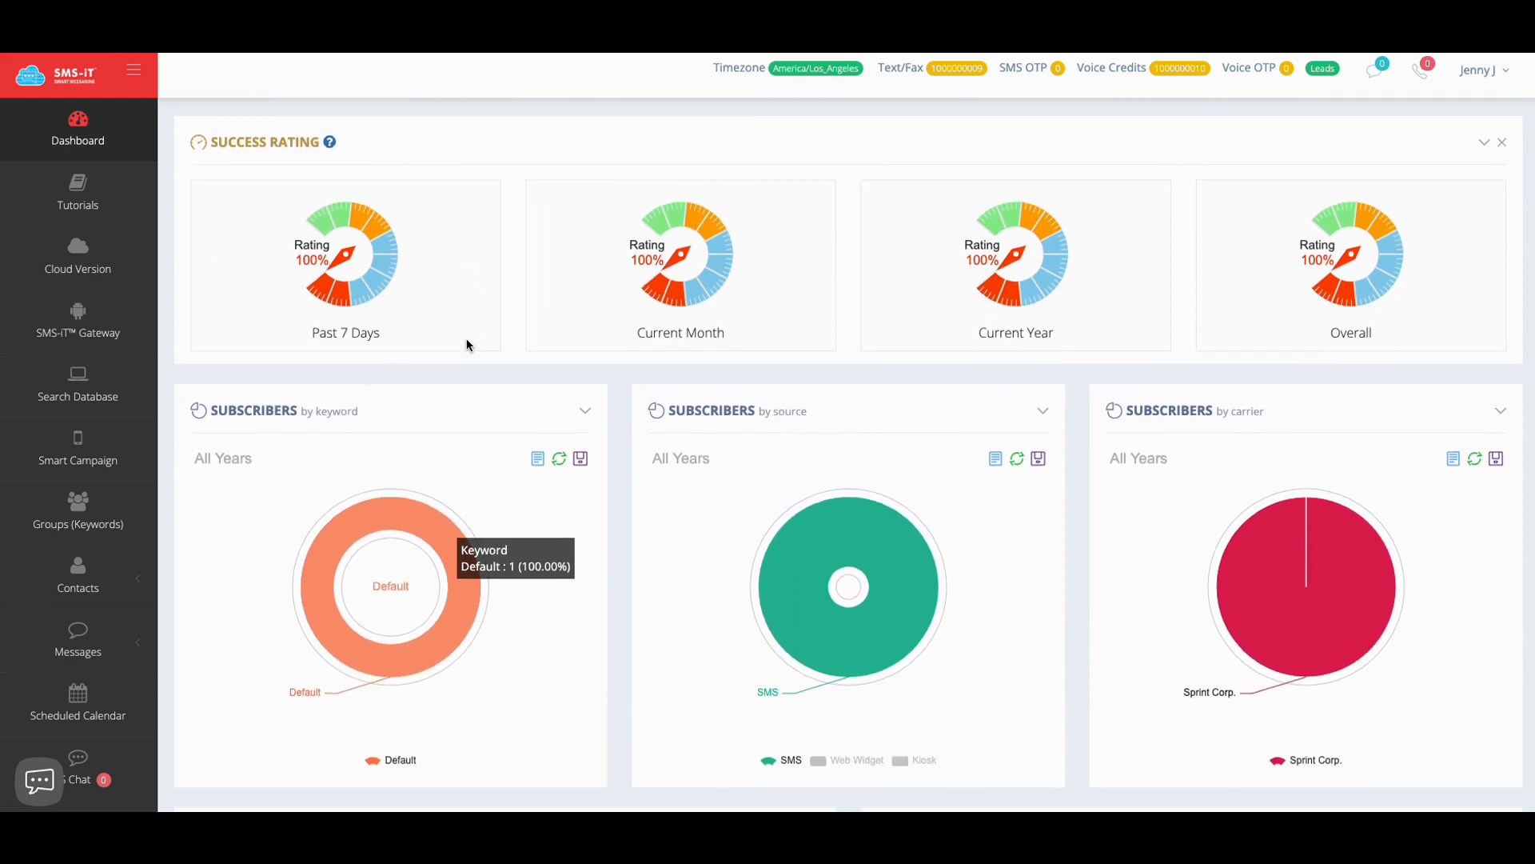
pyautogui.scroll(-3, 466, 342)
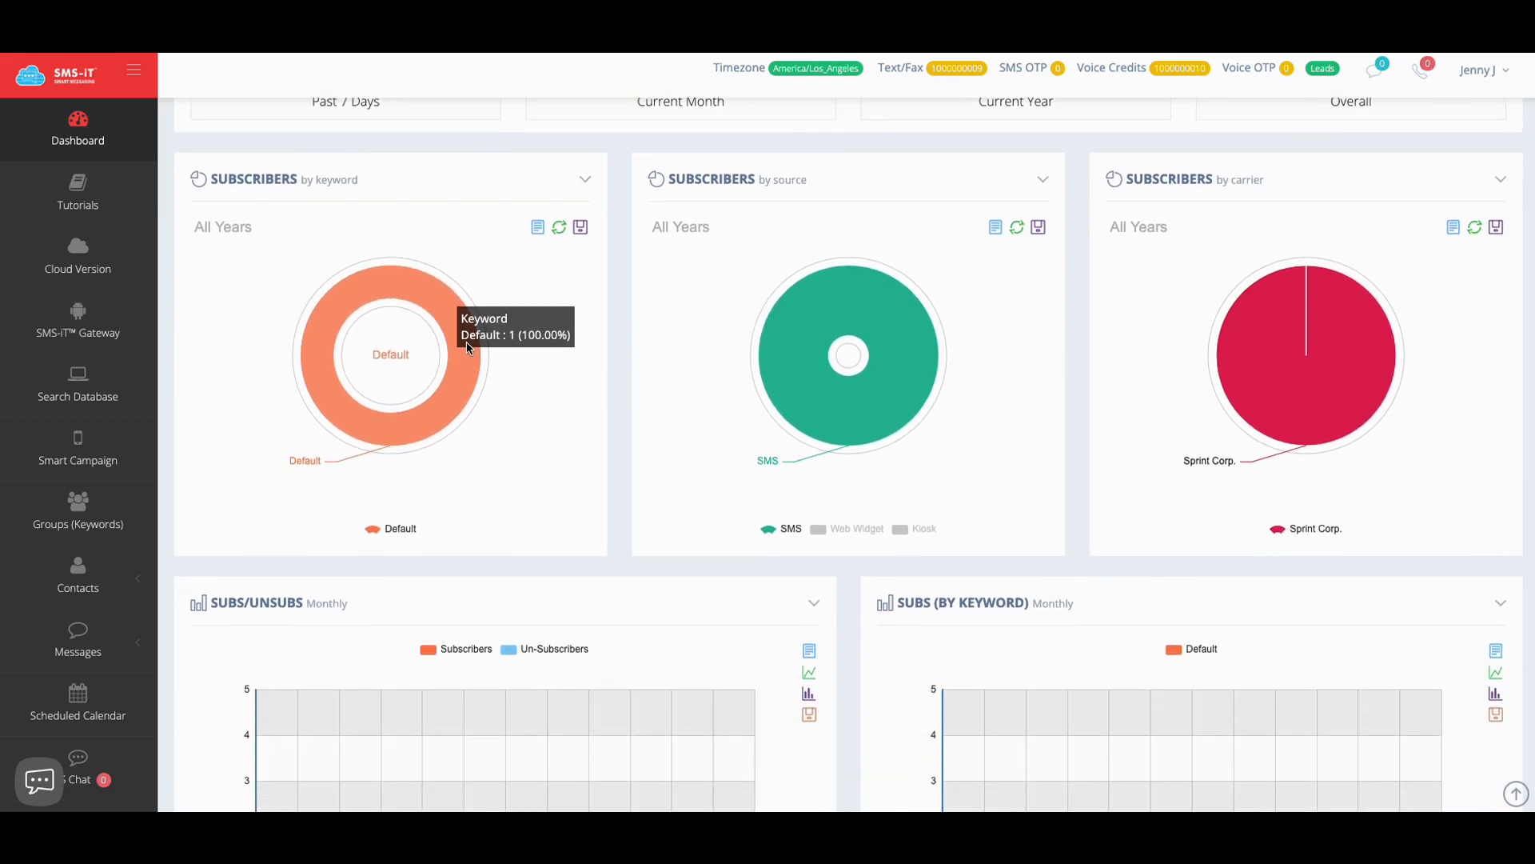
pyautogui.scroll(-1, 467, 343)
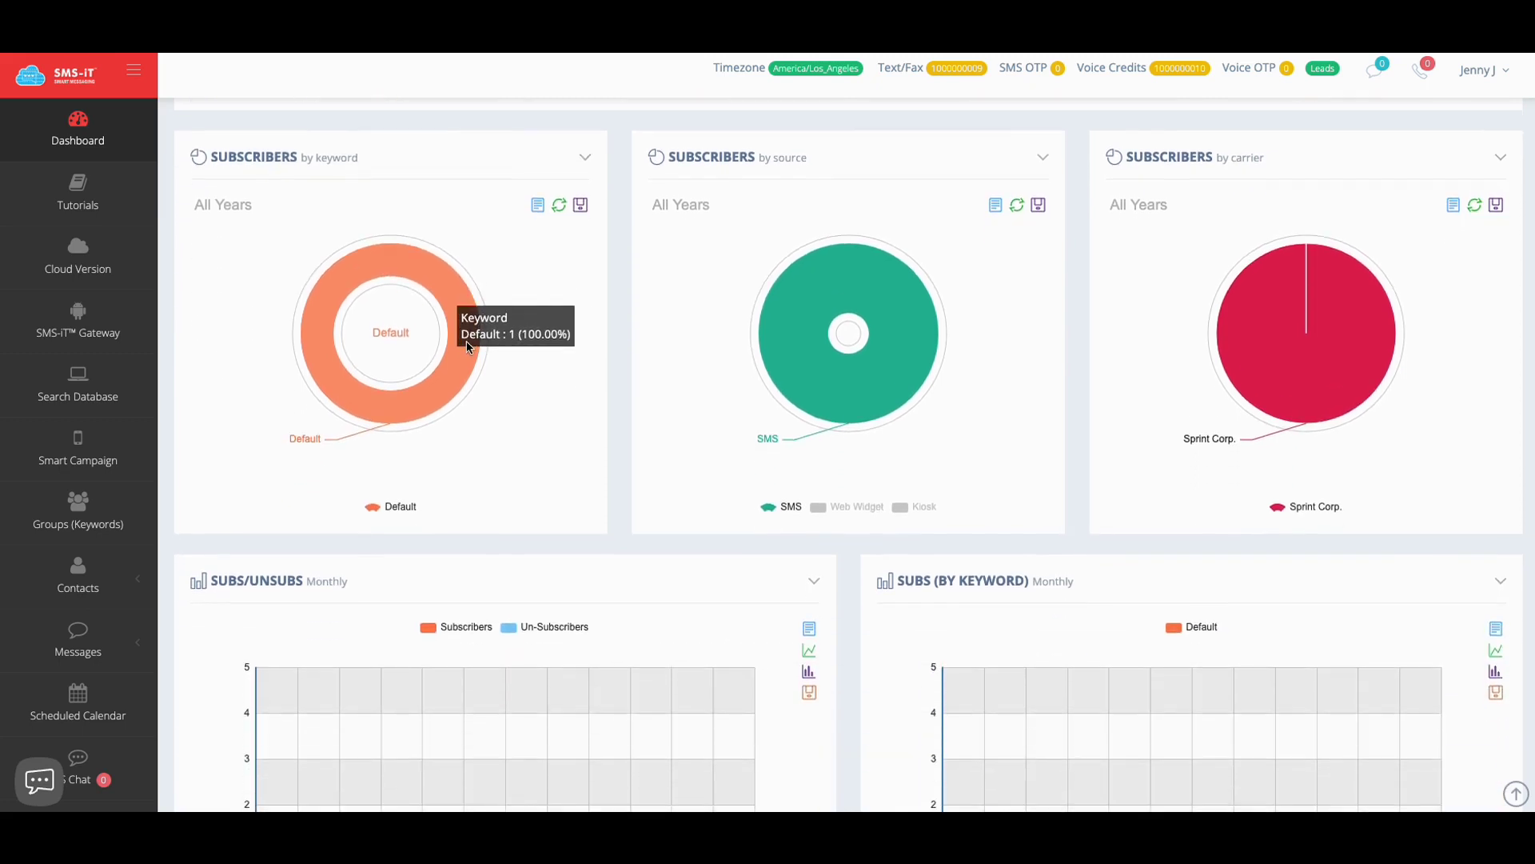
pyautogui.scroll(6, 377, 353)
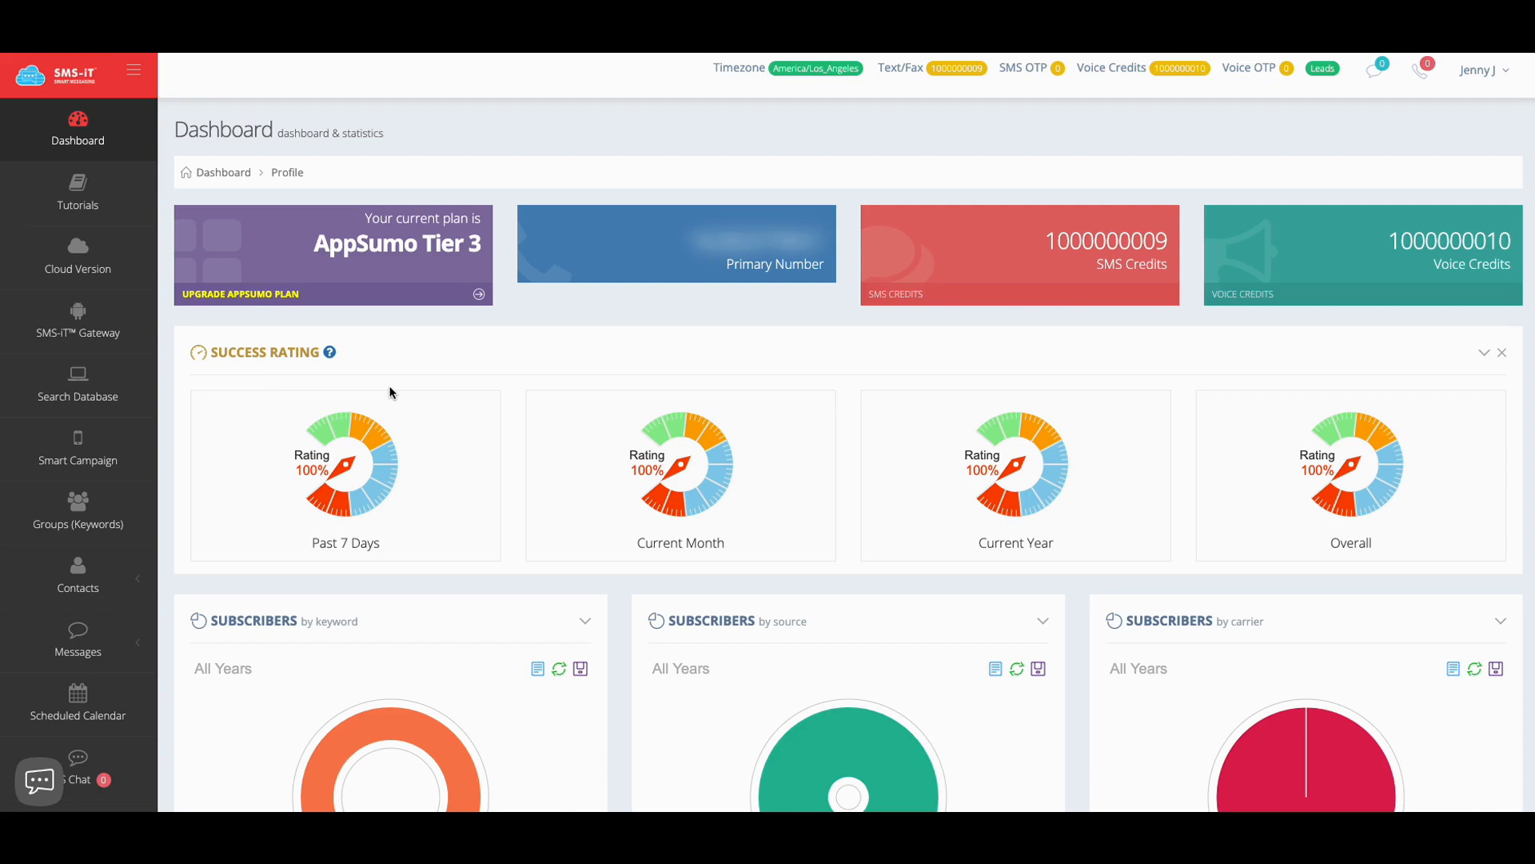
pyautogui.scroll(-1, 390, 392)
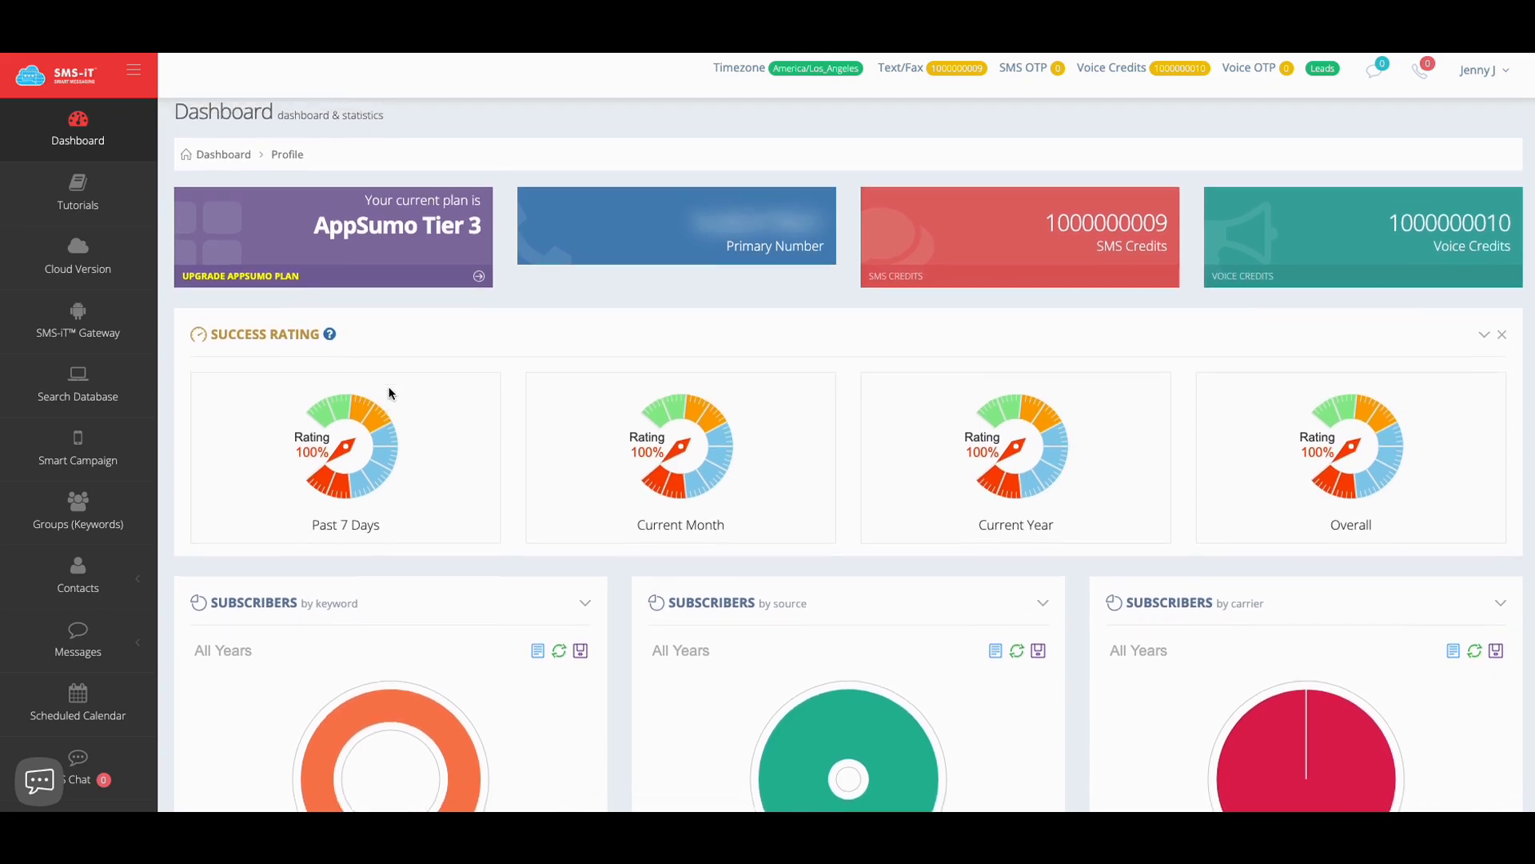
pyautogui.scroll(1, 390, 392)
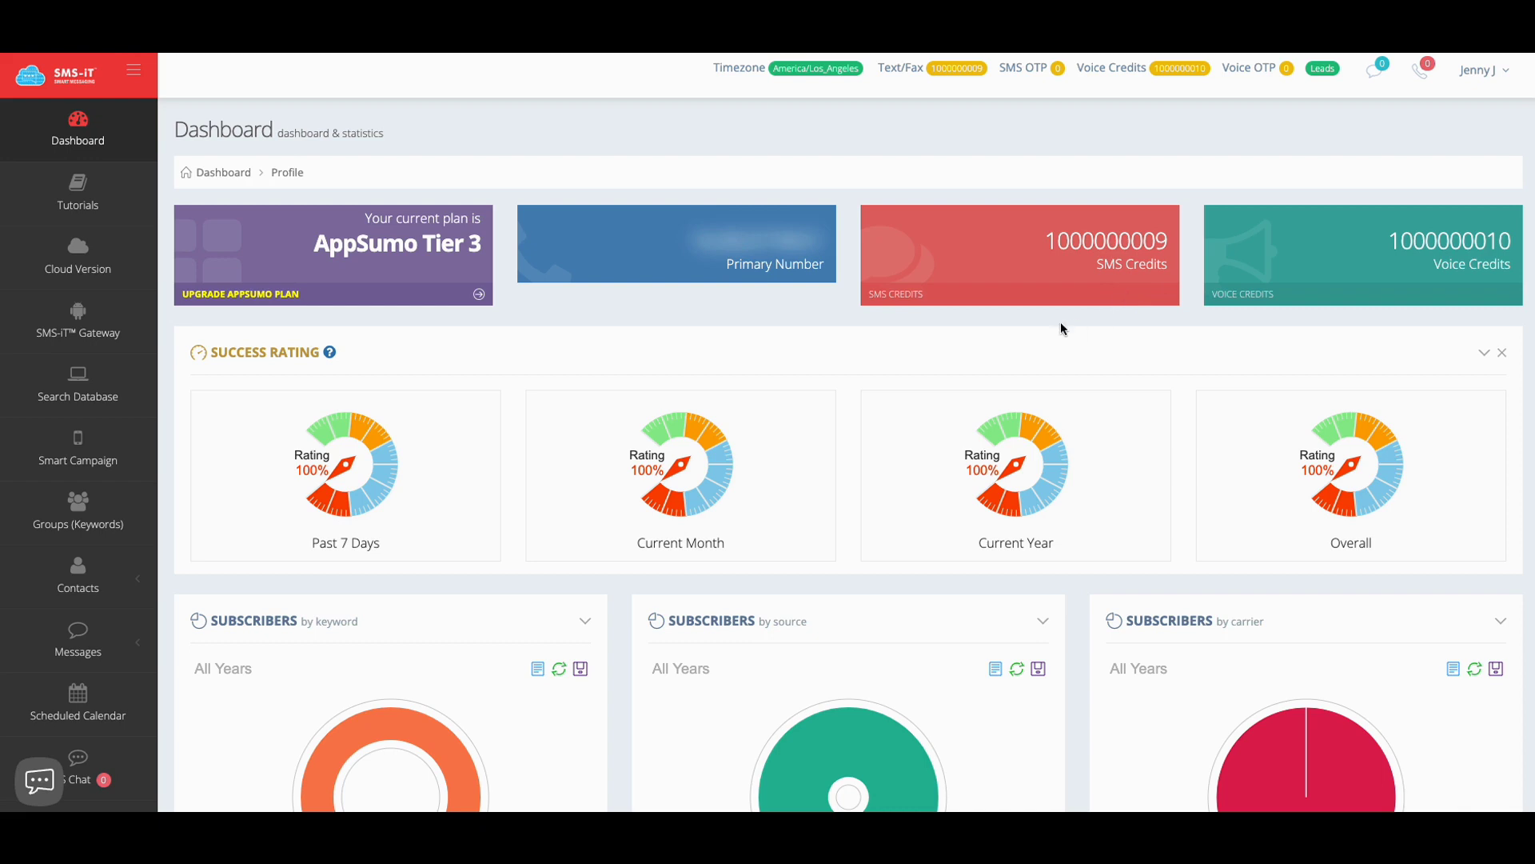
pyautogui.scroll(-1, 1060, 322)
pyautogui.scroll(1, 1058, 320)
pyautogui.scroll(-1, 1045, 320)
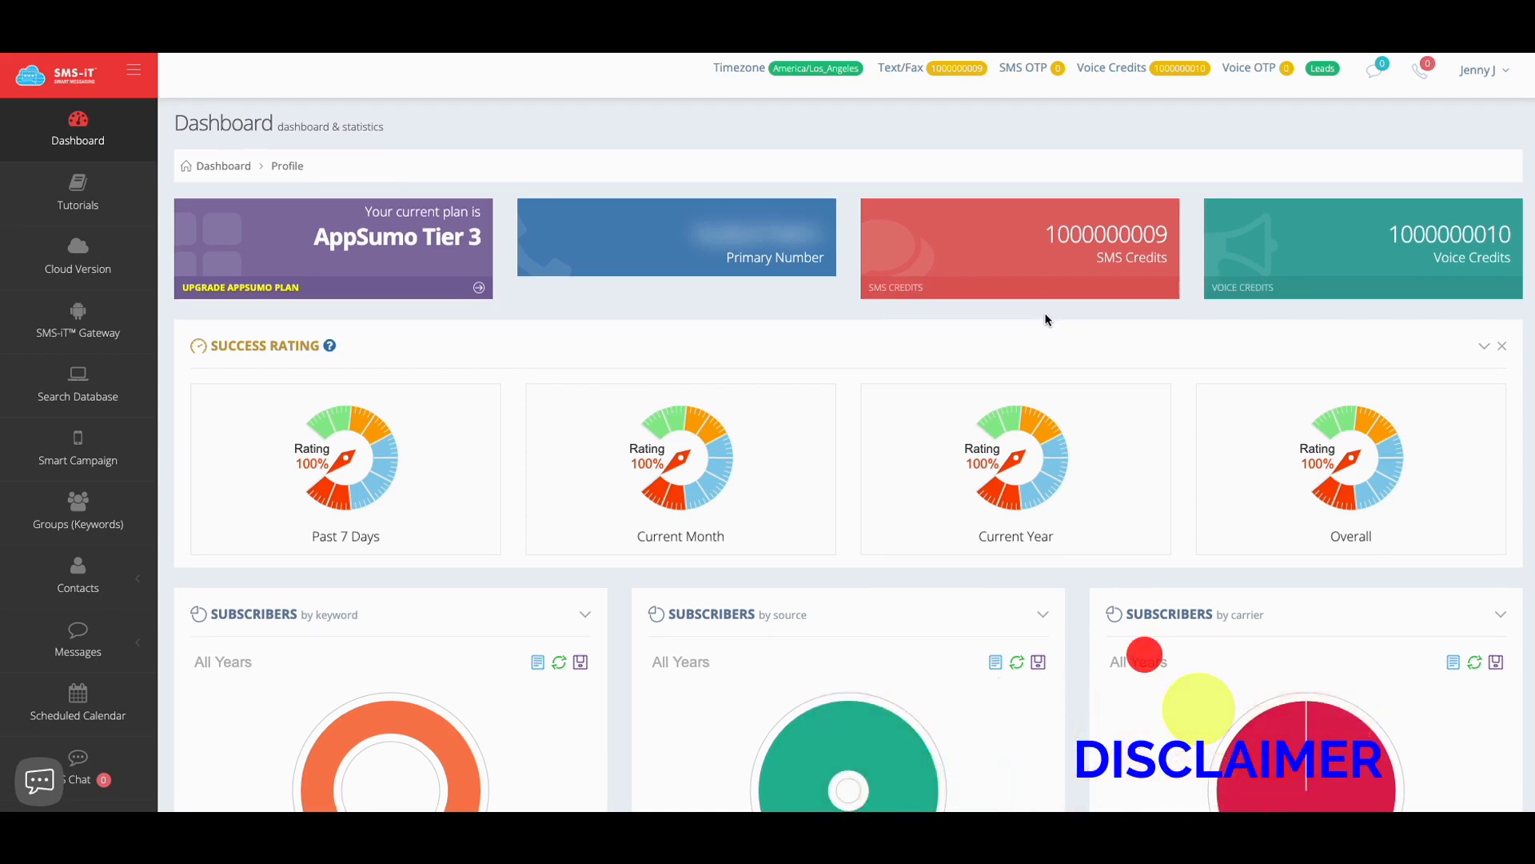
pyautogui.scroll(-1, 1045, 320)
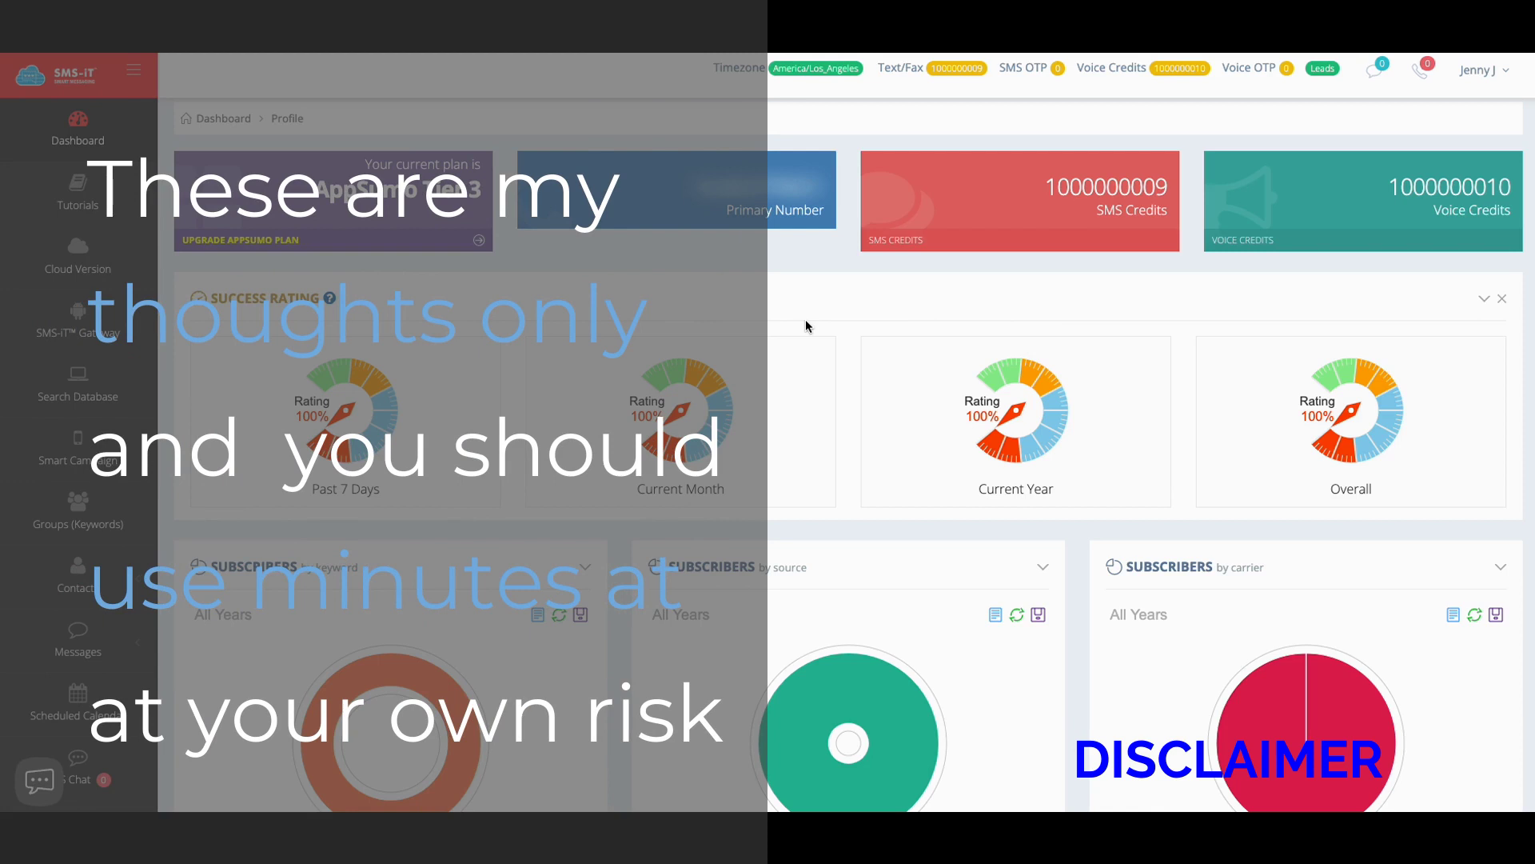
pyautogui.scroll(-1, 776, 336)
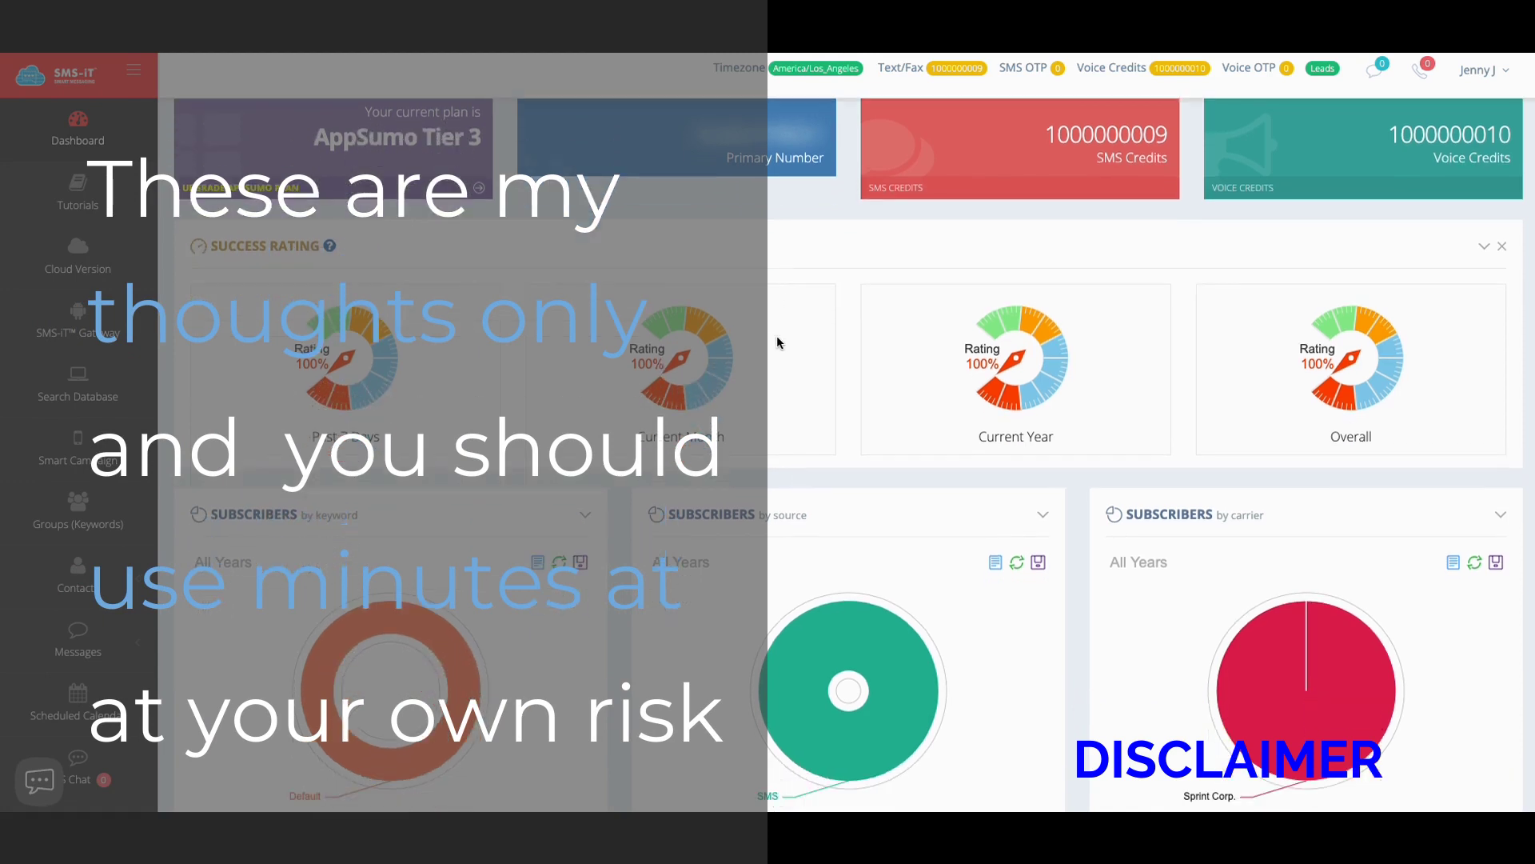
pyautogui.scroll(2, 779, 331)
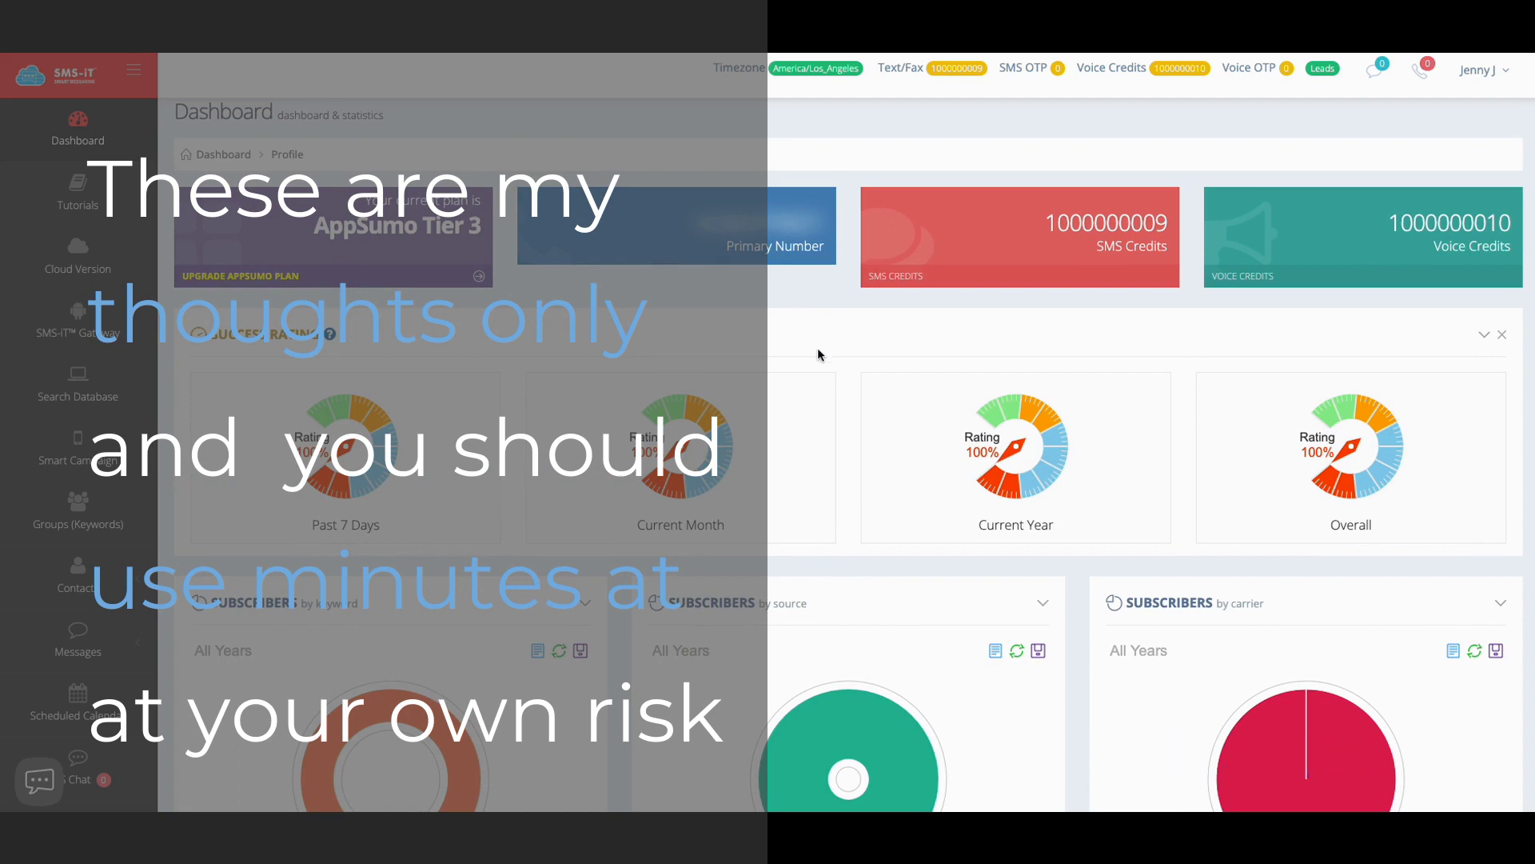
pyautogui.scroll(-2, 769, 351)
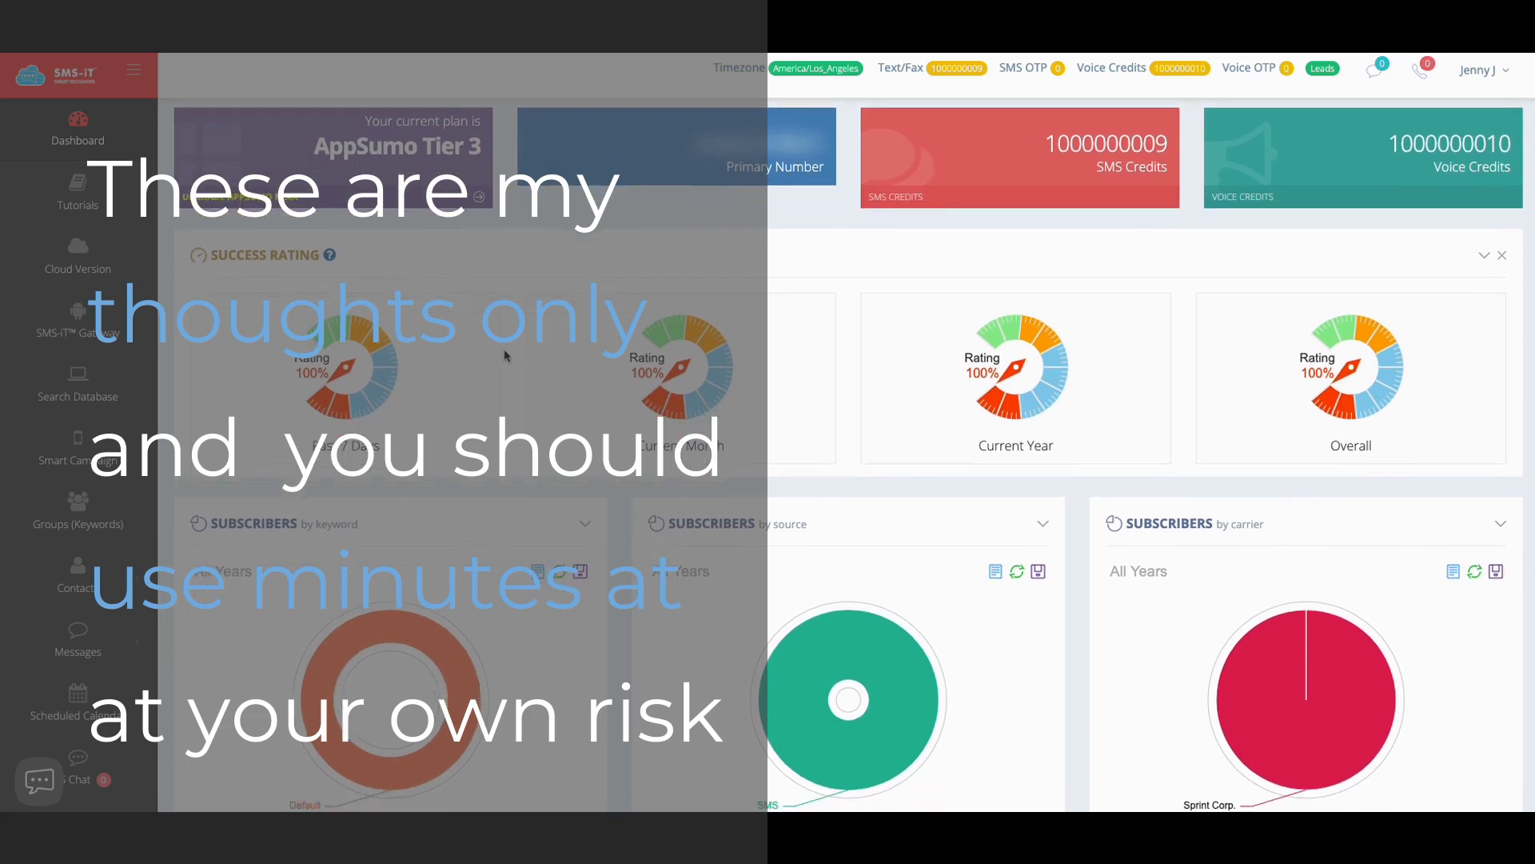
pyautogui.scroll(3, 504, 347)
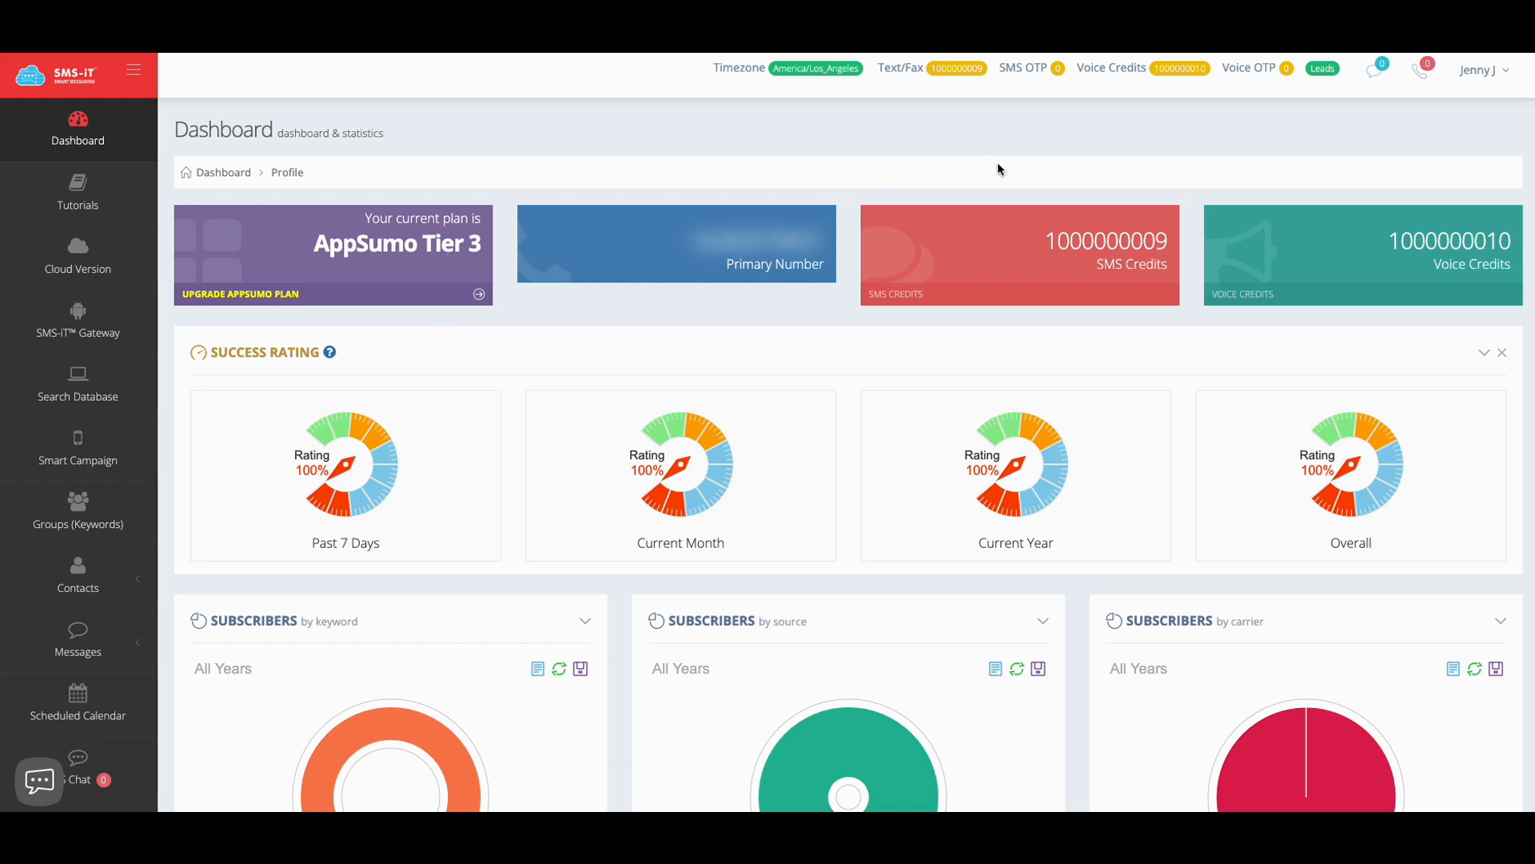
pyautogui.click(1503, 75)
pyautogui.scroll(-1, 998, 260)
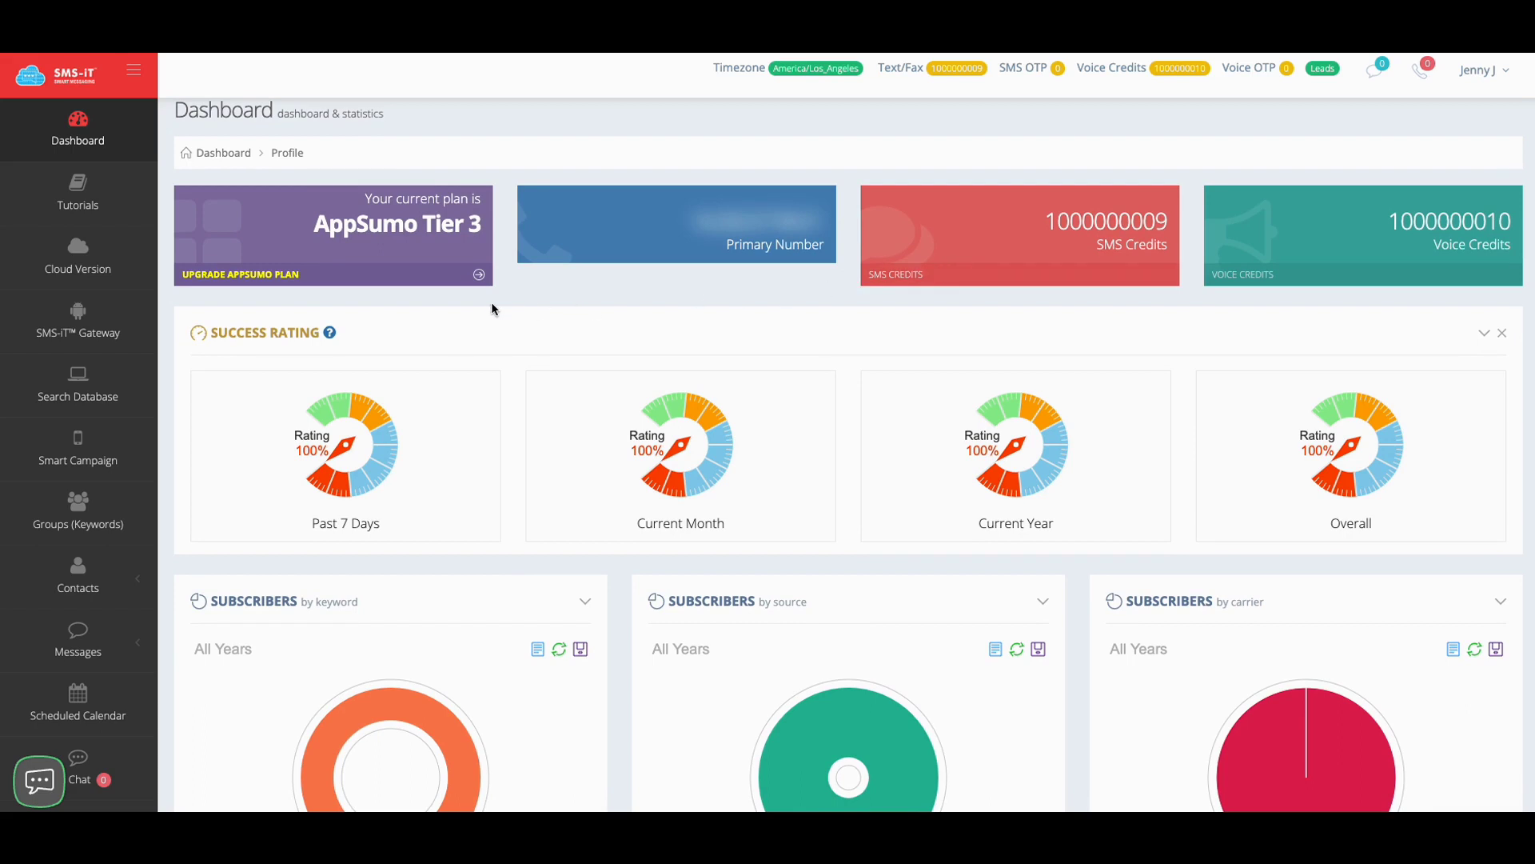
pyautogui.scroll(-1, 491, 304)
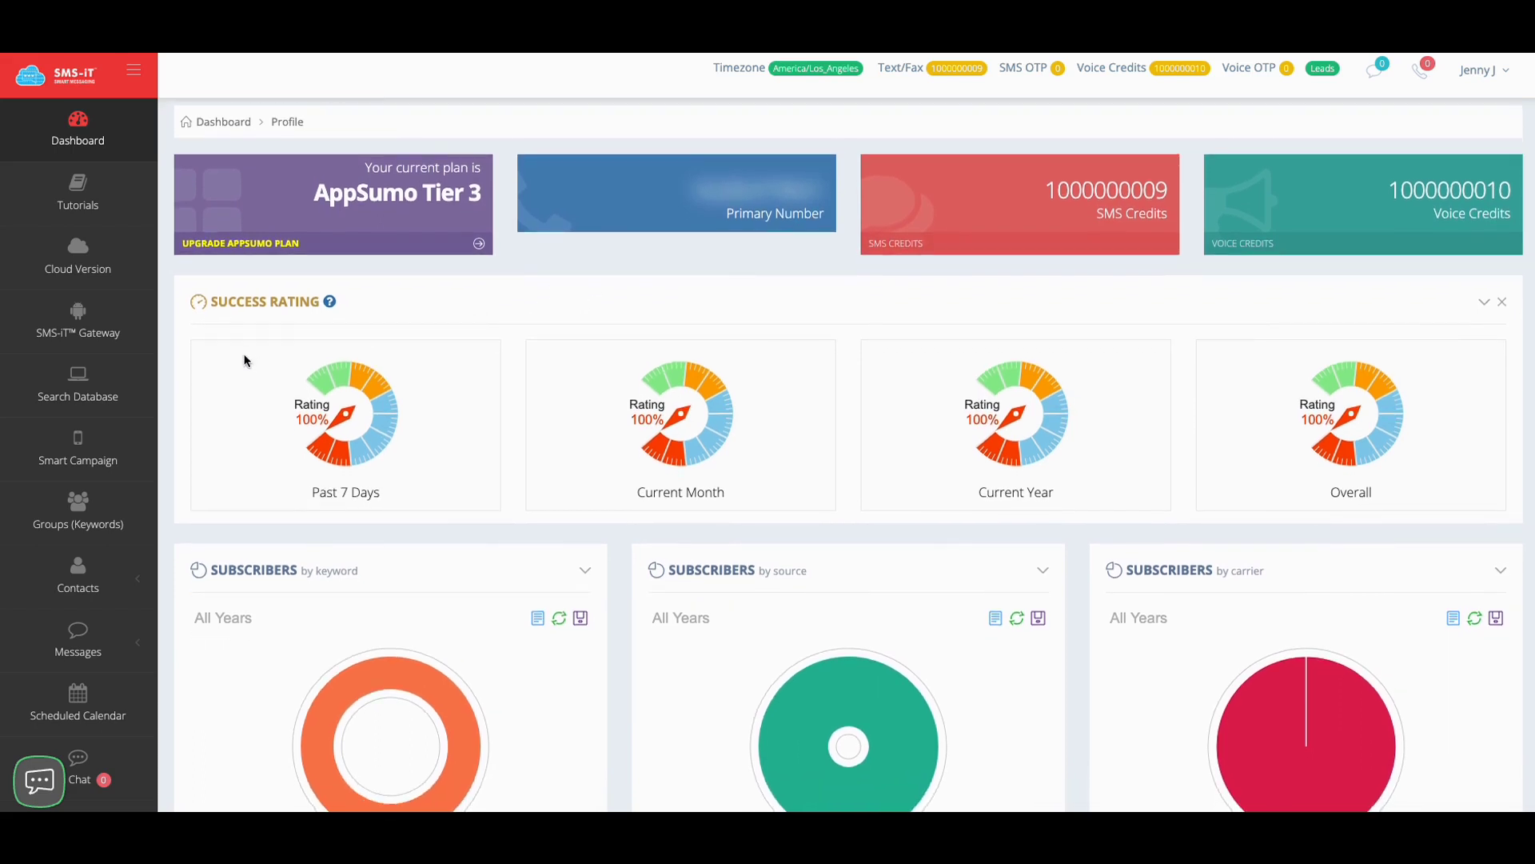
pyautogui.scroll(-2, 244, 361)
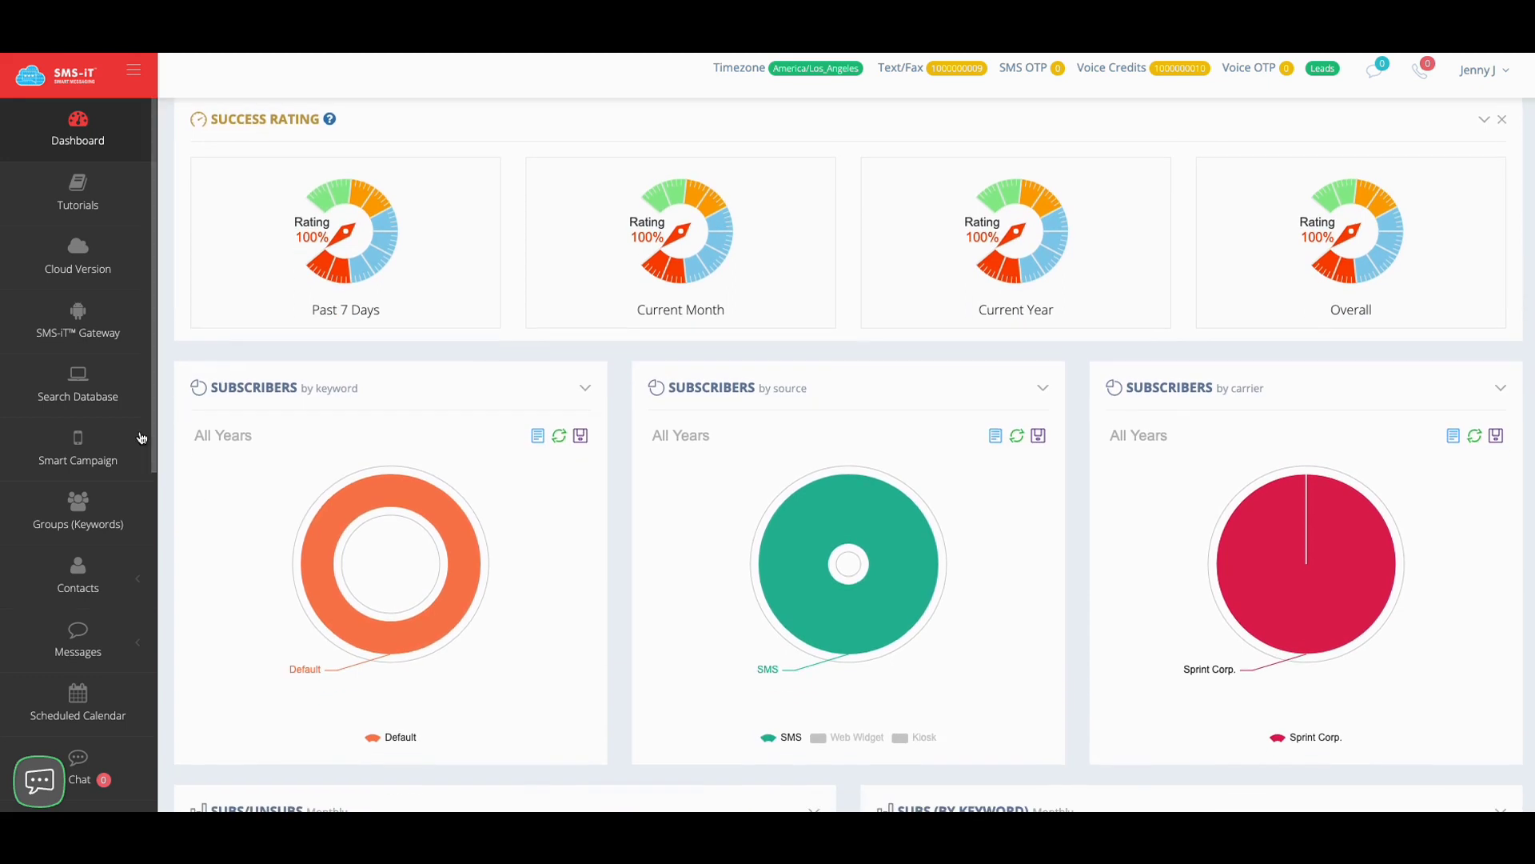
# Survey the platform's features in the main navigation, from Cloud Version and Contacts through Smart Tools and Affiliates
pyautogui.scroll(-6, 147, 436)
pyautogui.scroll(4, 142, 437)
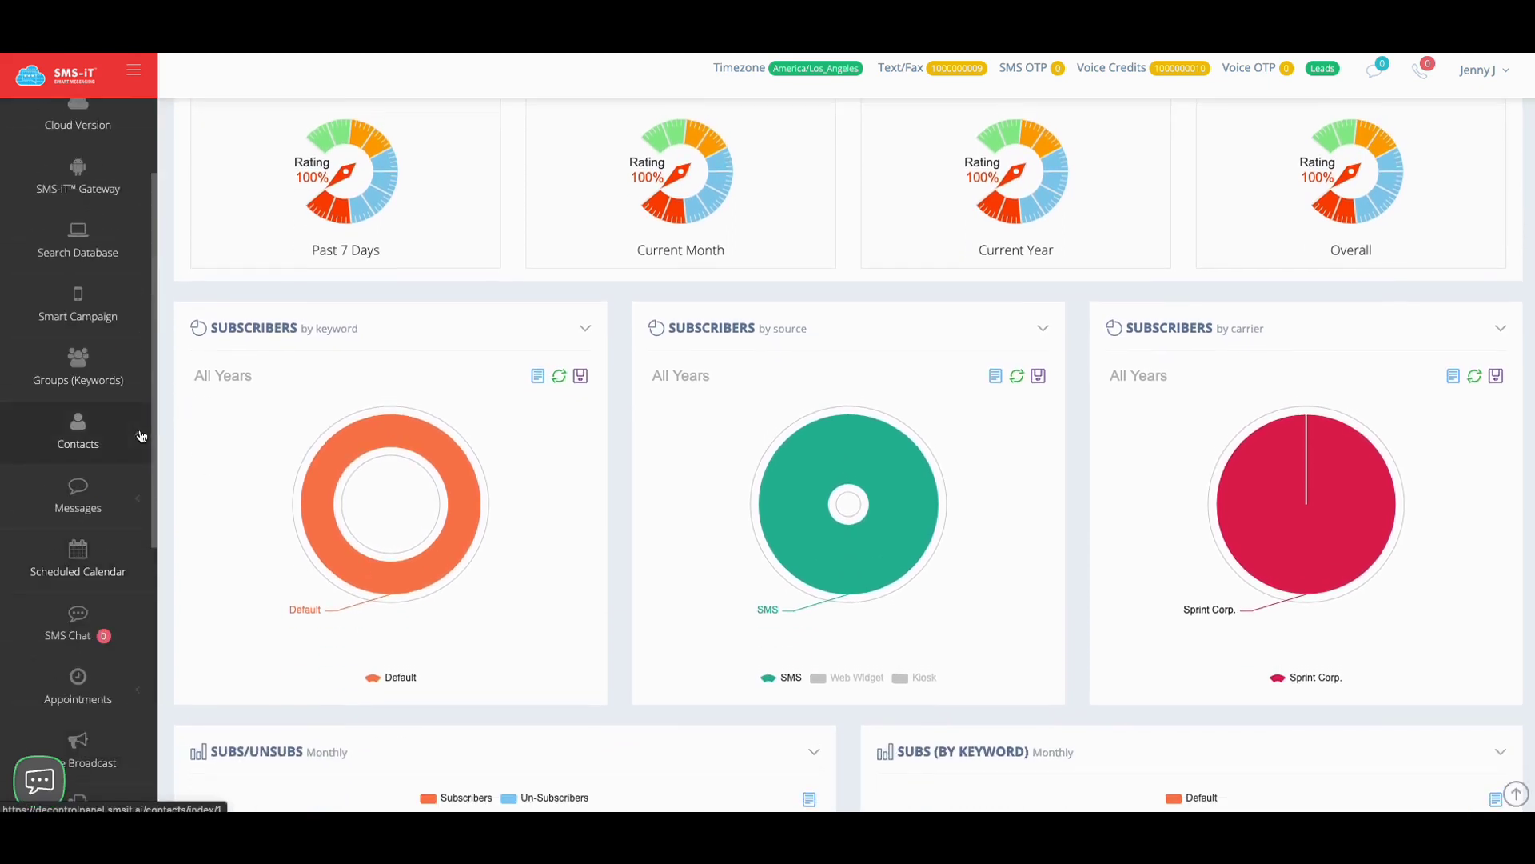
pyautogui.scroll(-4, 141, 436)
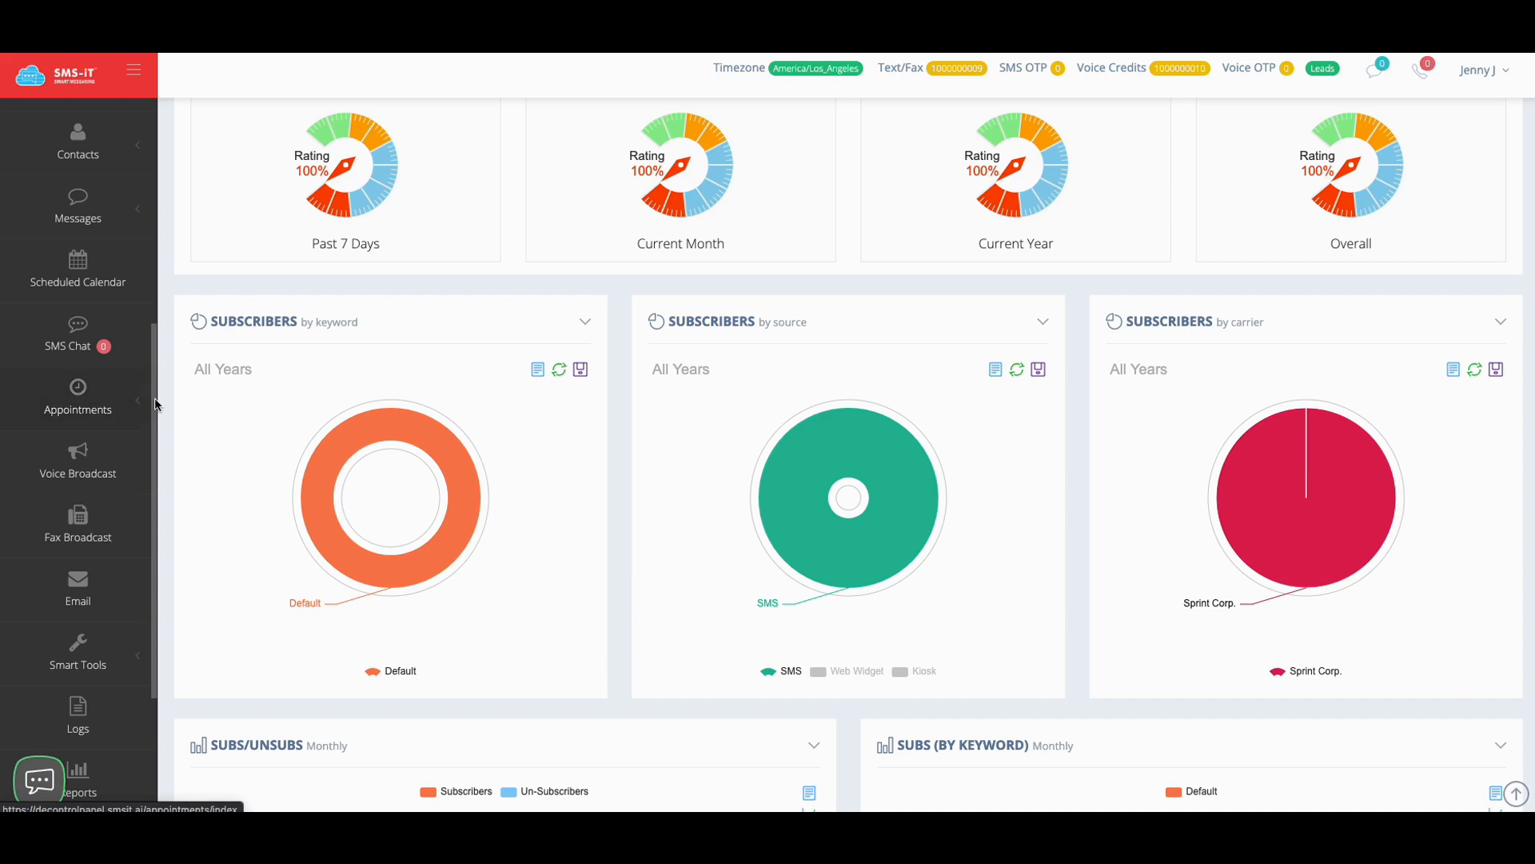
pyautogui.scroll(2, 165, 401)
pyautogui.scroll(2, 233, 386)
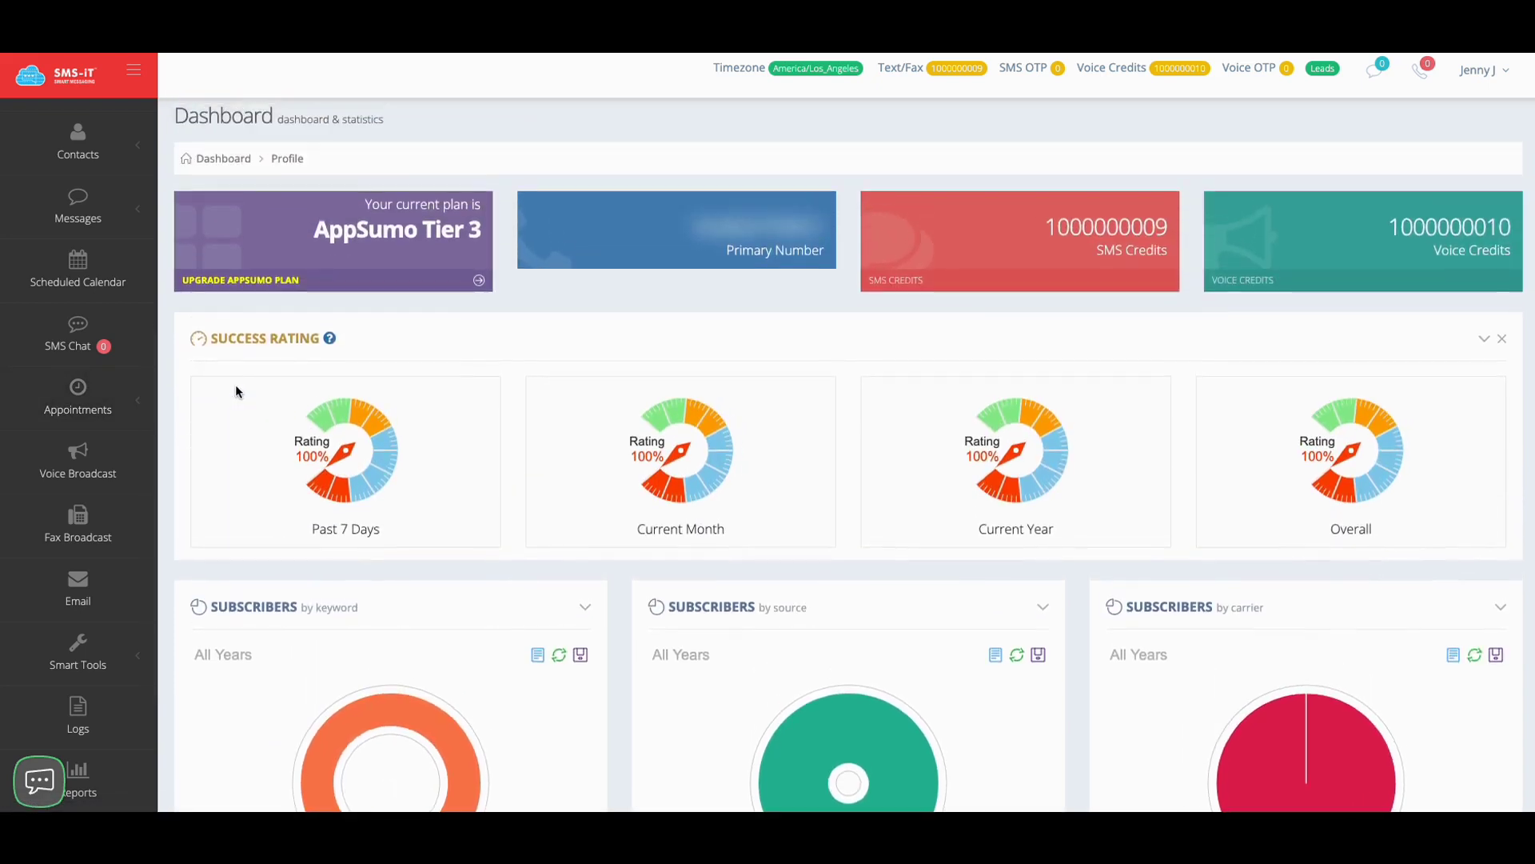
pyautogui.scroll(-2, 235, 390)
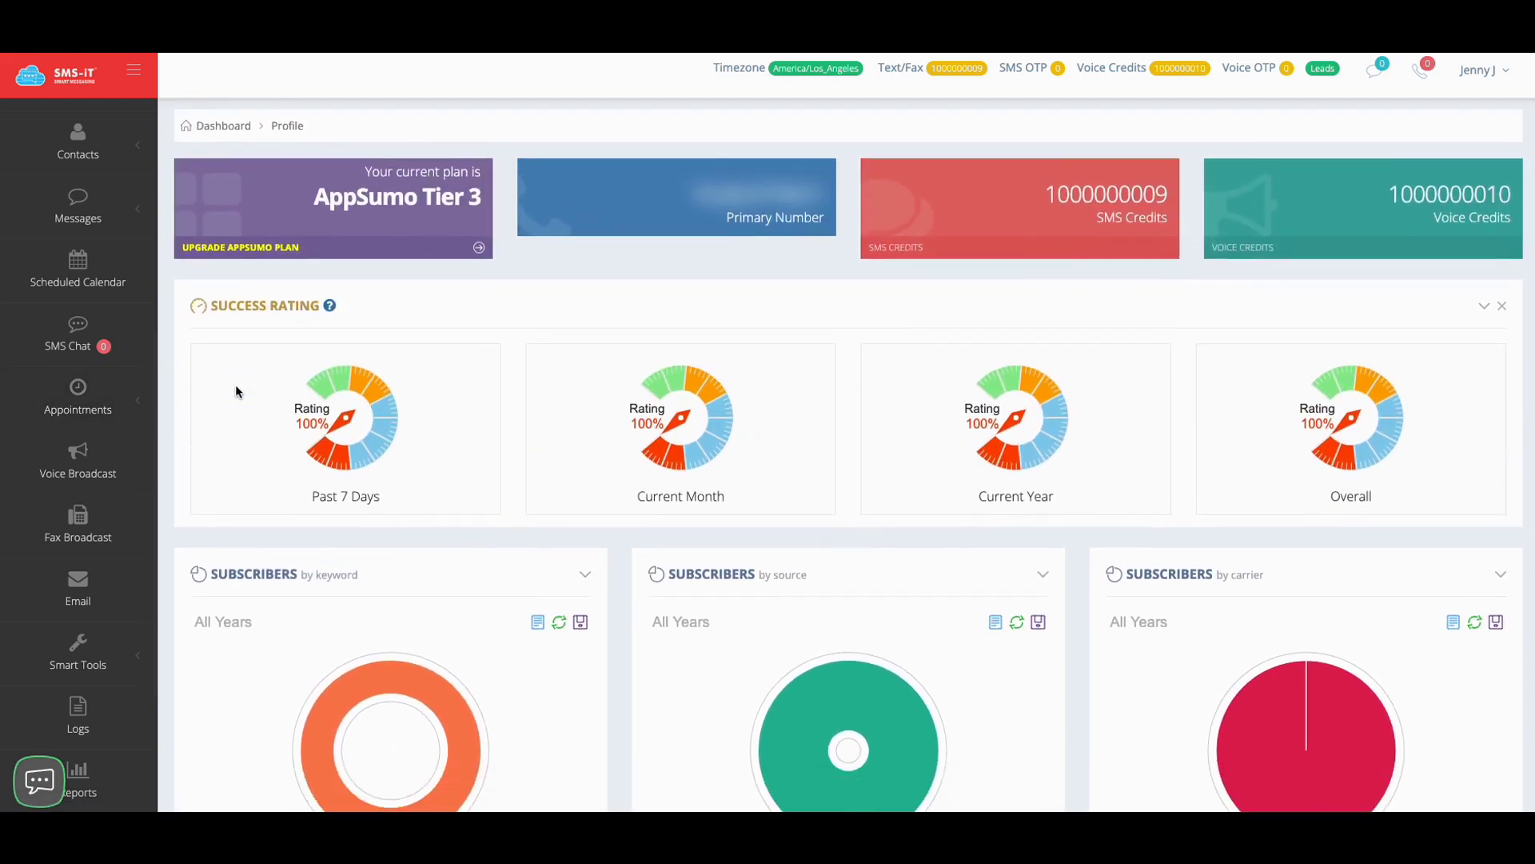
pyautogui.scroll(-5, 138, 457)
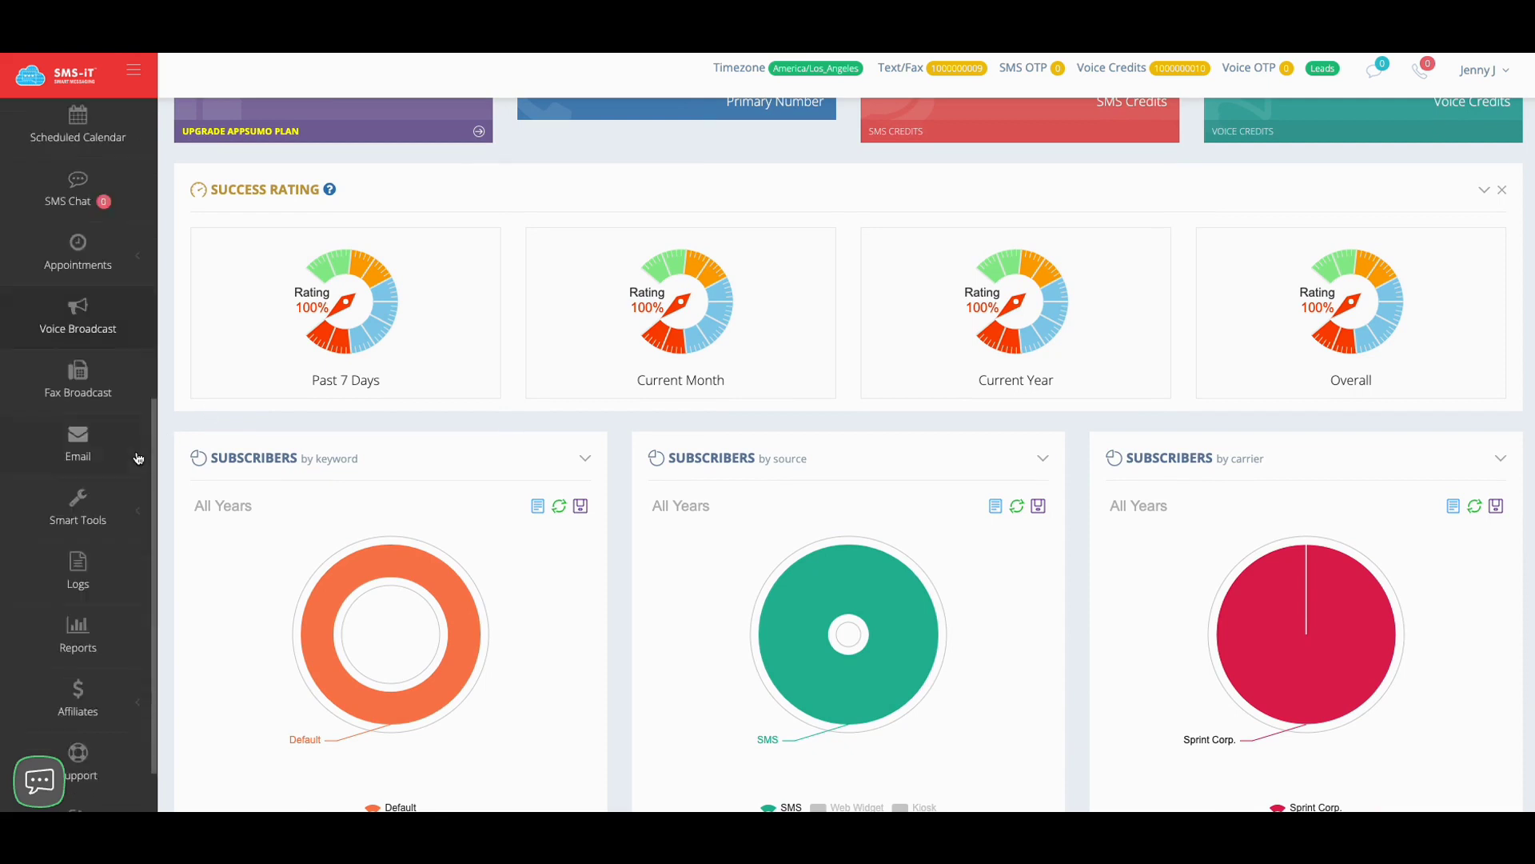
pyautogui.scroll(4, 139, 457)
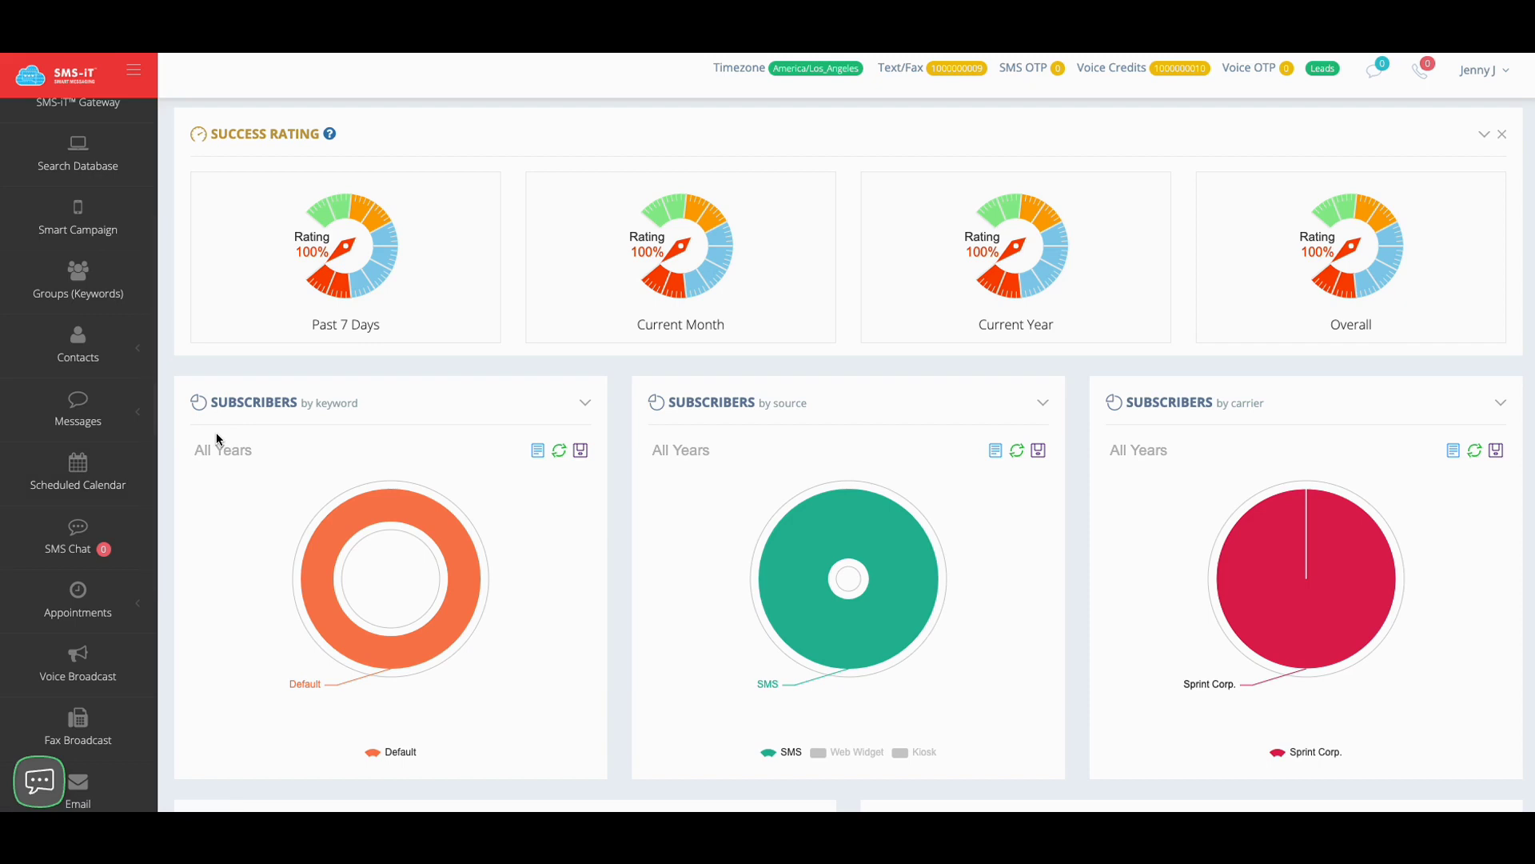
pyautogui.scroll(-1, 334, 420)
pyautogui.scroll(4, 463, 405)
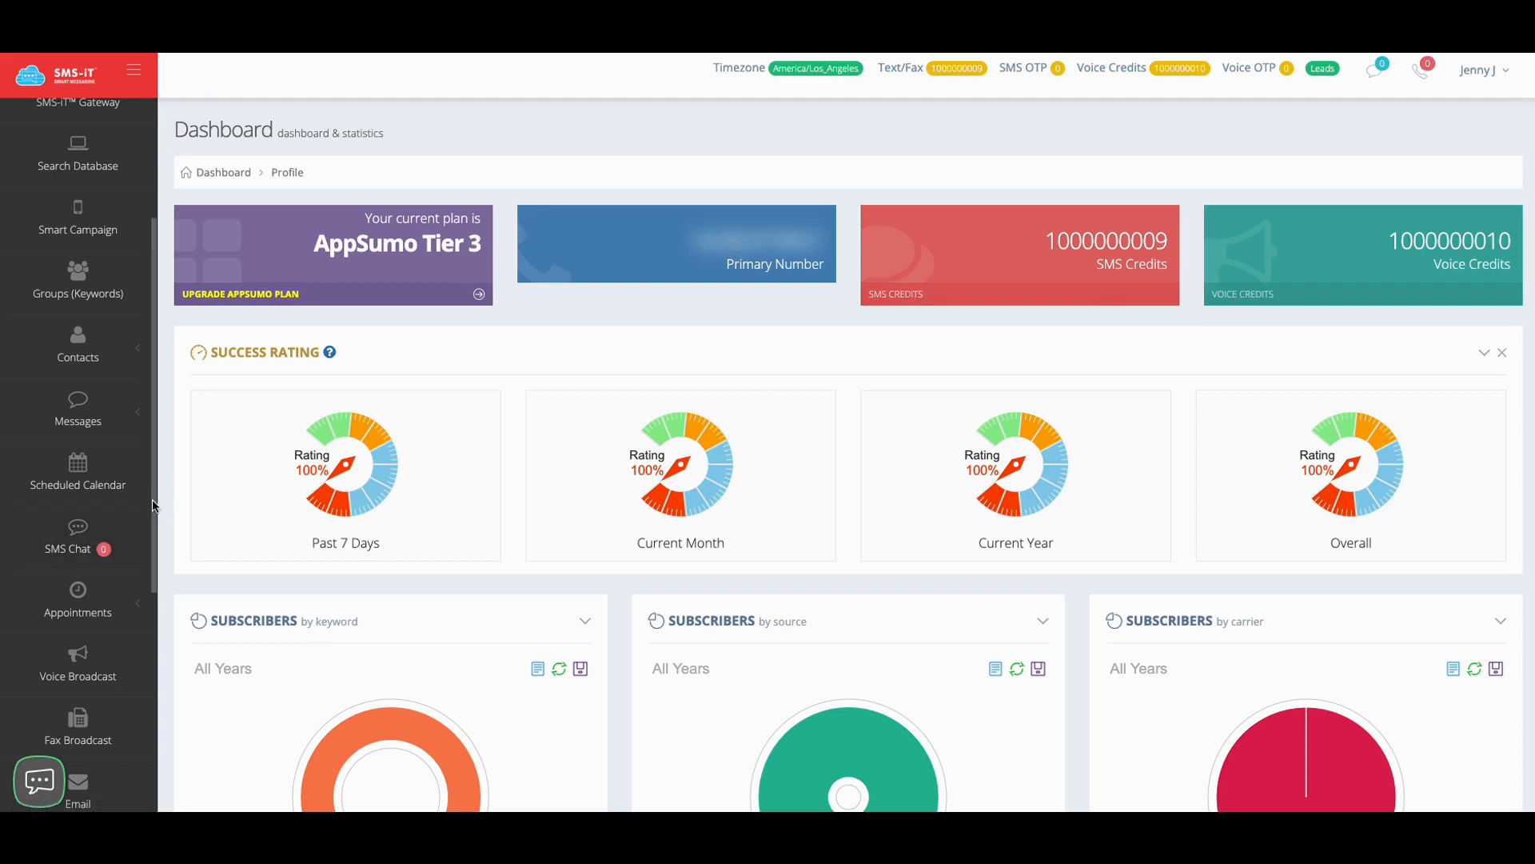
pyautogui.scroll(-1, 152, 506)
pyautogui.scroll(-4, 151, 507)
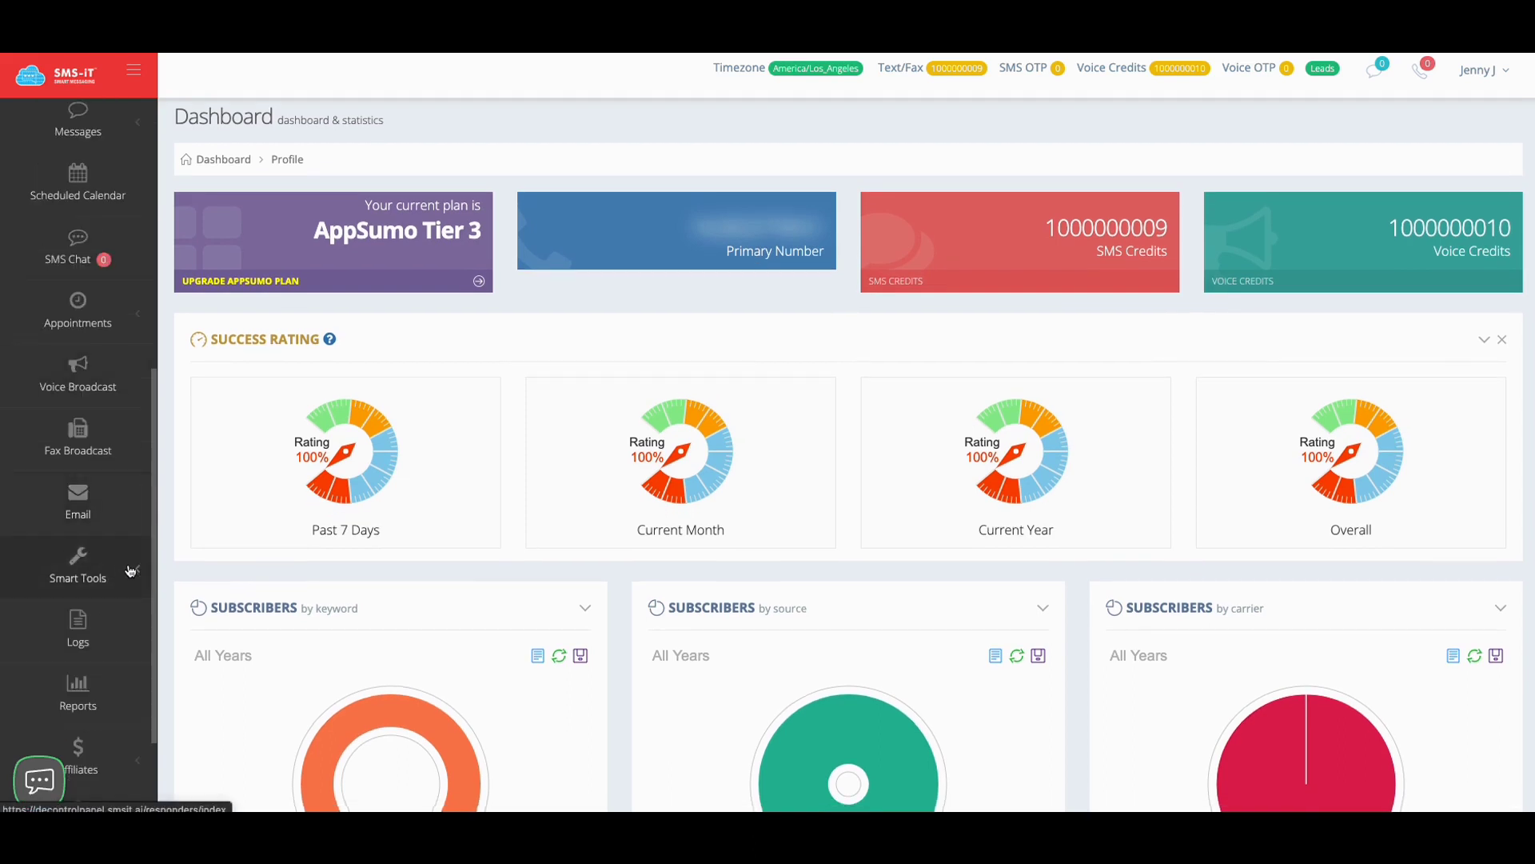
pyautogui.scroll(6, 135, 560)
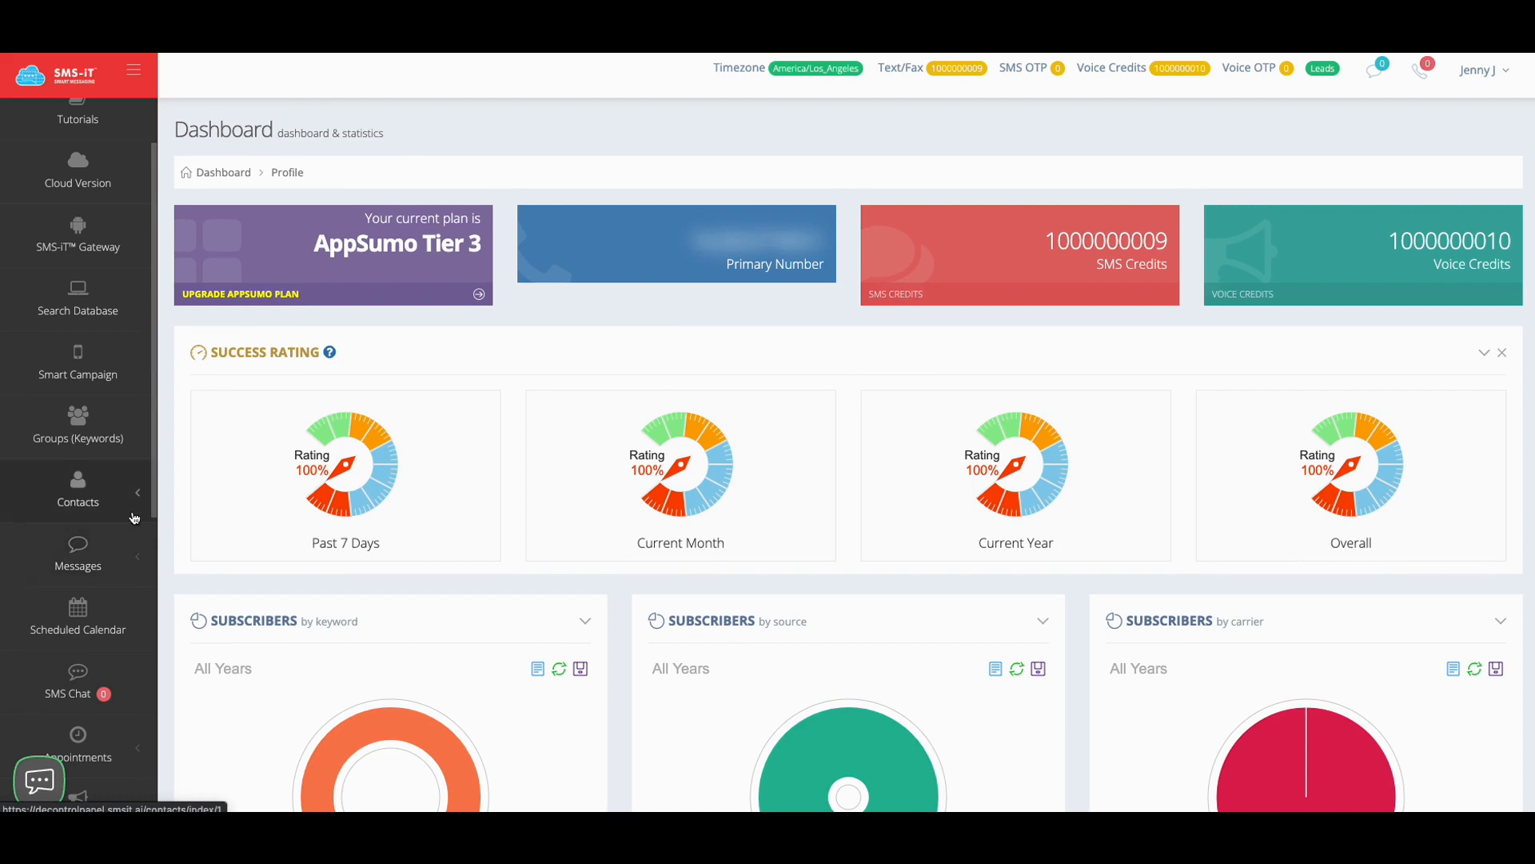
# Expand the Messages section of the main navigation and look over its SMS, MMS and OTP sending options
pyautogui.click(135, 562)
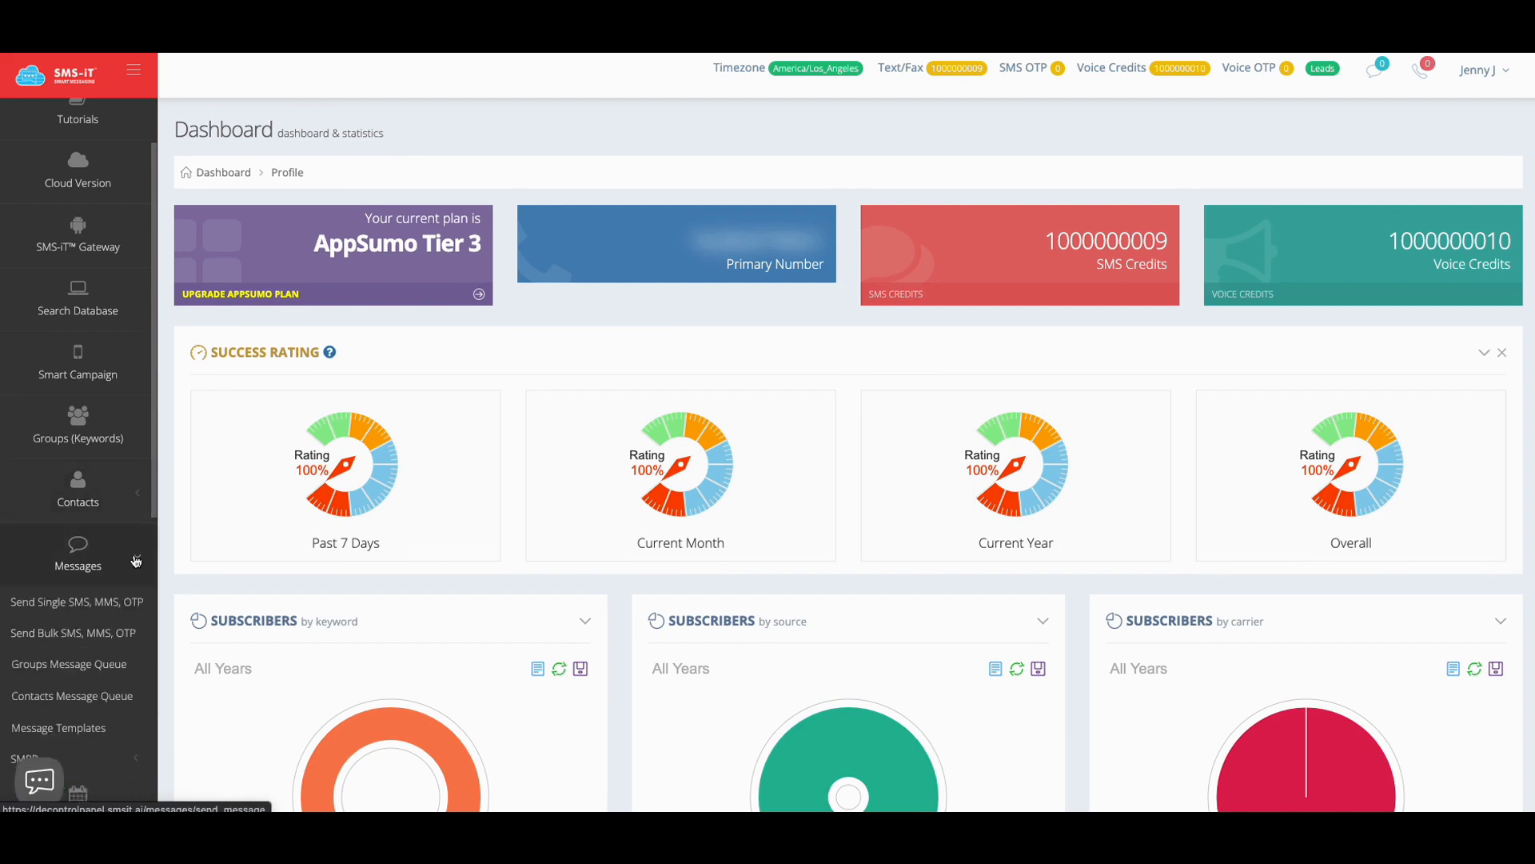
pyautogui.scroll(-4, 136, 551)
pyautogui.scroll(-6, 136, 549)
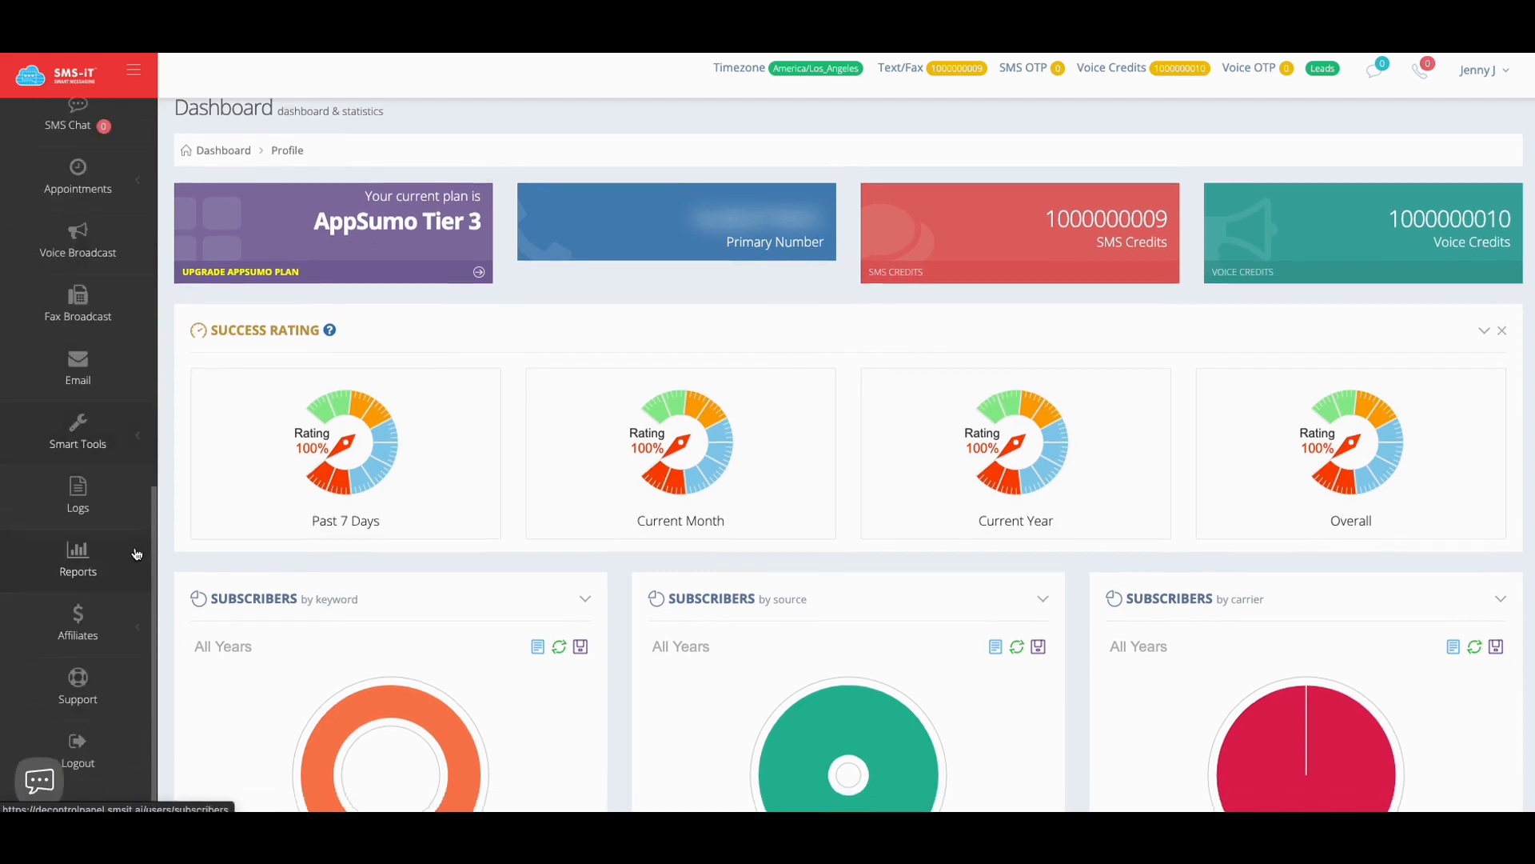
# Go to Mobile Coupons under Smart Tools and open the coupon "My Coupon" for editing
pyautogui.click(137, 431)
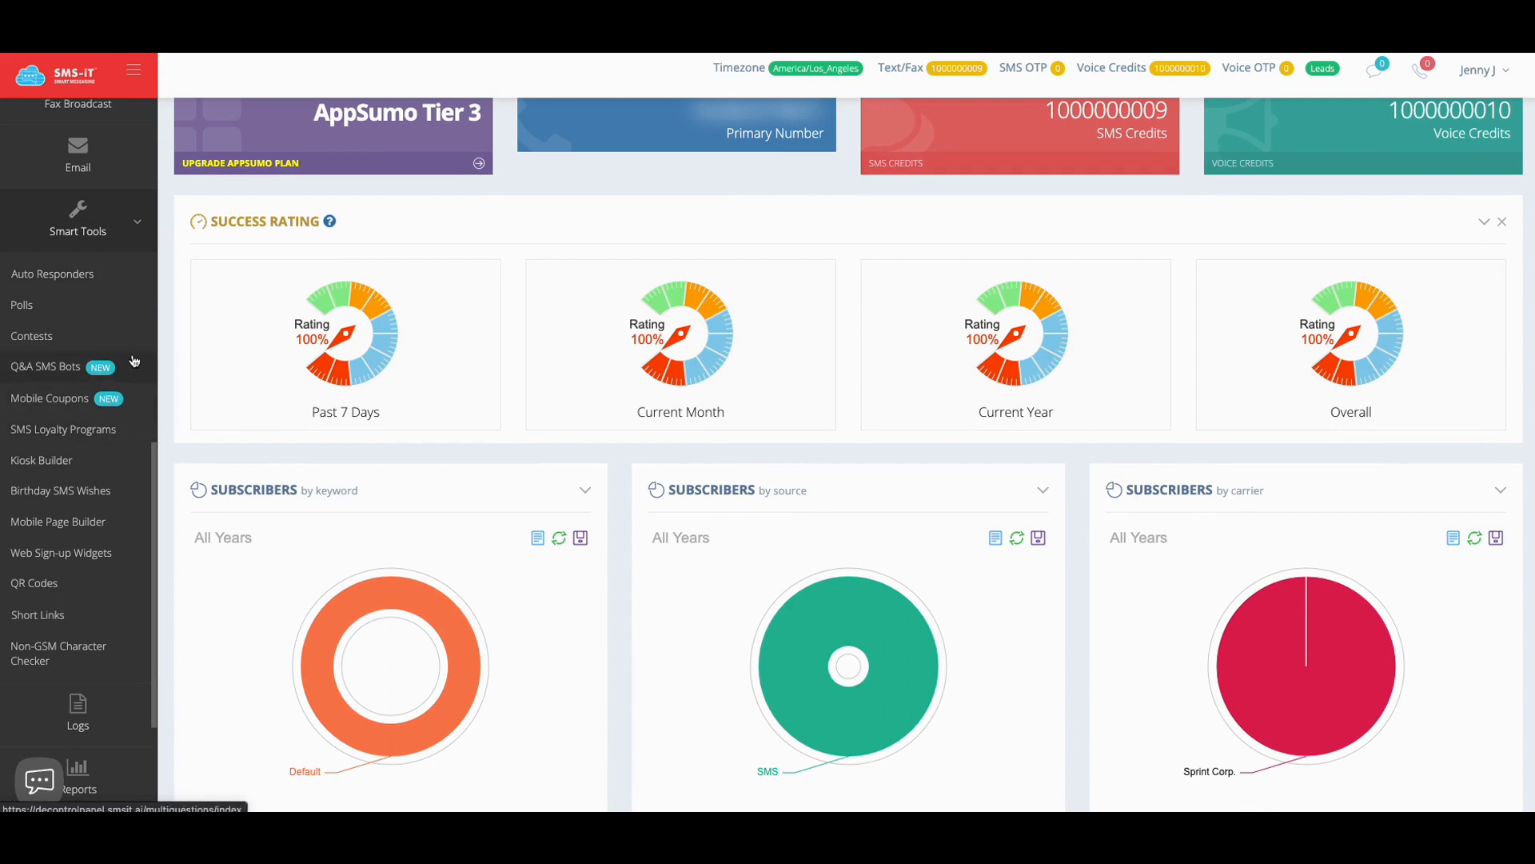
pyautogui.scroll(-2, 131, 406)
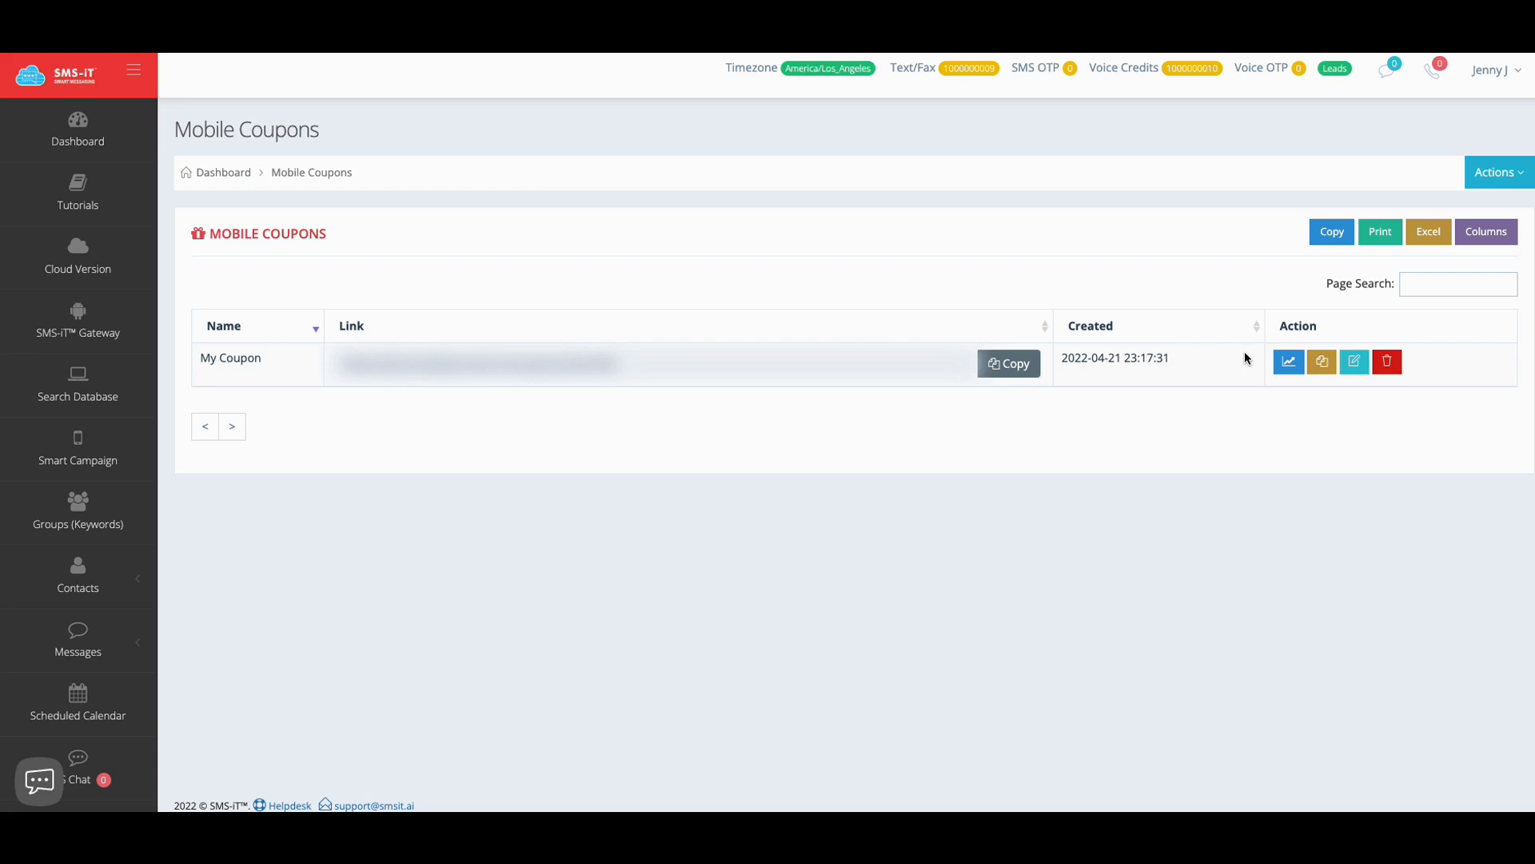
pyautogui.click(1355, 364)
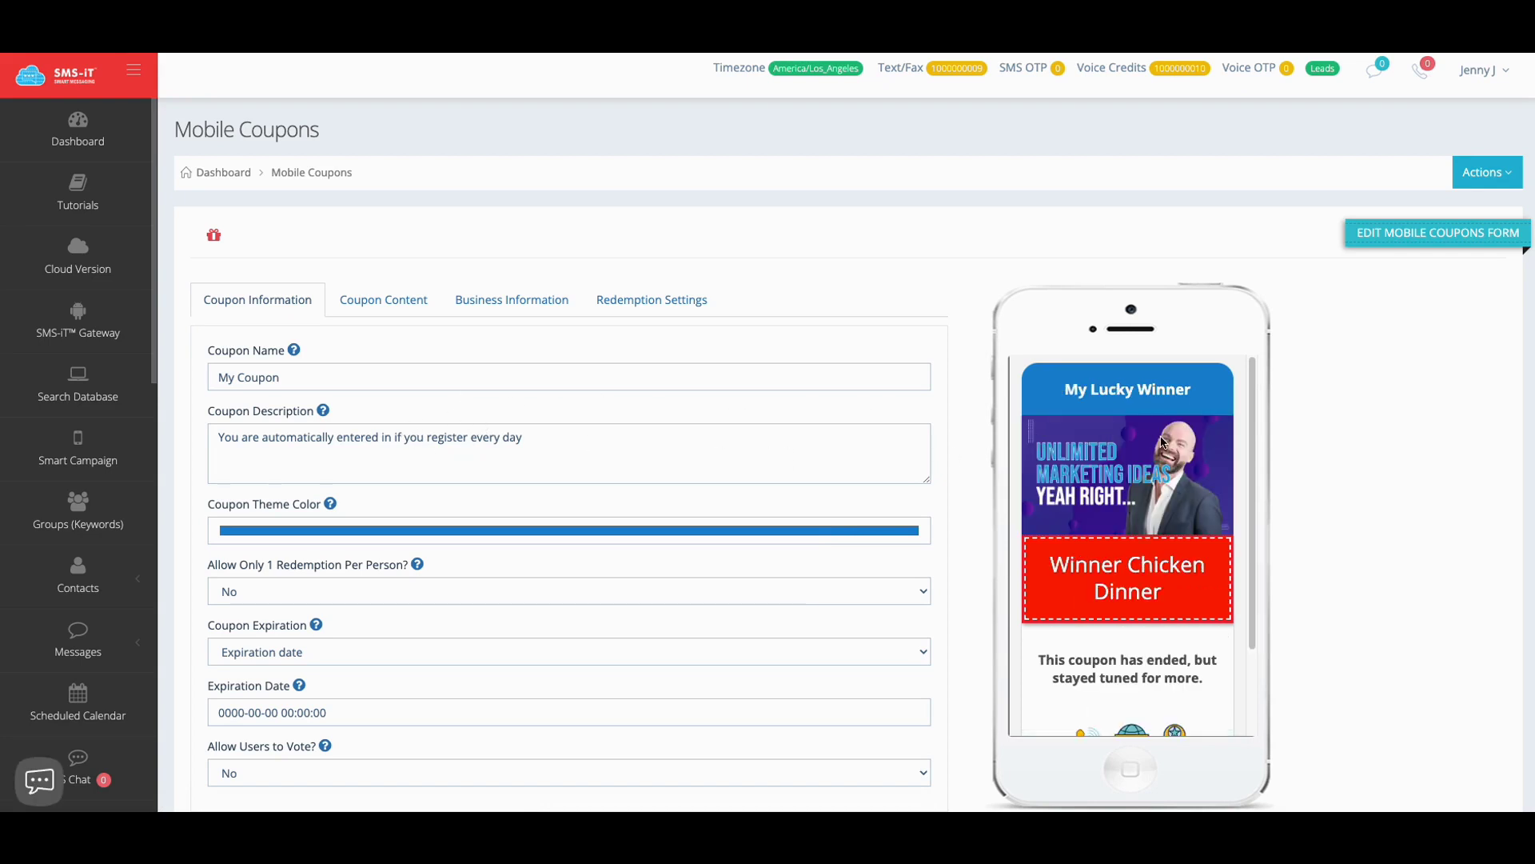
# Examine the coupon's phone preview from the header image down to the Call, Website and Directions links
pyautogui.scroll(-1, 1195, 442)
pyautogui.scroll(-2, 1195, 442)
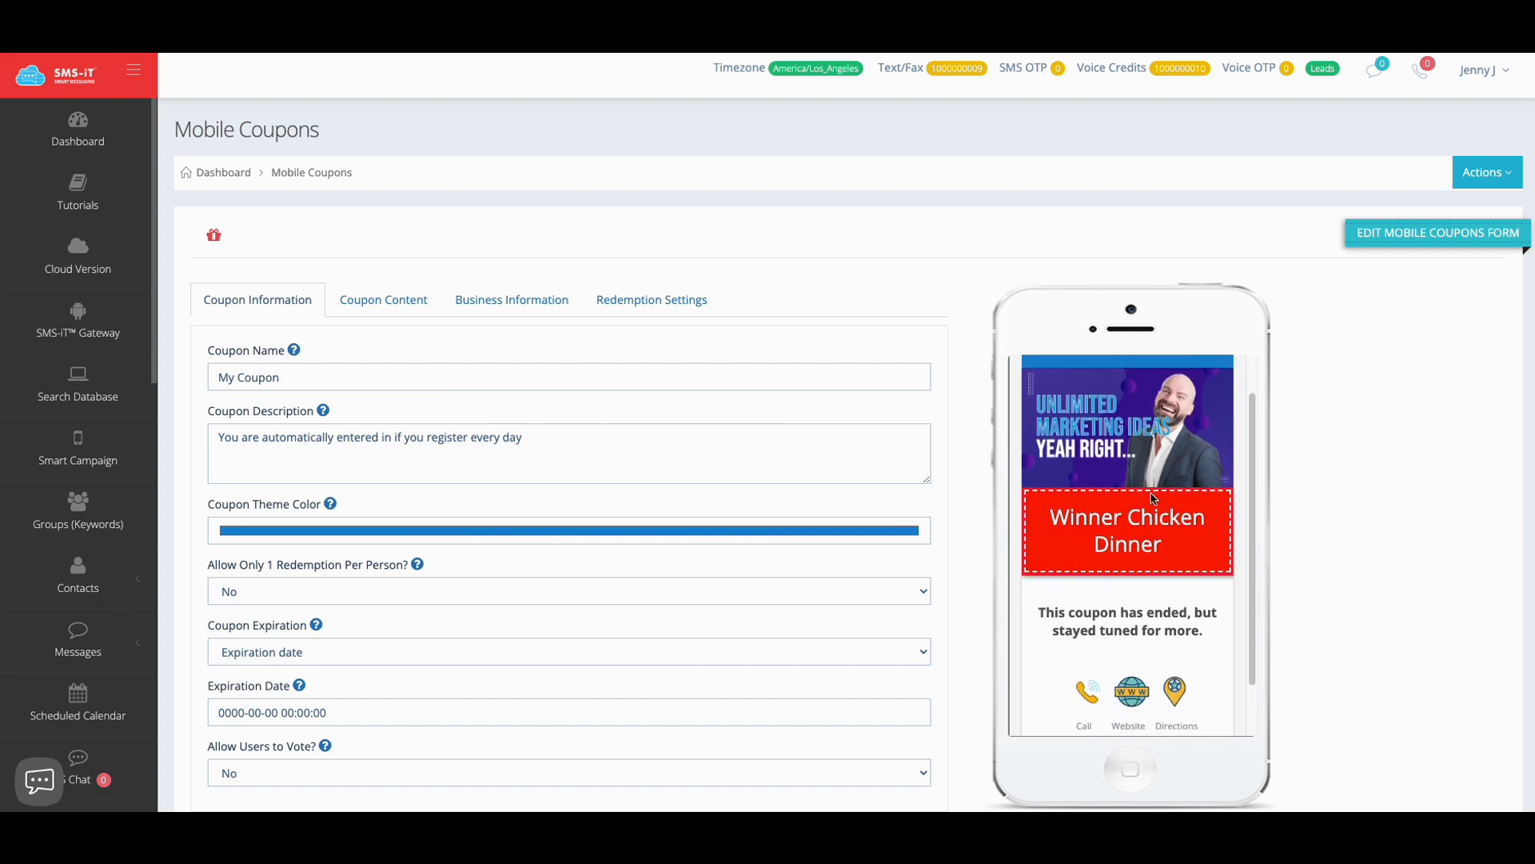
pyautogui.scroll(-1, 1122, 573)
pyautogui.scroll(-3, 1121, 566)
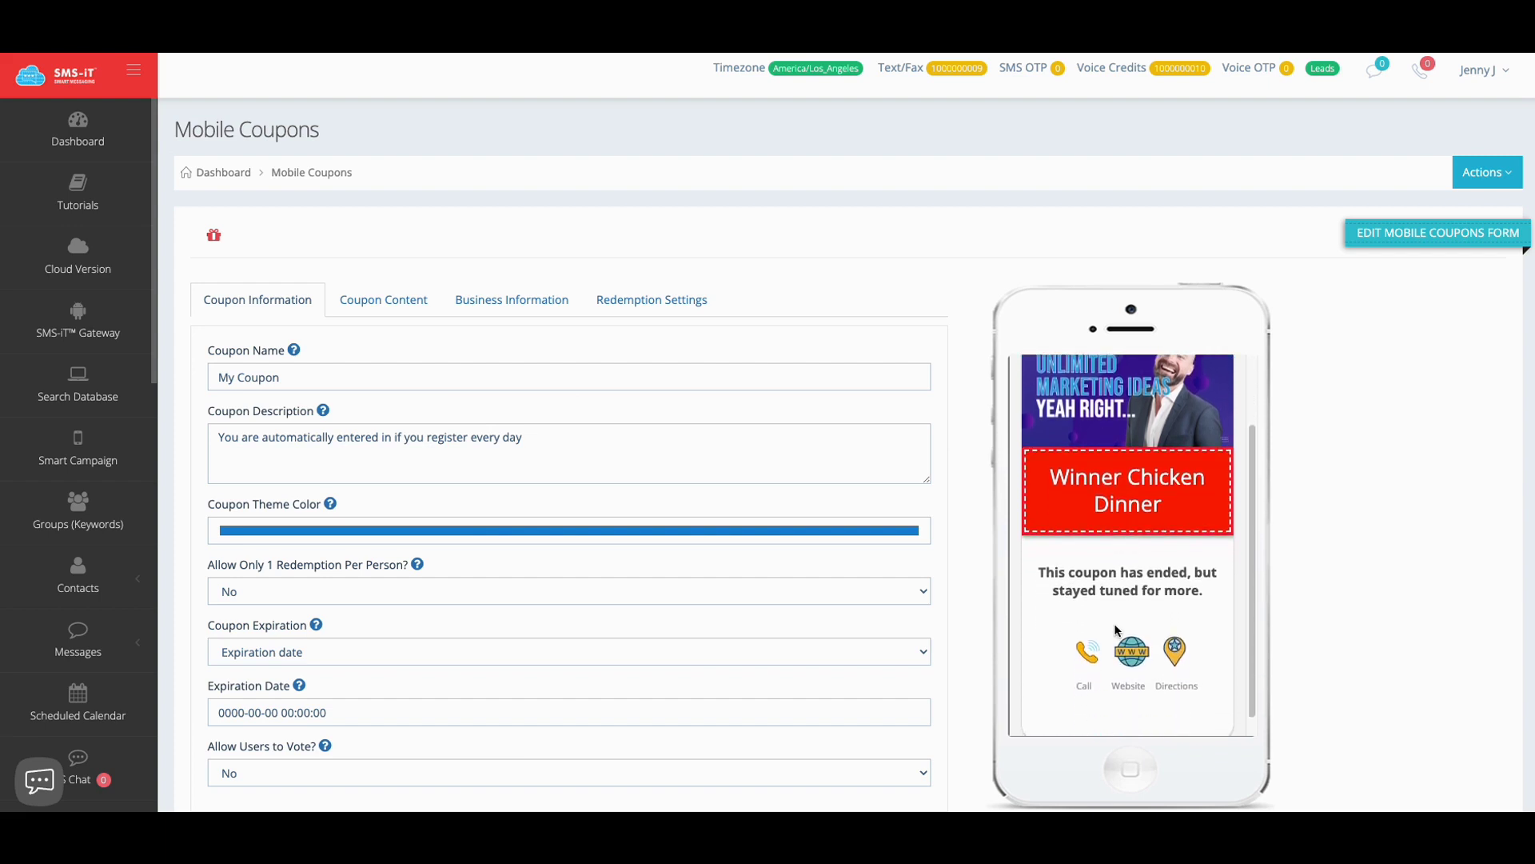
pyautogui.scroll(-1, 1109, 615)
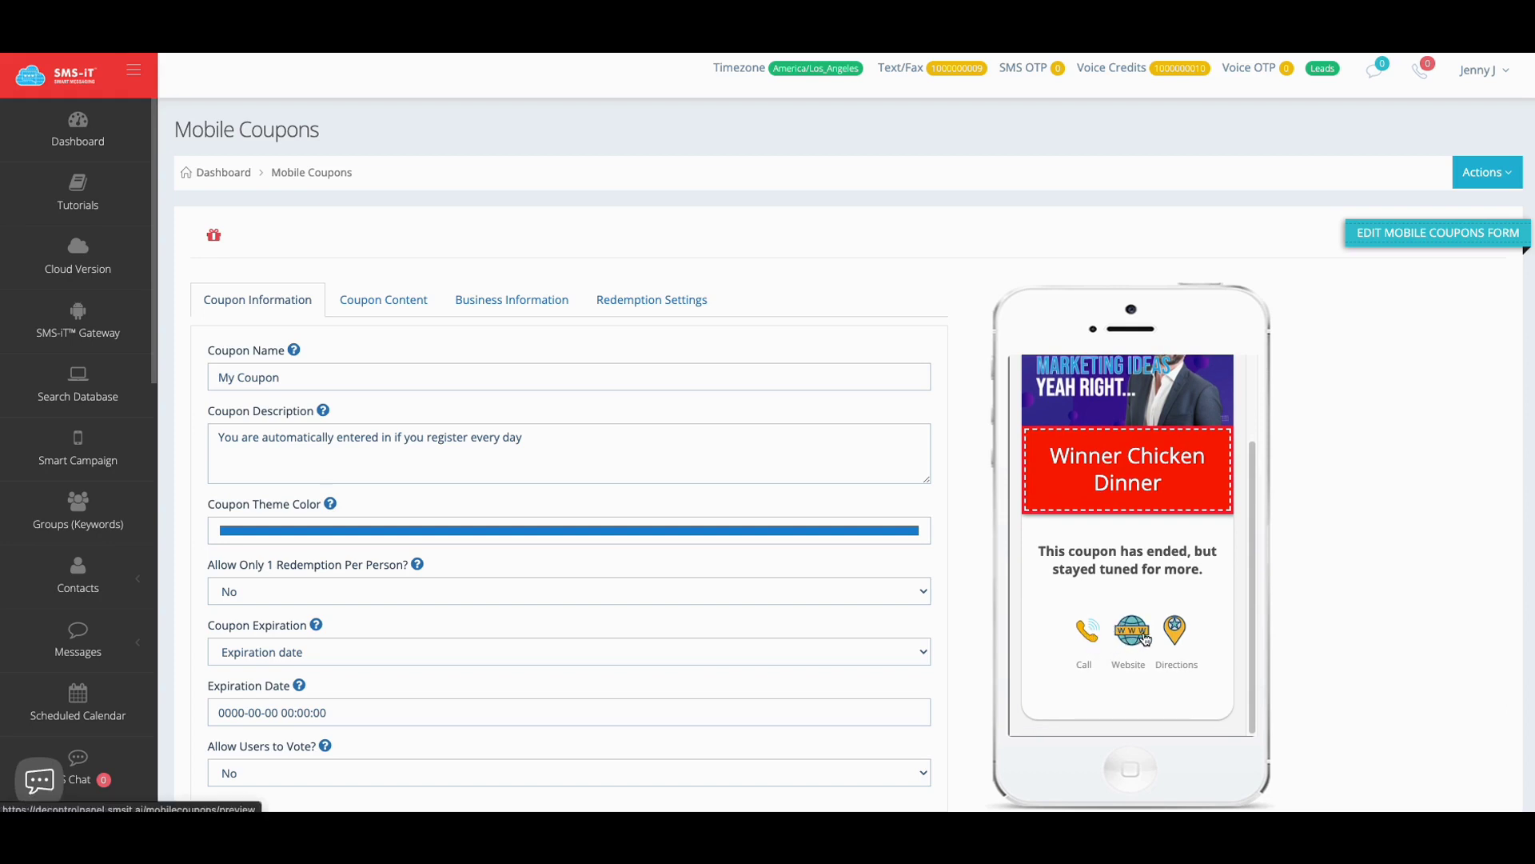
# Open the coupon's content settings and look over the header, image, offer, description, redeem button text and terms fields
pyautogui.scroll(3, 1119, 630)
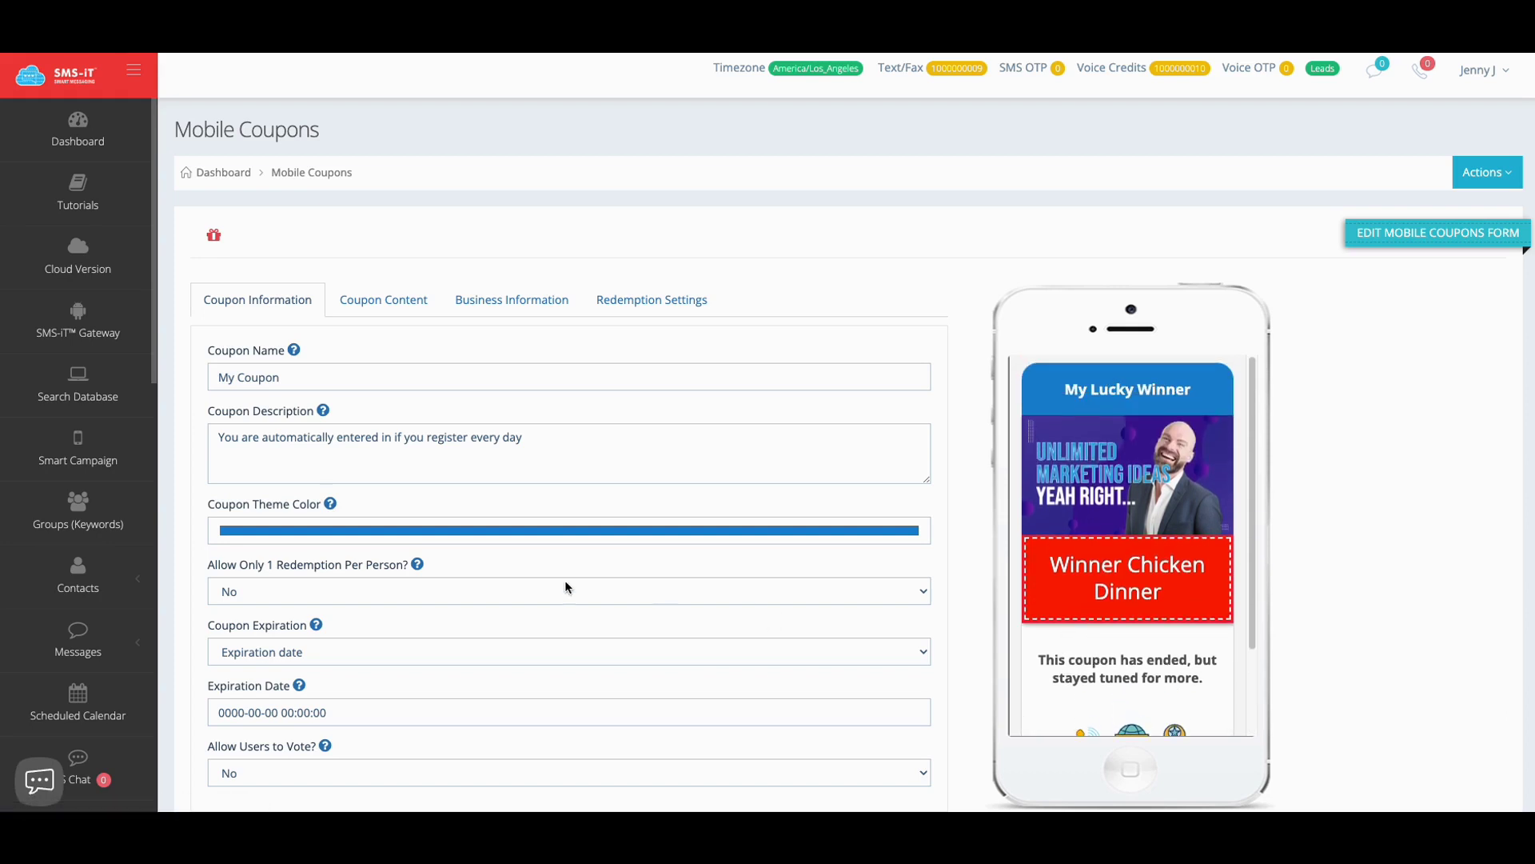
pyautogui.scroll(-2, 553, 579)
pyautogui.scroll(2, 463, 448)
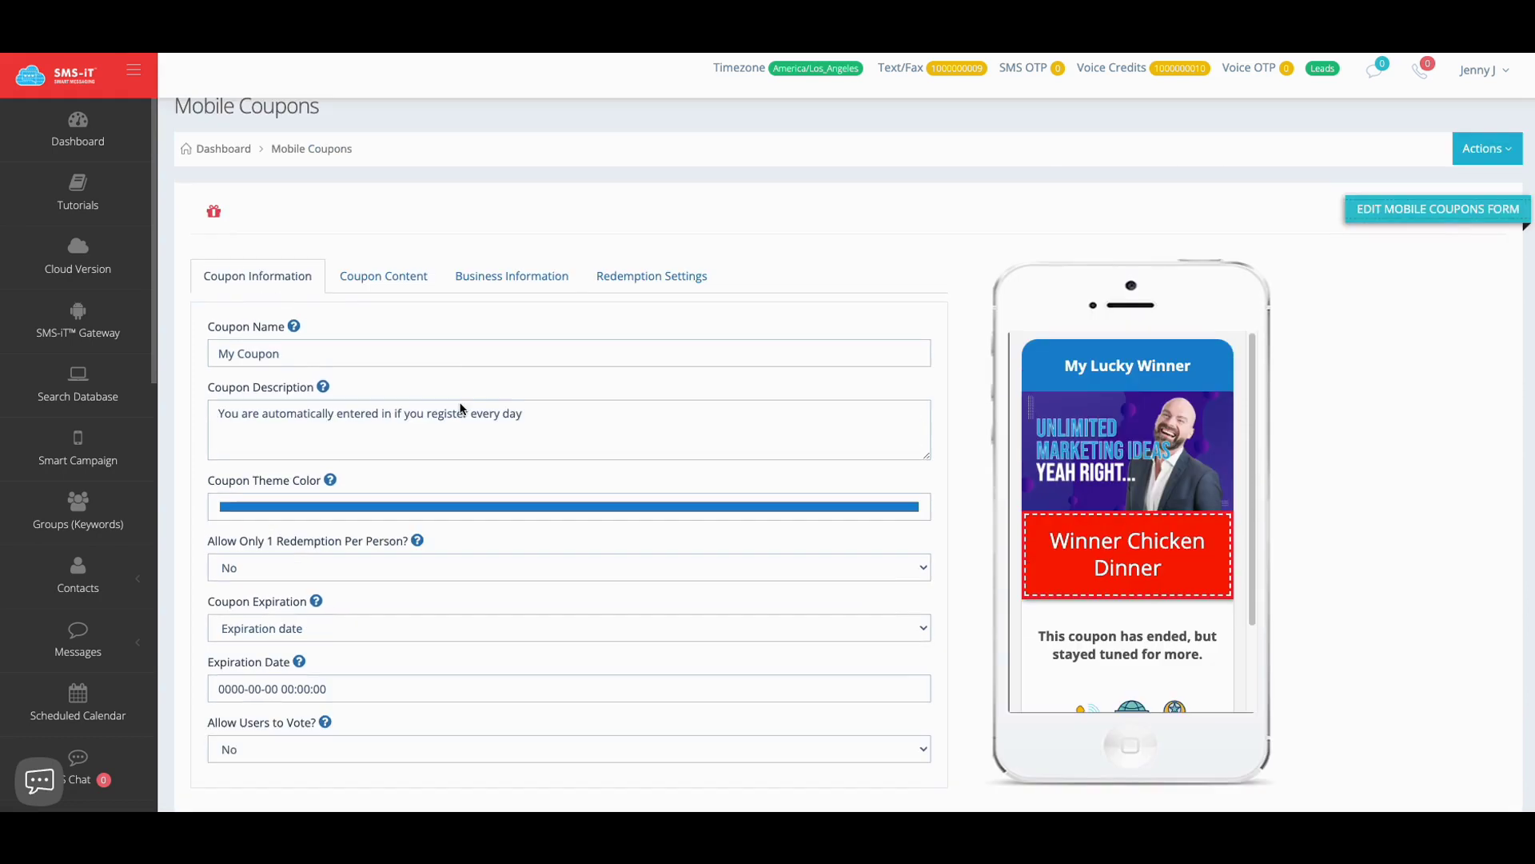
pyautogui.click(395, 312)
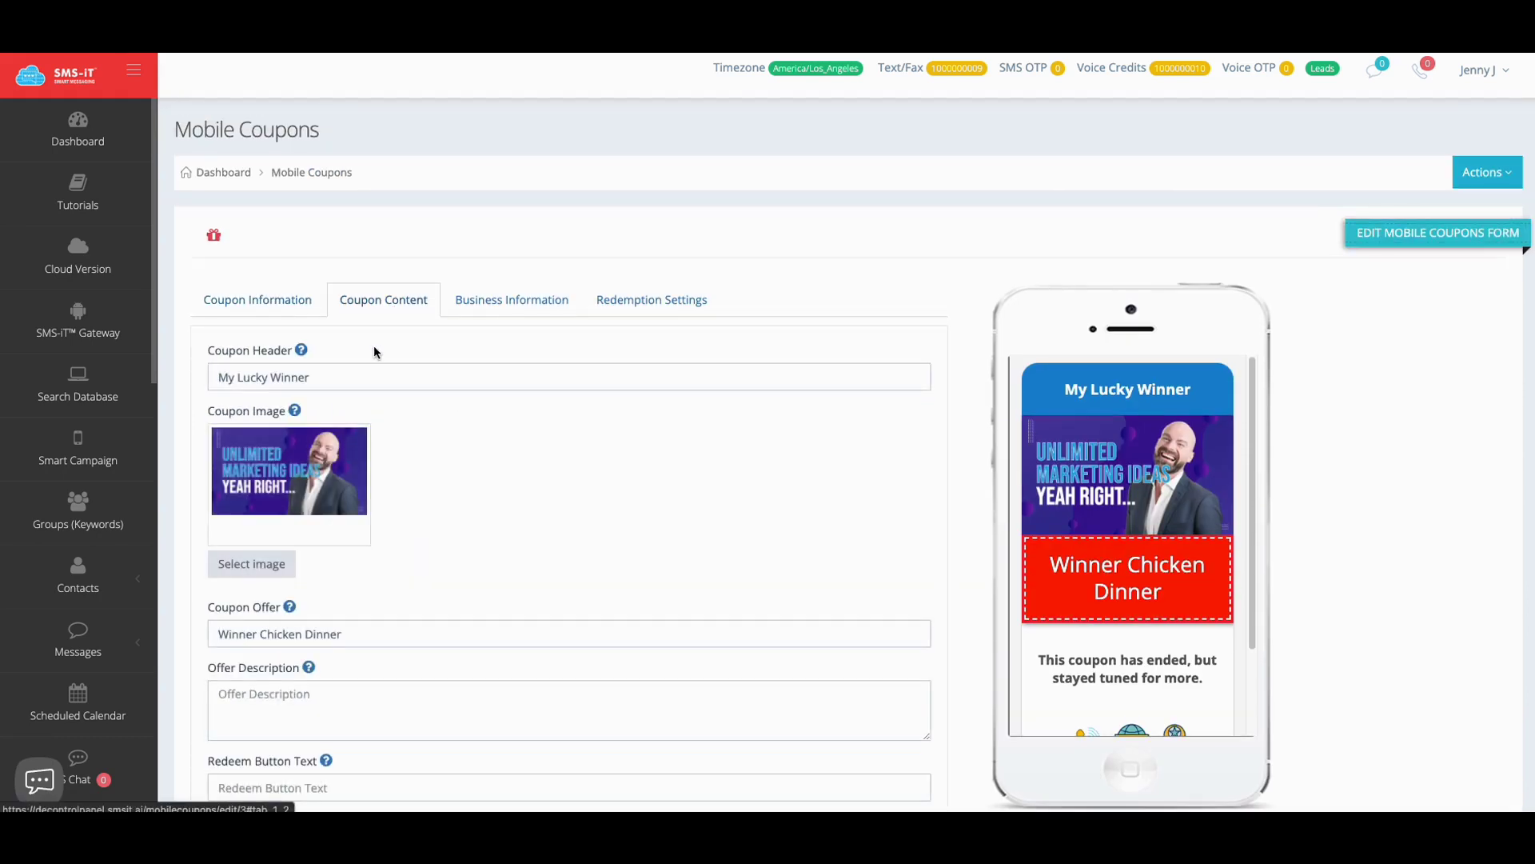
pyautogui.scroll(-1, 298, 374)
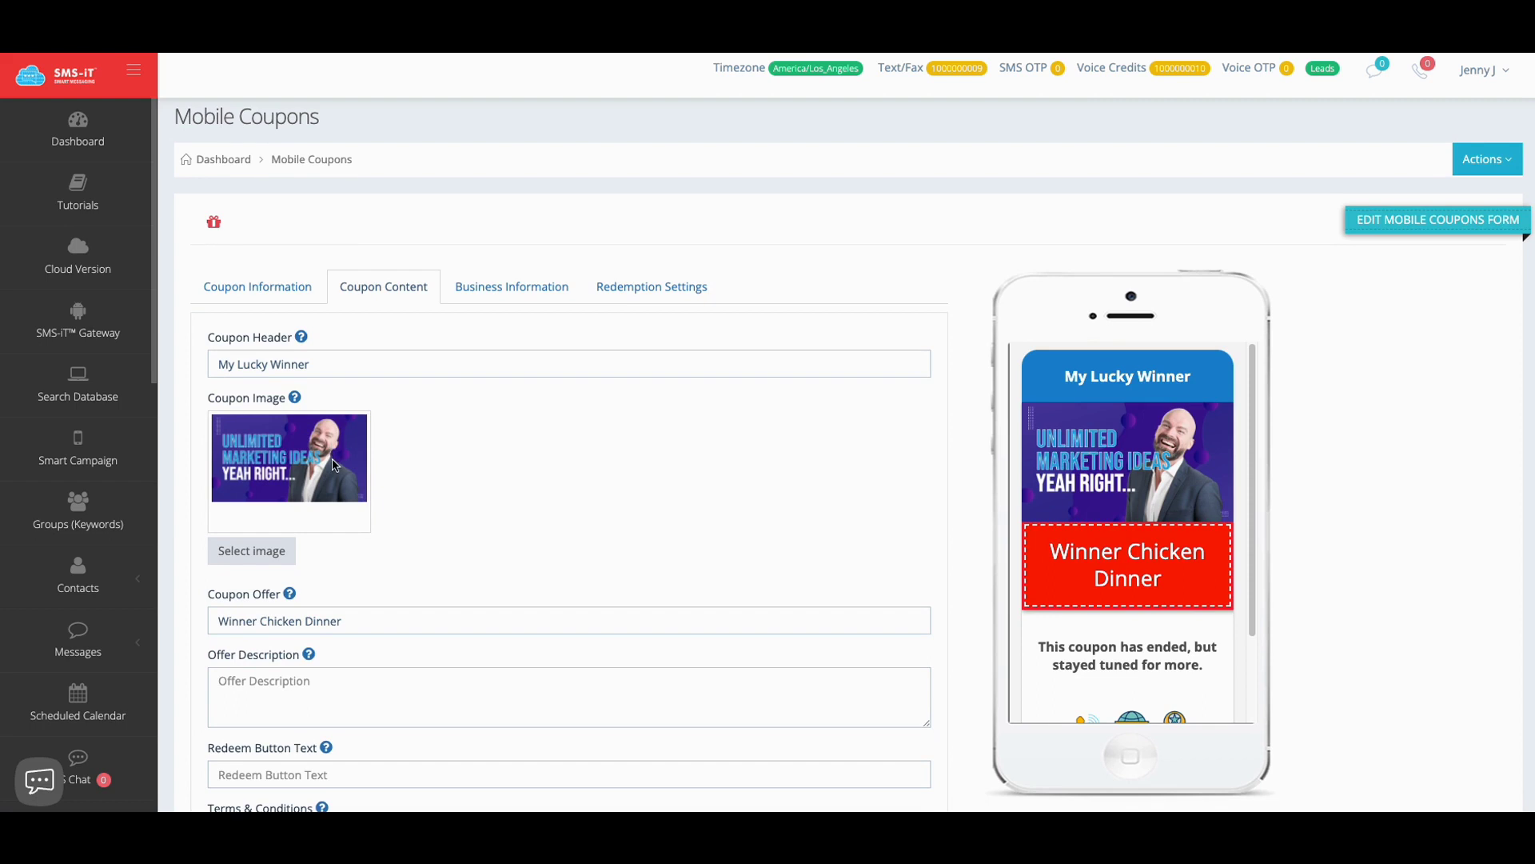
pyautogui.scroll(-1, 334, 466)
pyautogui.scroll(-2, 333, 461)
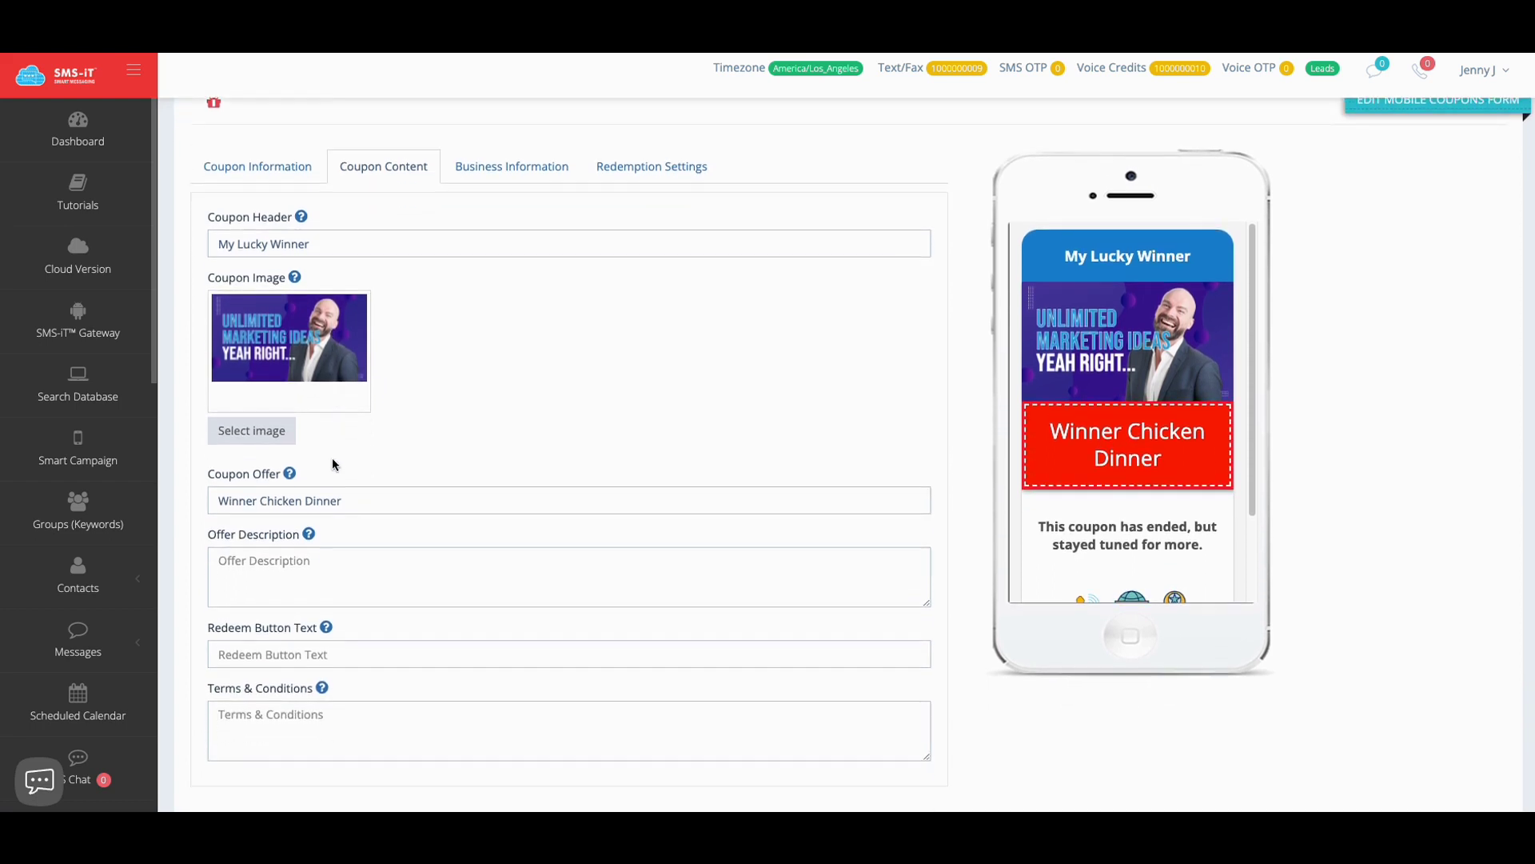
pyautogui.scroll(-1, 333, 461)
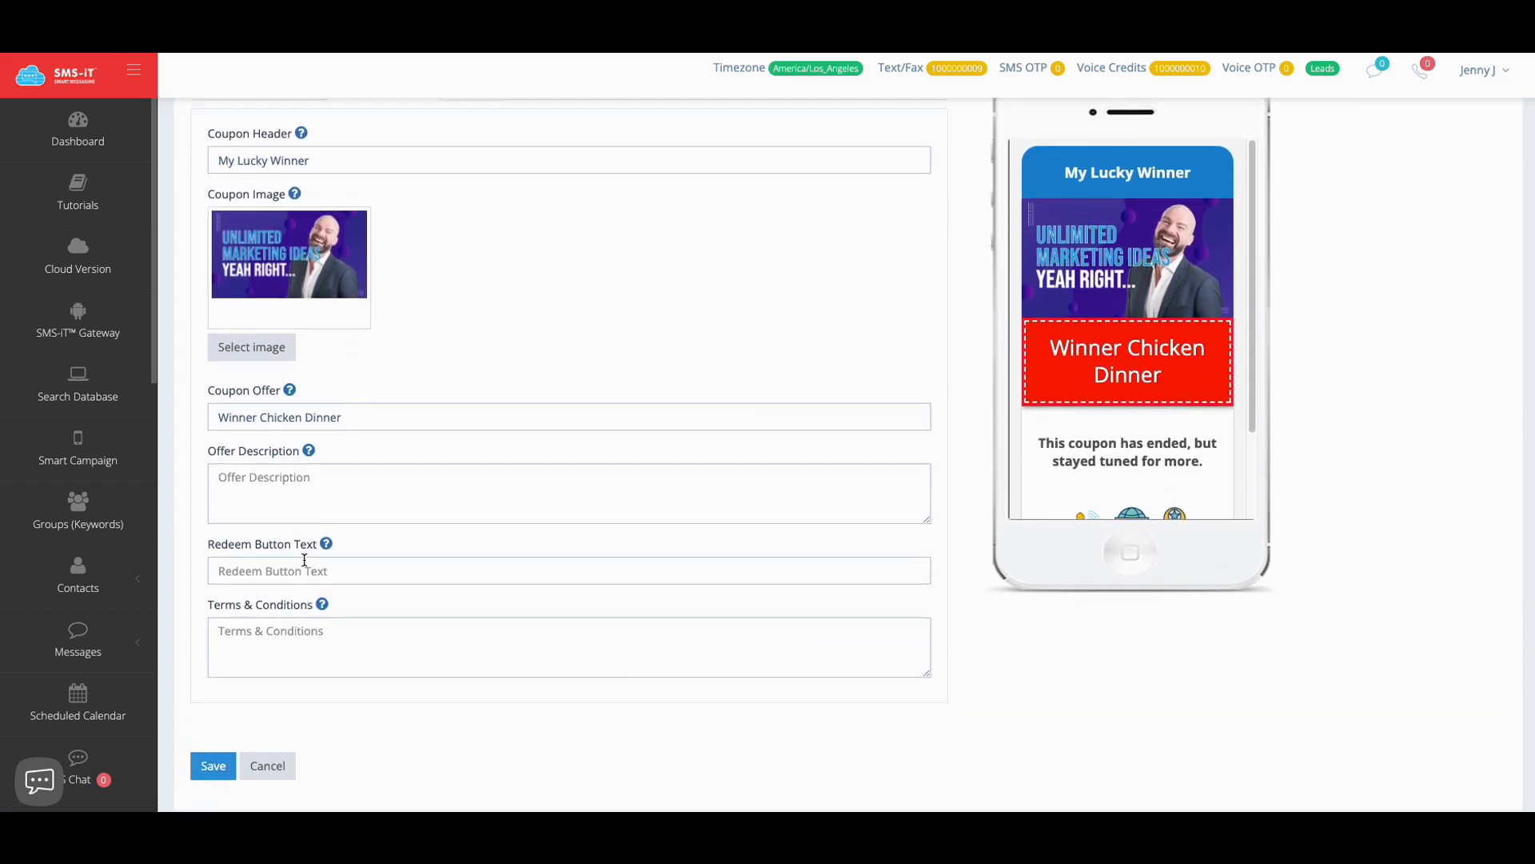
pyautogui.scroll(3, 314, 551)
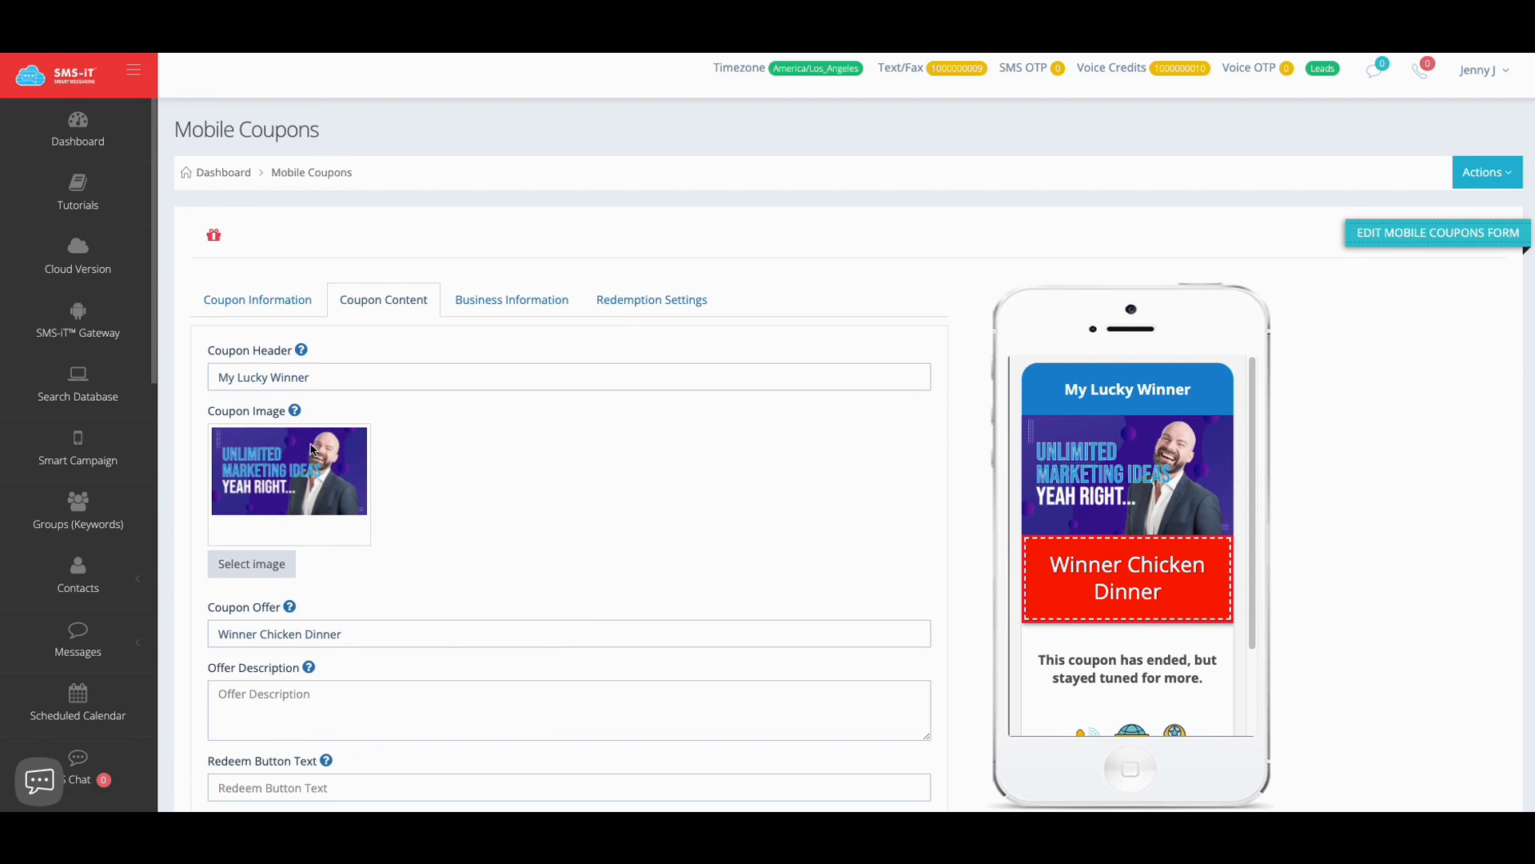
# In the coupon content, change the coupon header to "My Lucky Person"
pyautogui.click(259, 315)
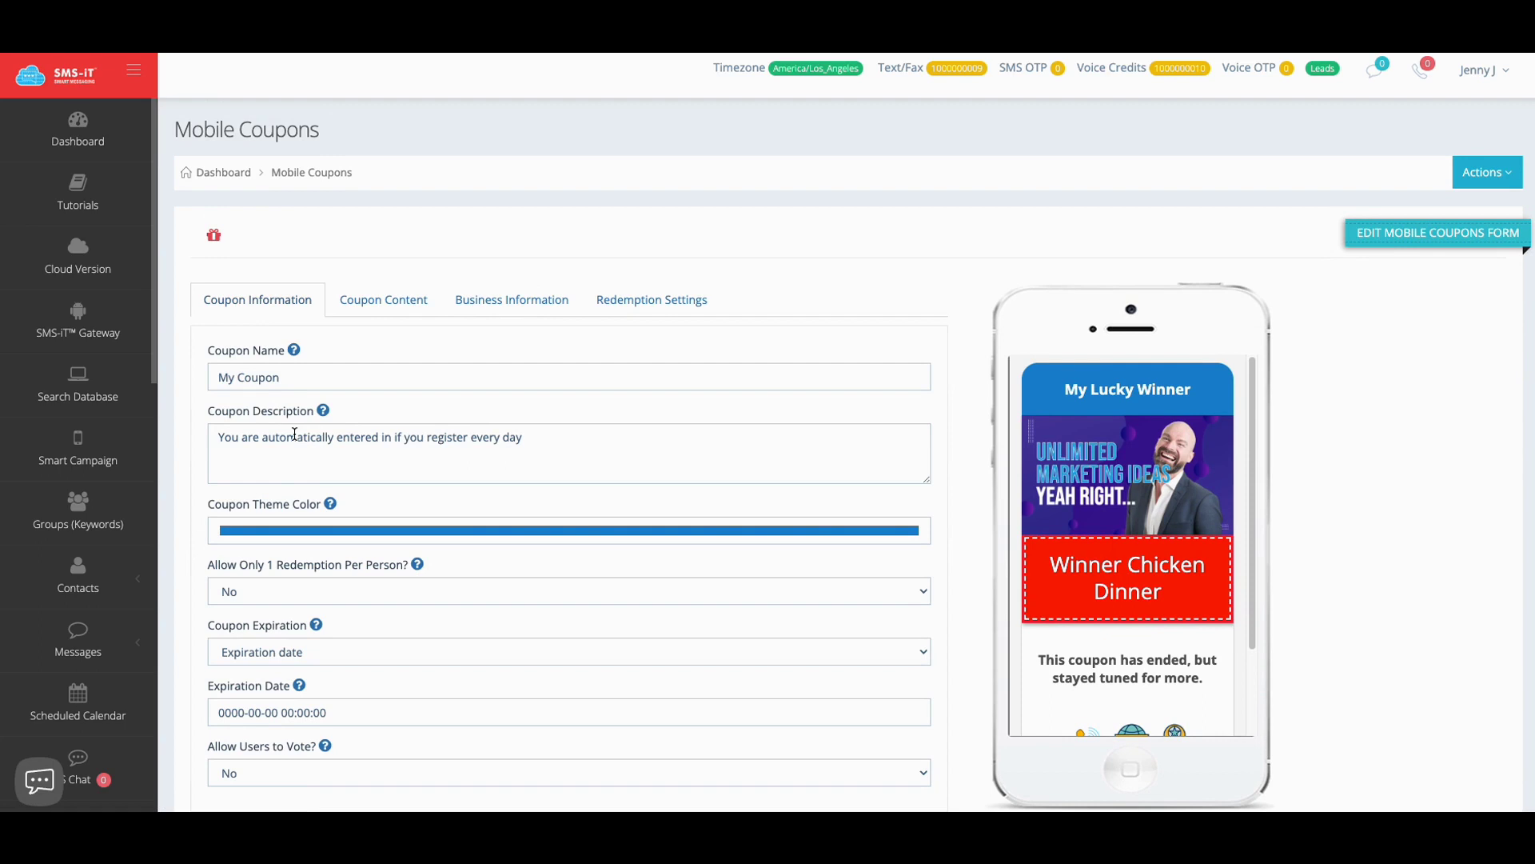
pyautogui.click(377, 308)
pyautogui.click(327, 376)
pyautogui.hotkey('shift', 'Left')
pyautogui.hotkey('shift', 'Left')
pyautogui.hotkey('shift', 'Left')
pyautogui.hotkey('shift', 'Left')
pyautogui.hotkey('shift', 'Left')
pyautogui.hotkey('shift', 'Left')
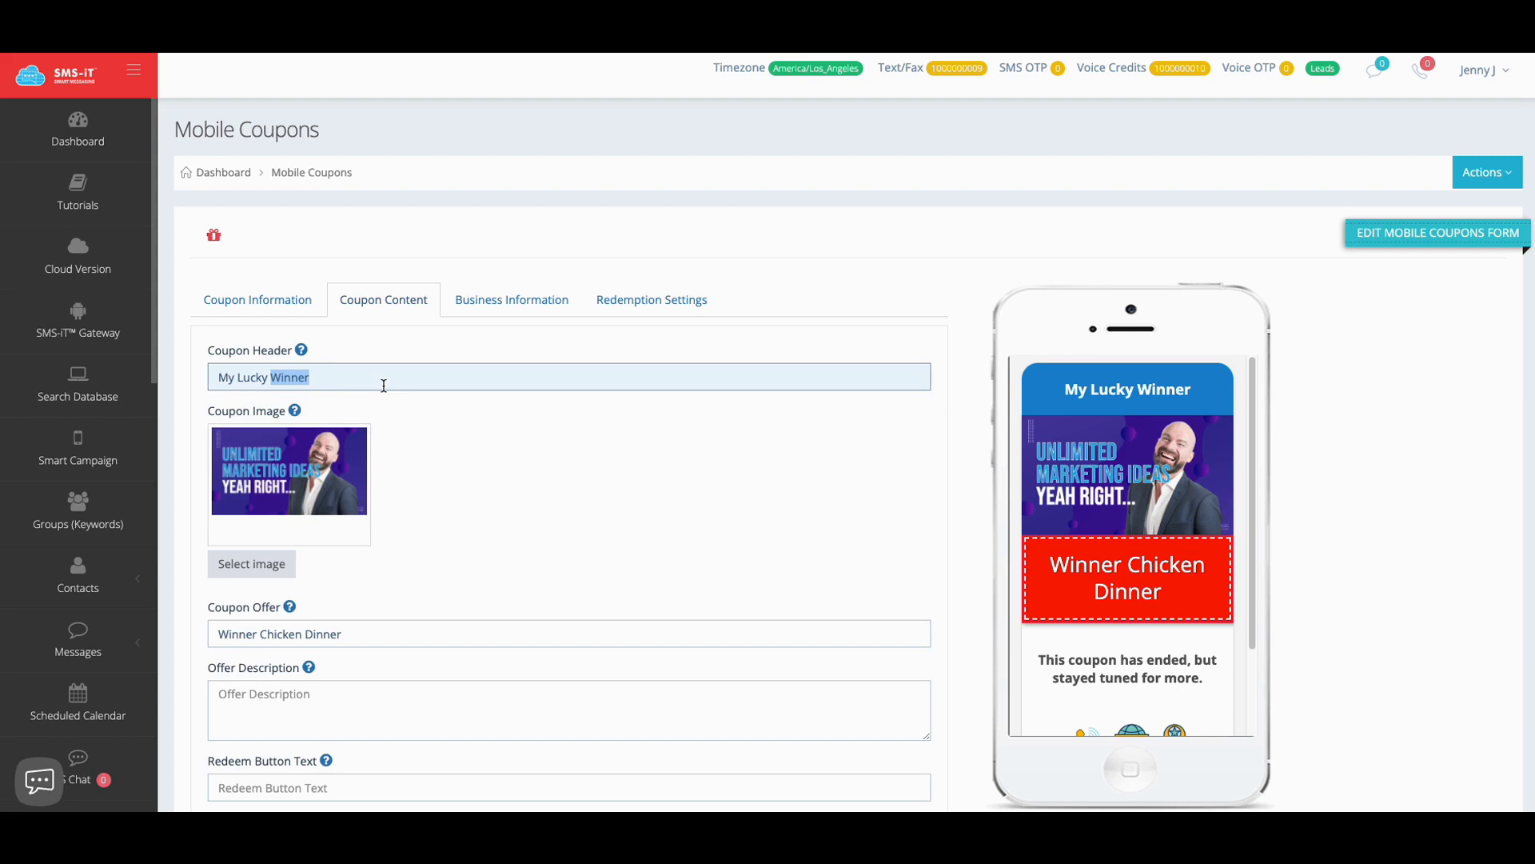
pyautogui.write('Person')
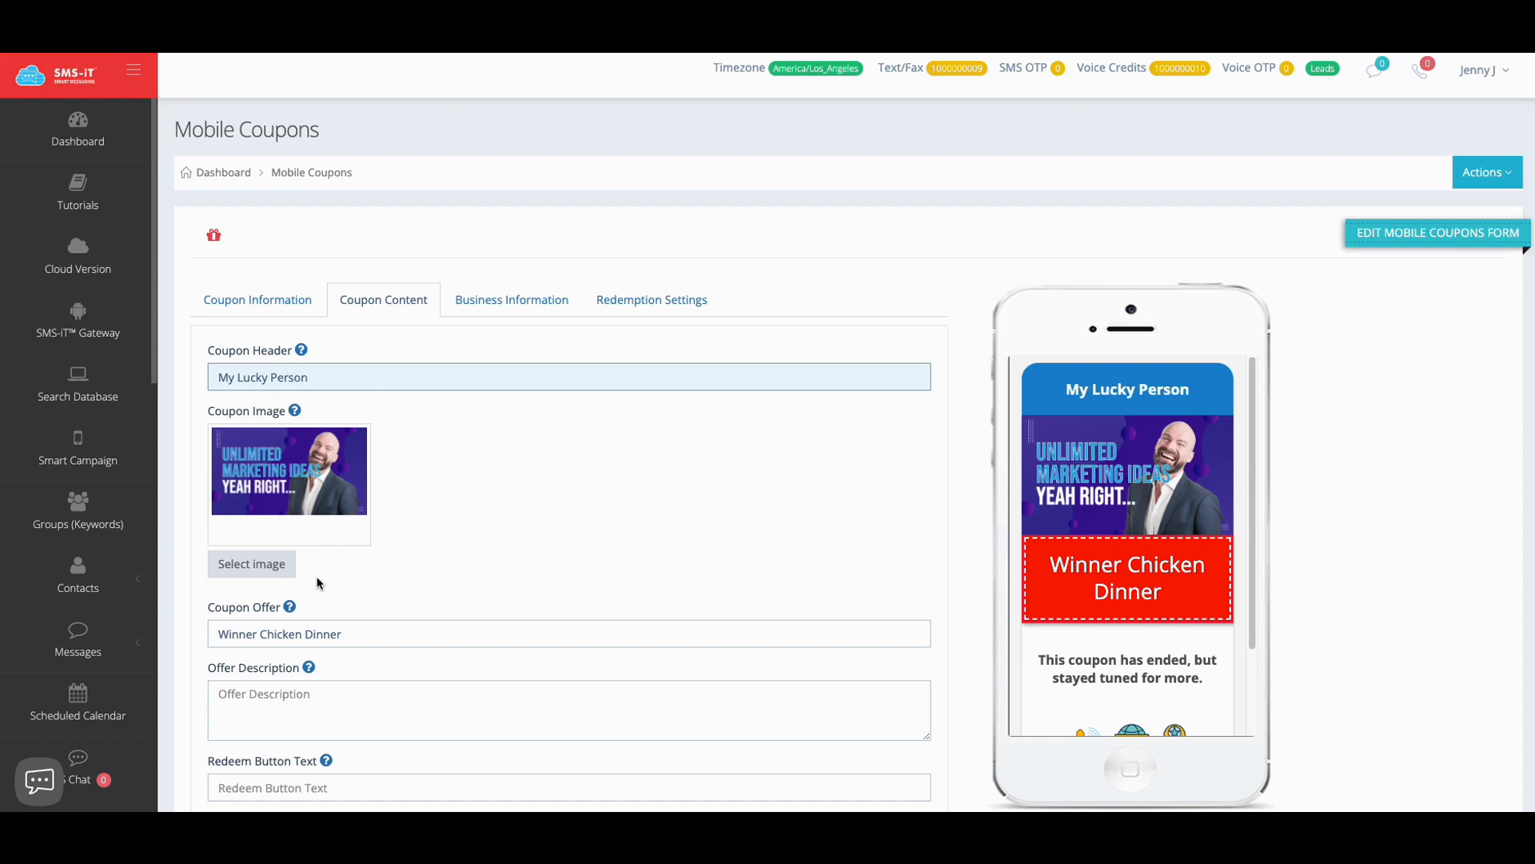
# Extend the coupon offer text to read "Winner Chicken Dinner x2"
pyautogui.click(342, 627)
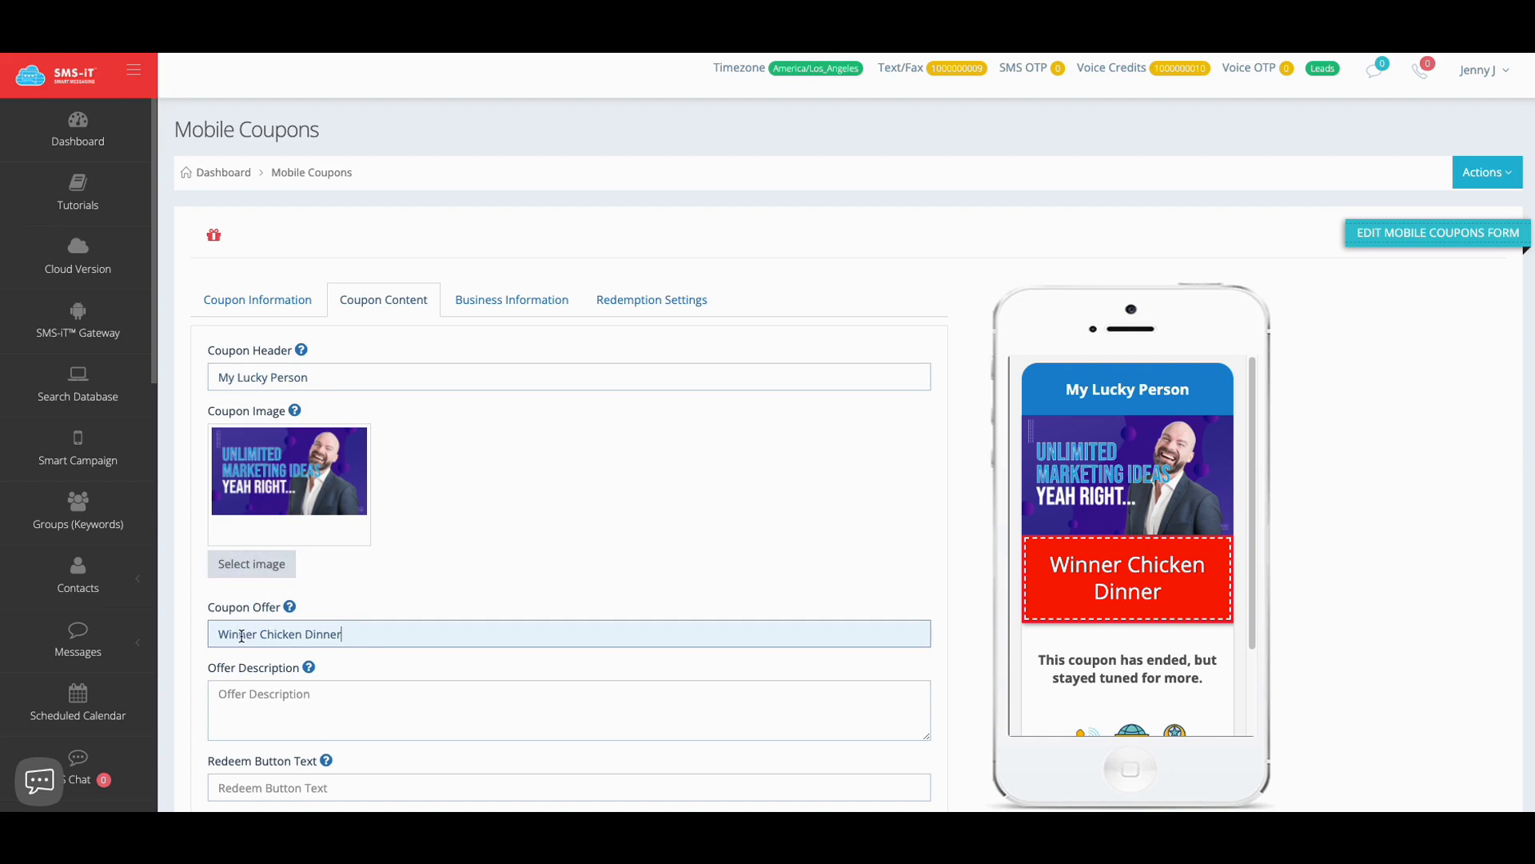
pyautogui.write('x2')
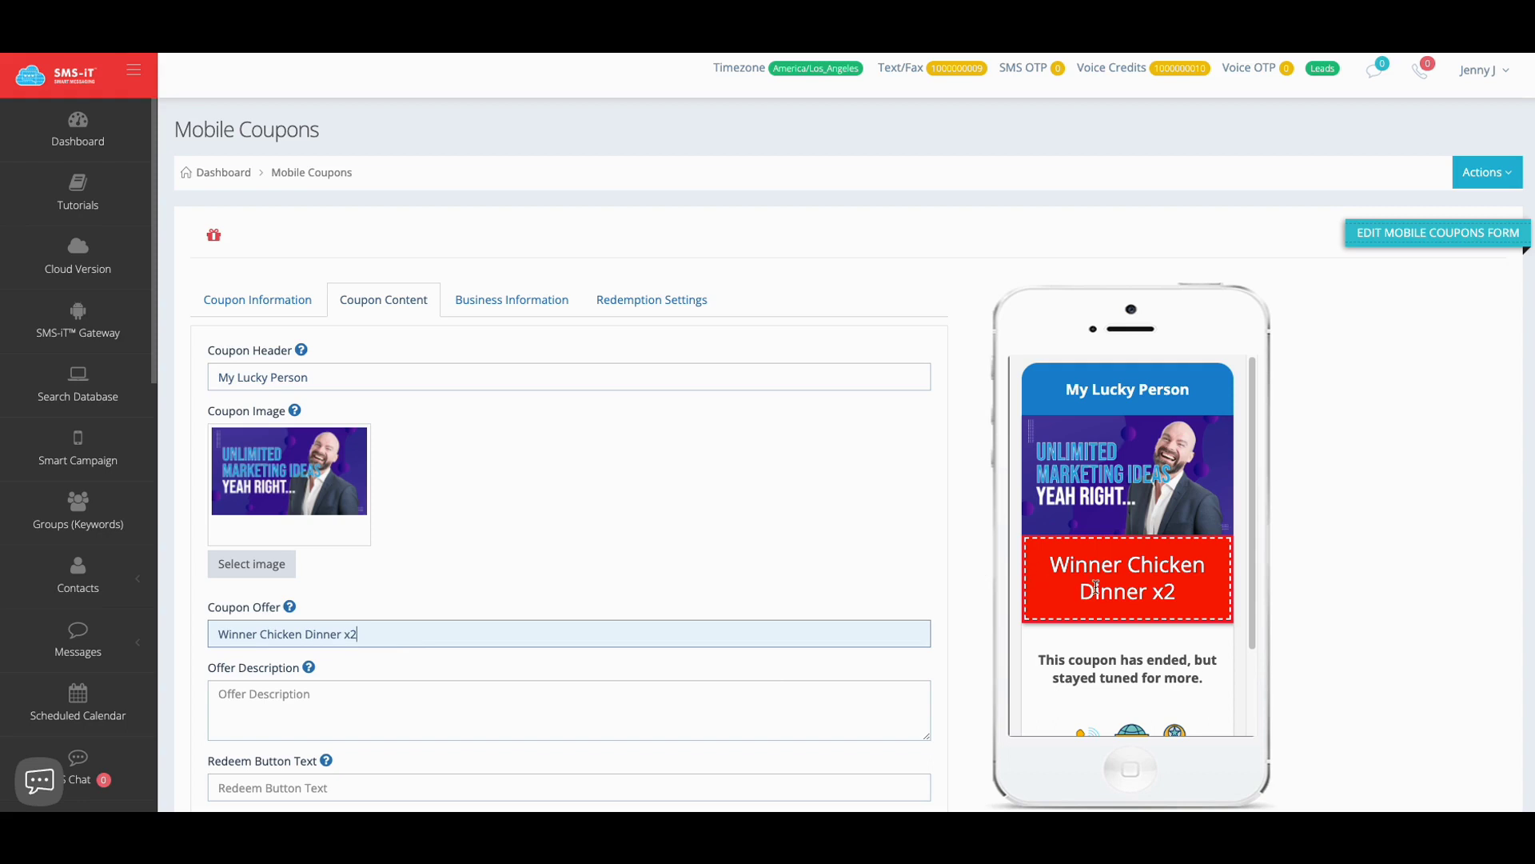
pyautogui.scroll(-1, 960, 565)
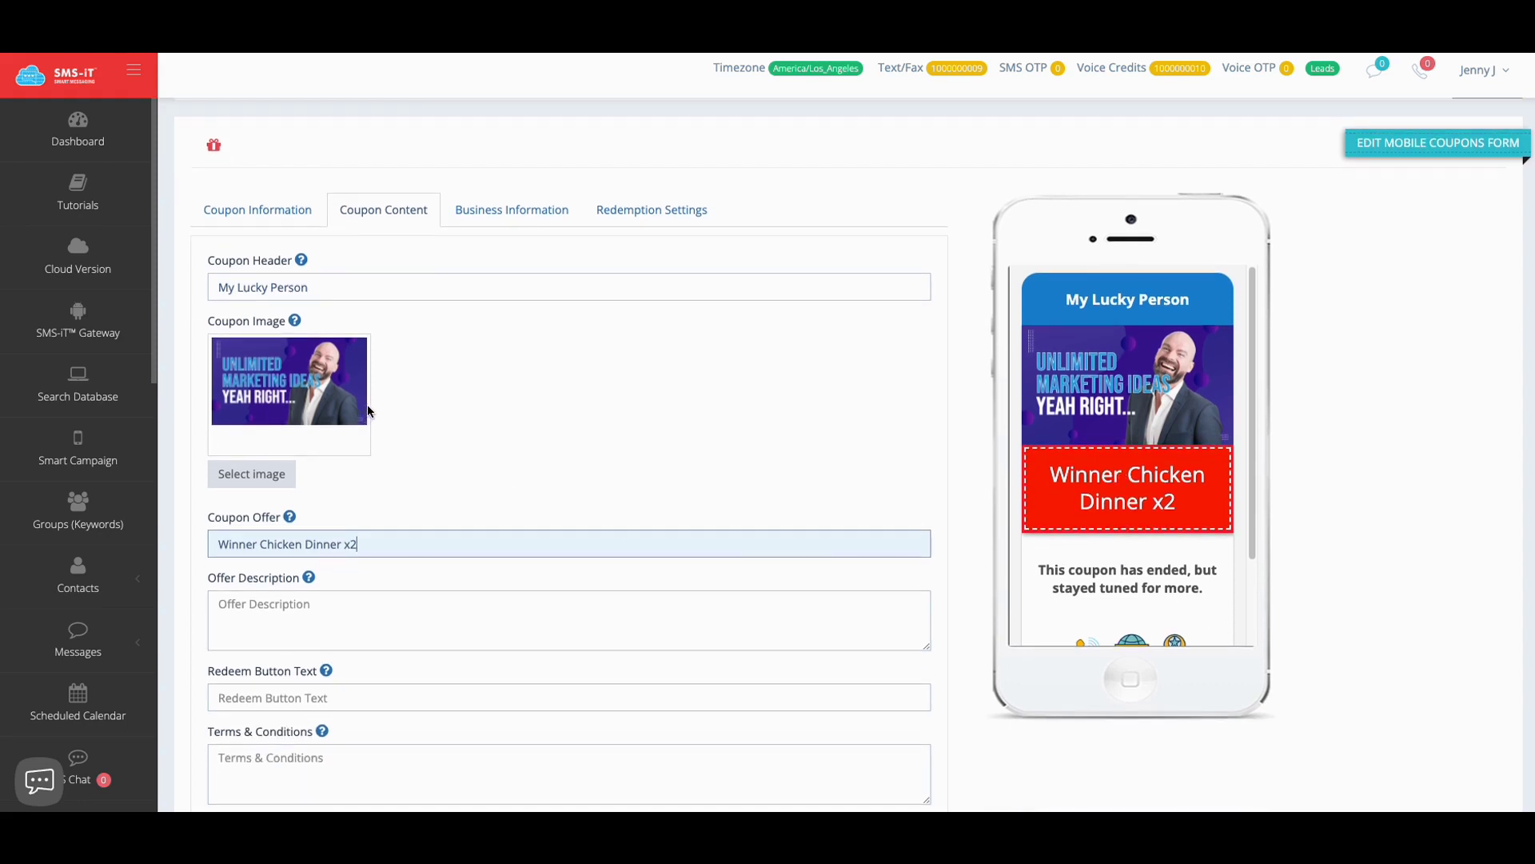
pyautogui.scroll(1, 368, 415)
pyautogui.scroll(-1, 586, 478)
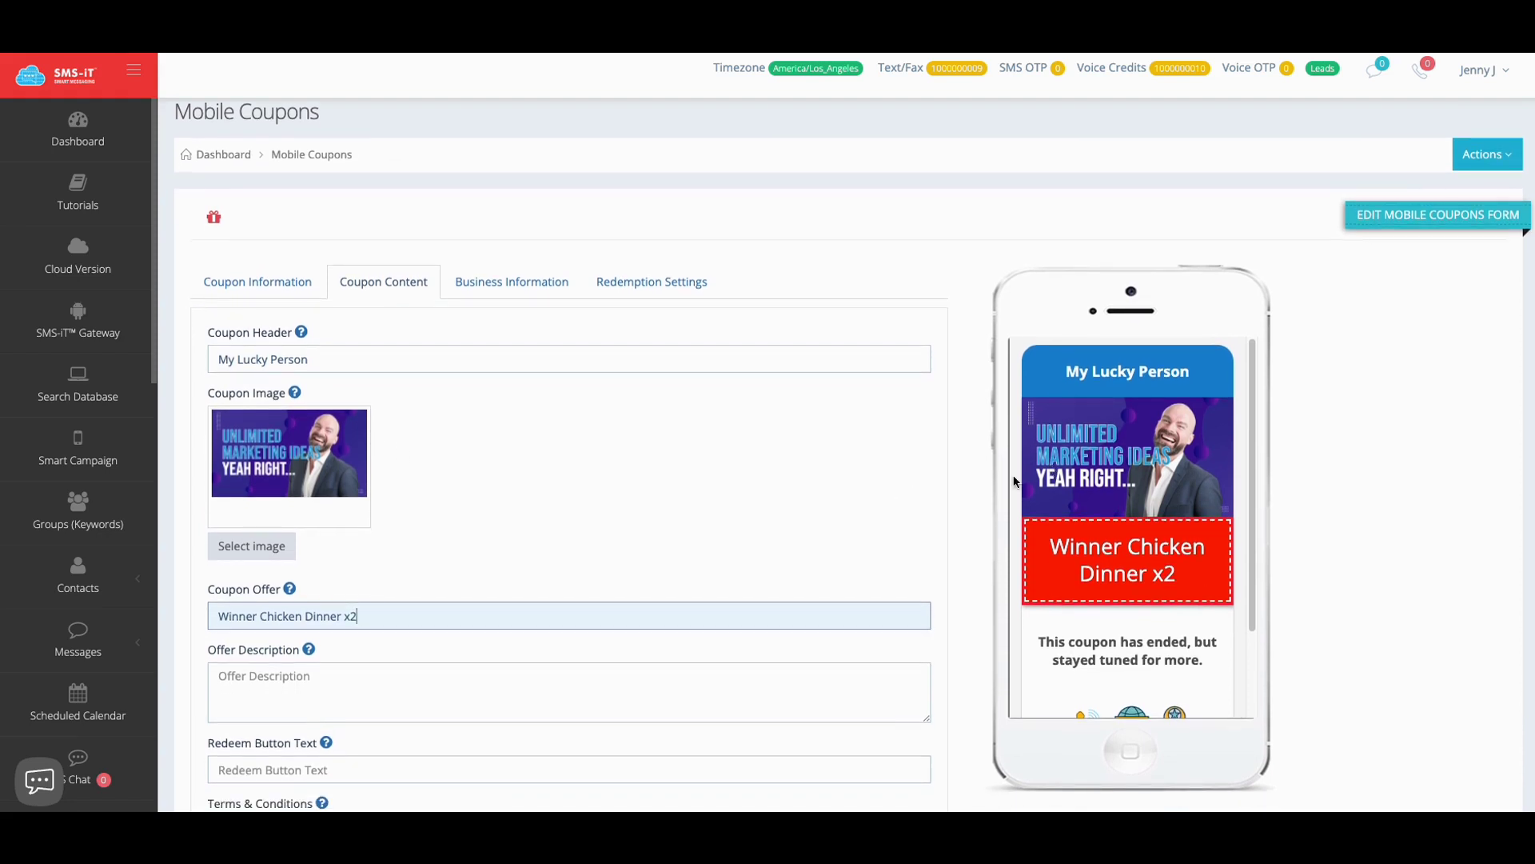
# Check the edited offer in the phone preview and review the offer description, redeem button text and terms fields
pyautogui.scroll(-4, 1076, 479)
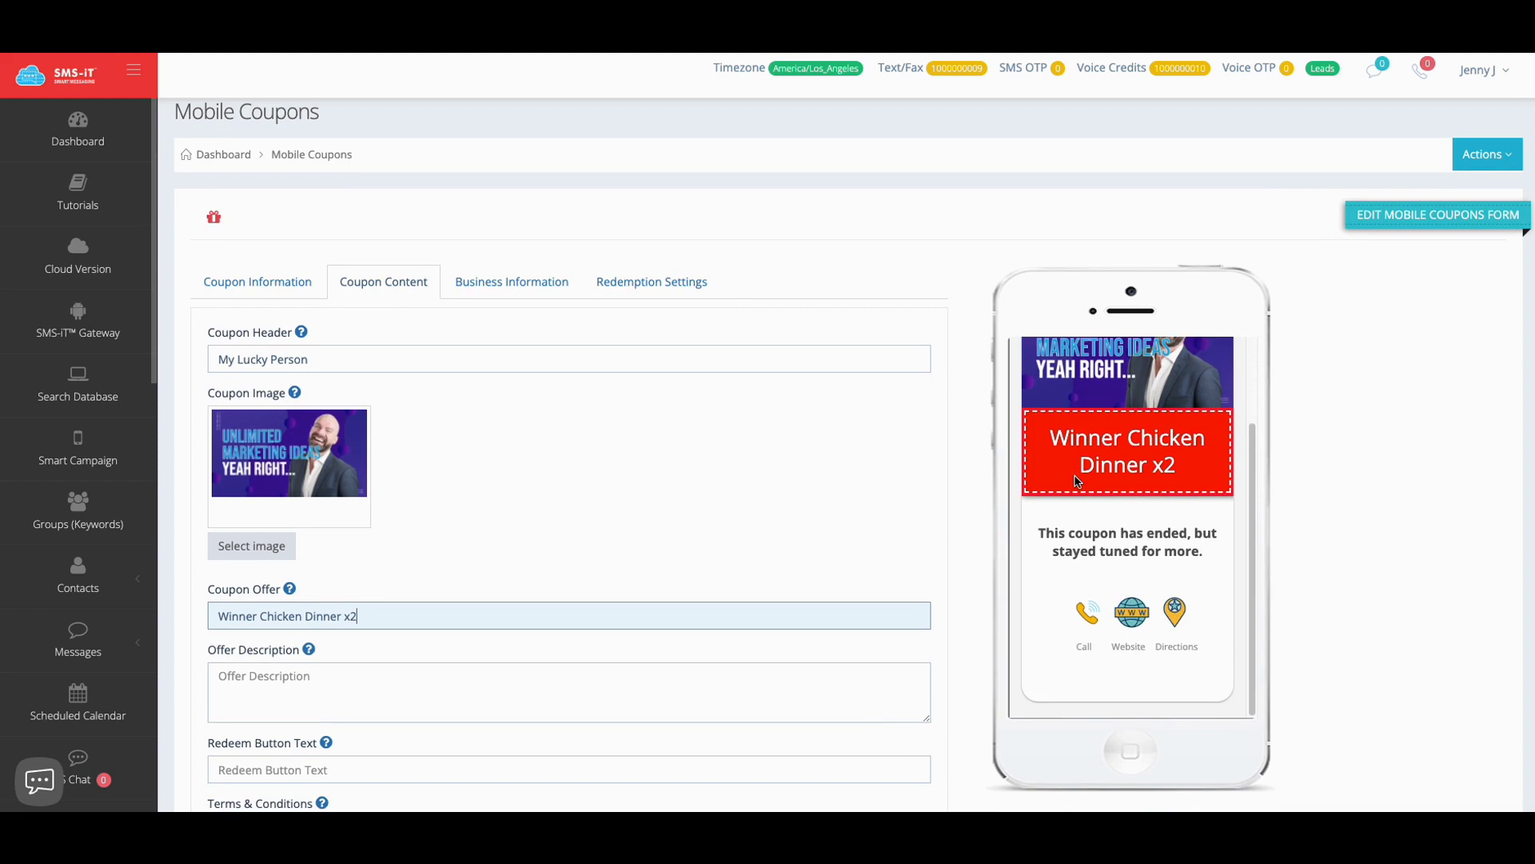
pyautogui.scroll(3, 1075, 480)
pyautogui.scroll(2, 835, 501)
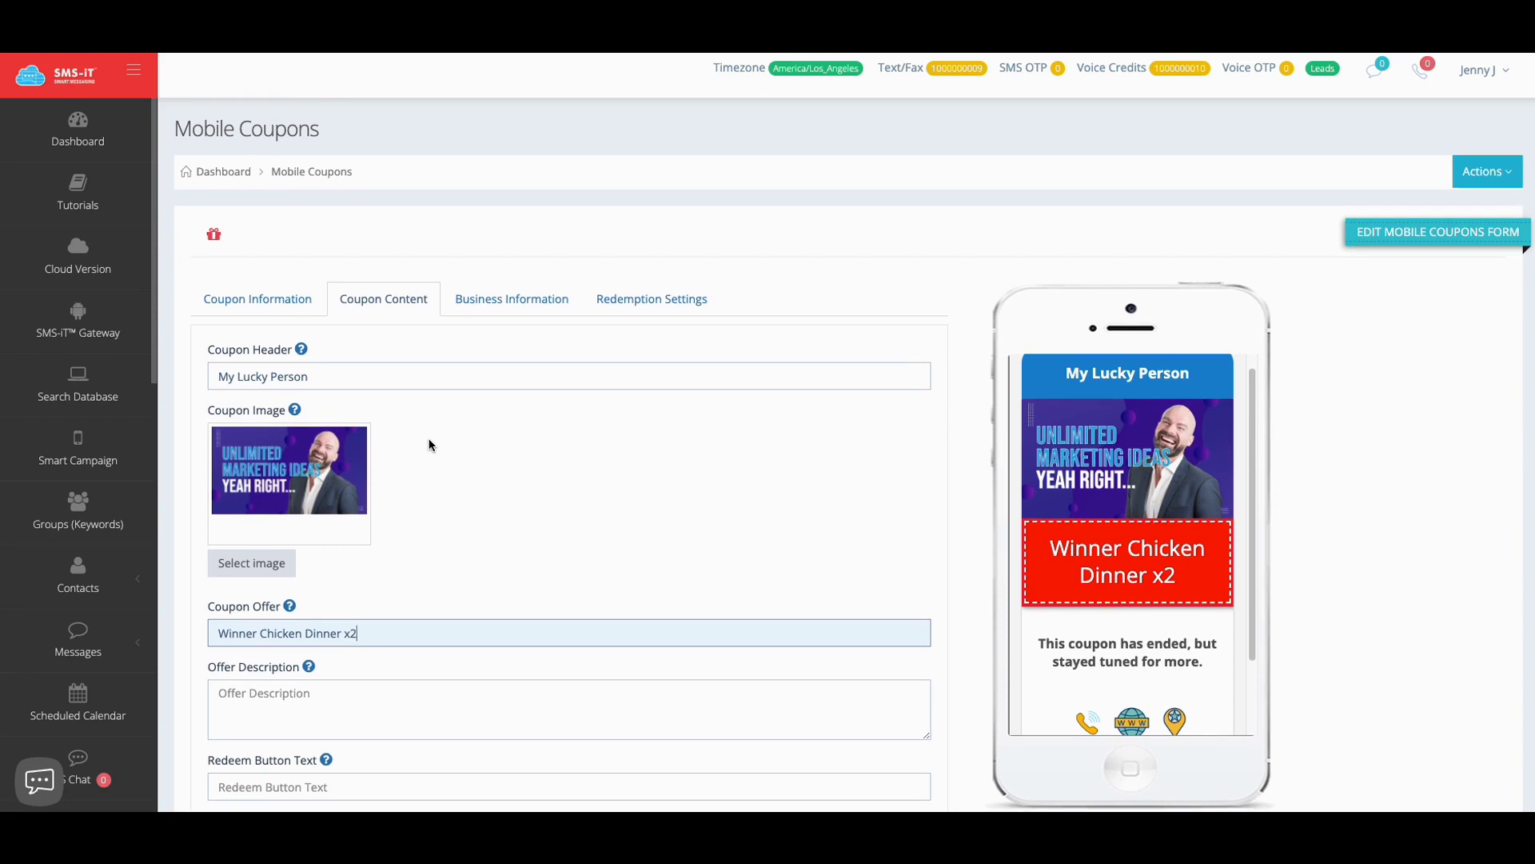
pyautogui.scroll(-3, 429, 445)
pyautogui.scroll(-1, 430, 446)
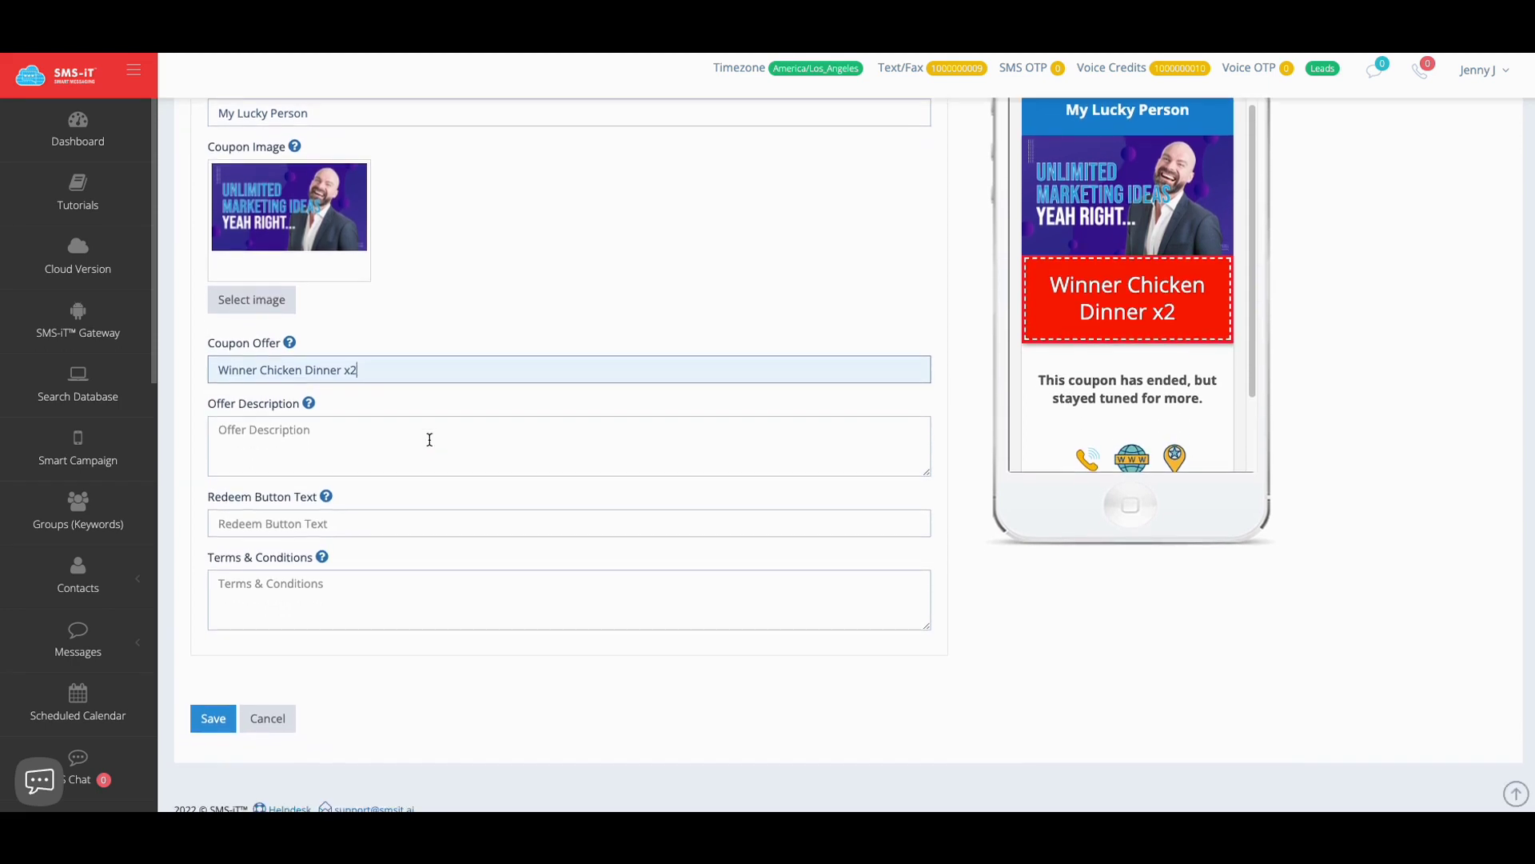
pyautogui.scroll(1, 429, 439)
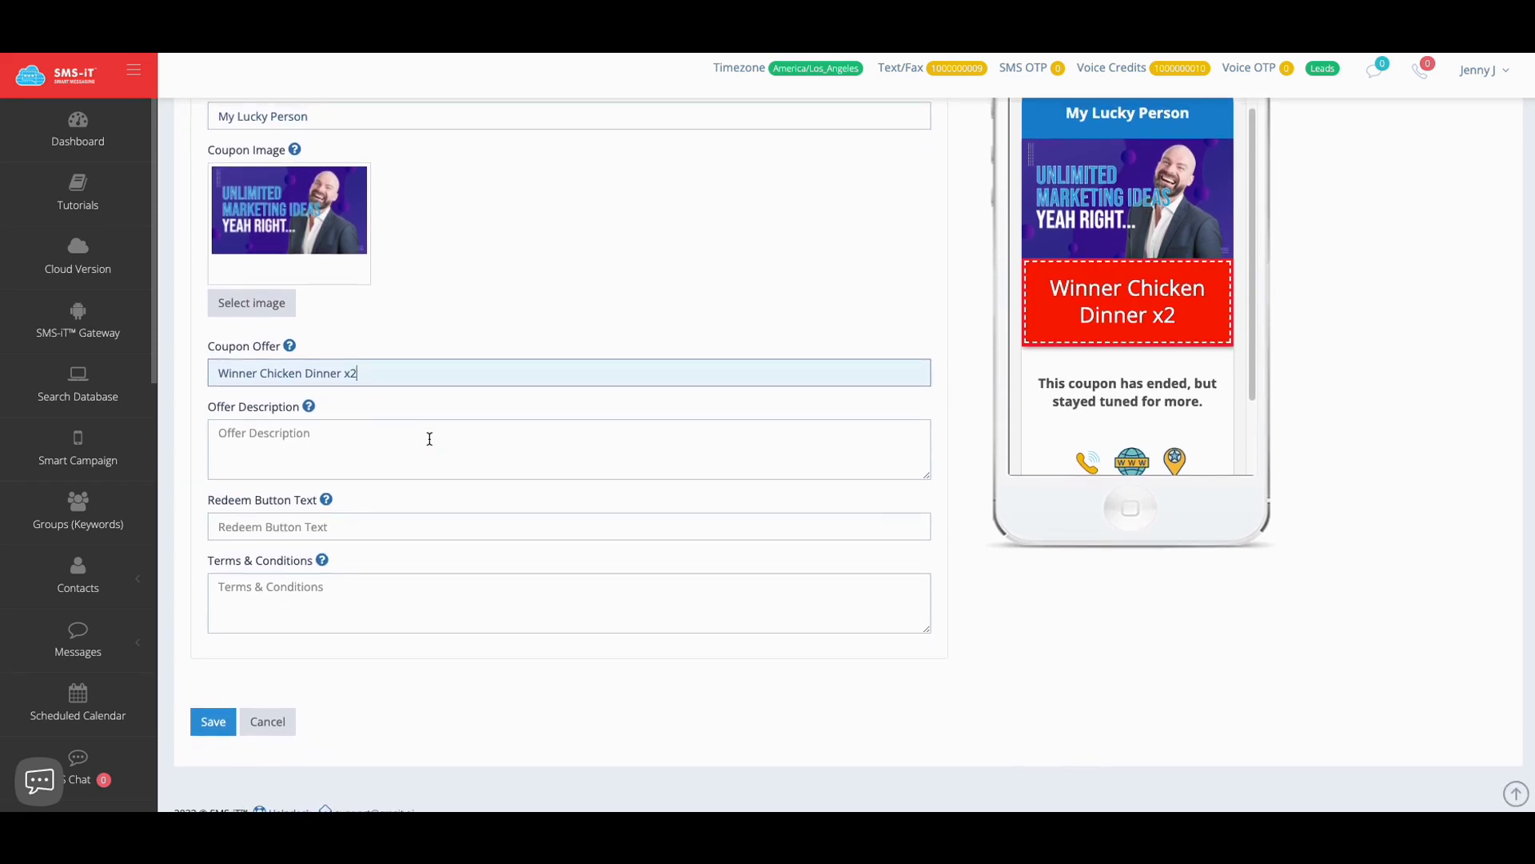
pyautogui.scroll(1, 466, 417)
pyautogui.scroll(3, 465, 414)
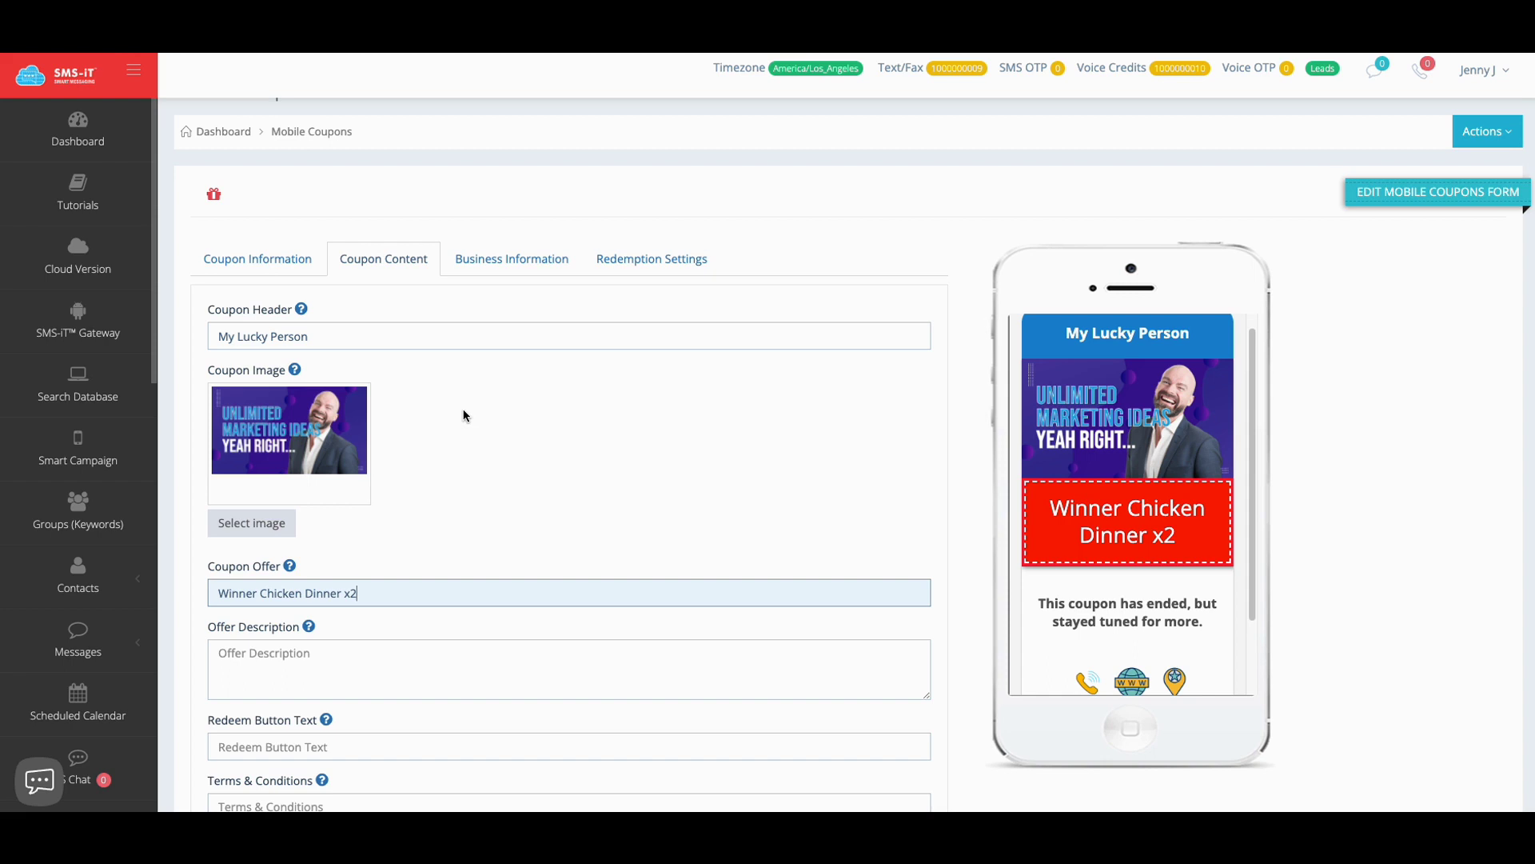
pyautogui.scroll(1, 464, 415)
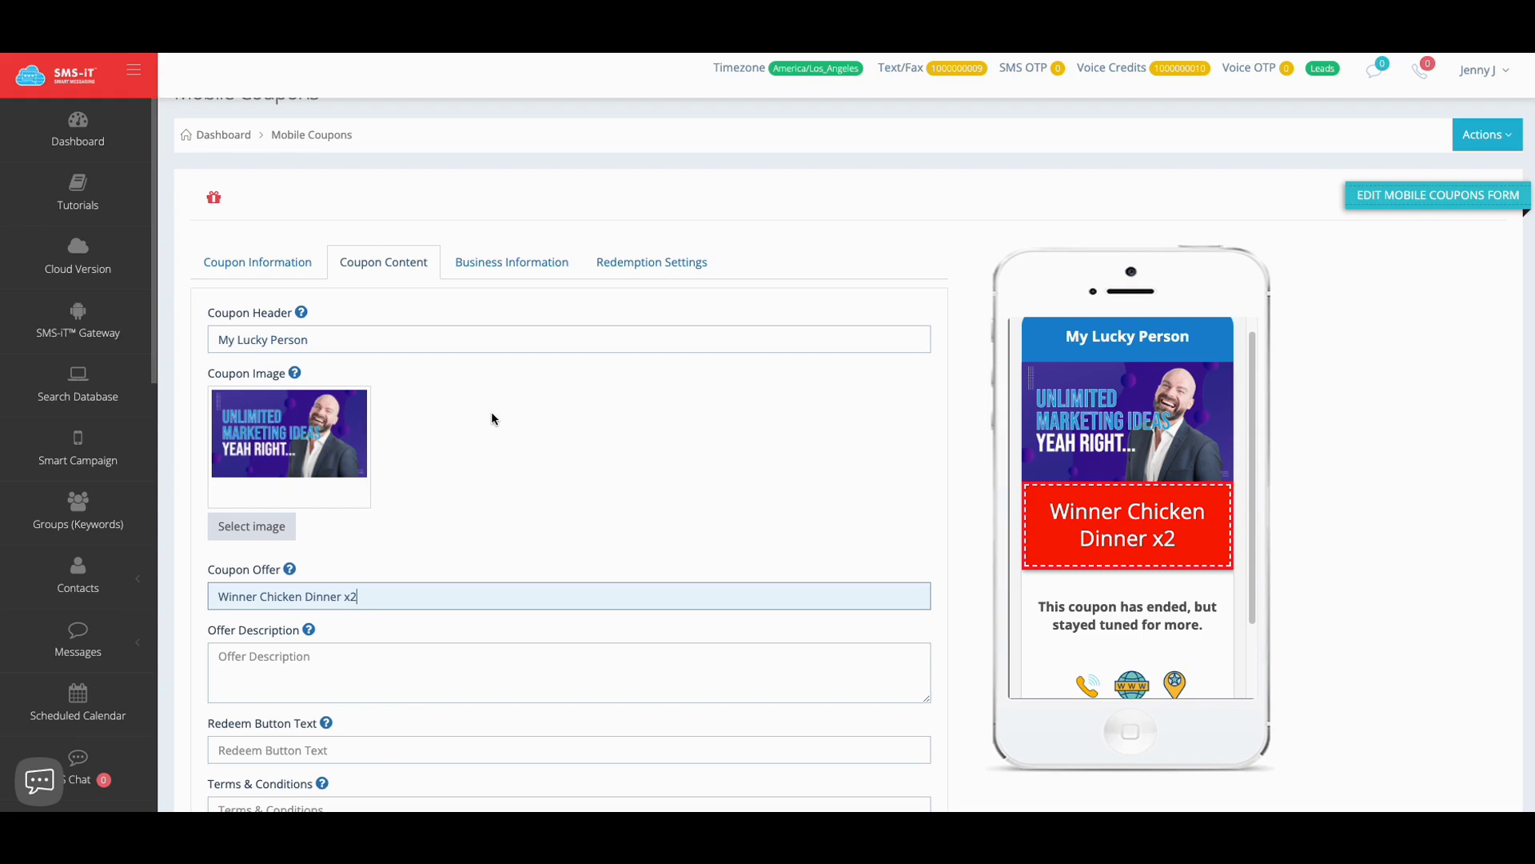
# Examine the phone preview again, from the coupon header and image down to the contact links
pyautogui.scroll(-2, 1124, 422)
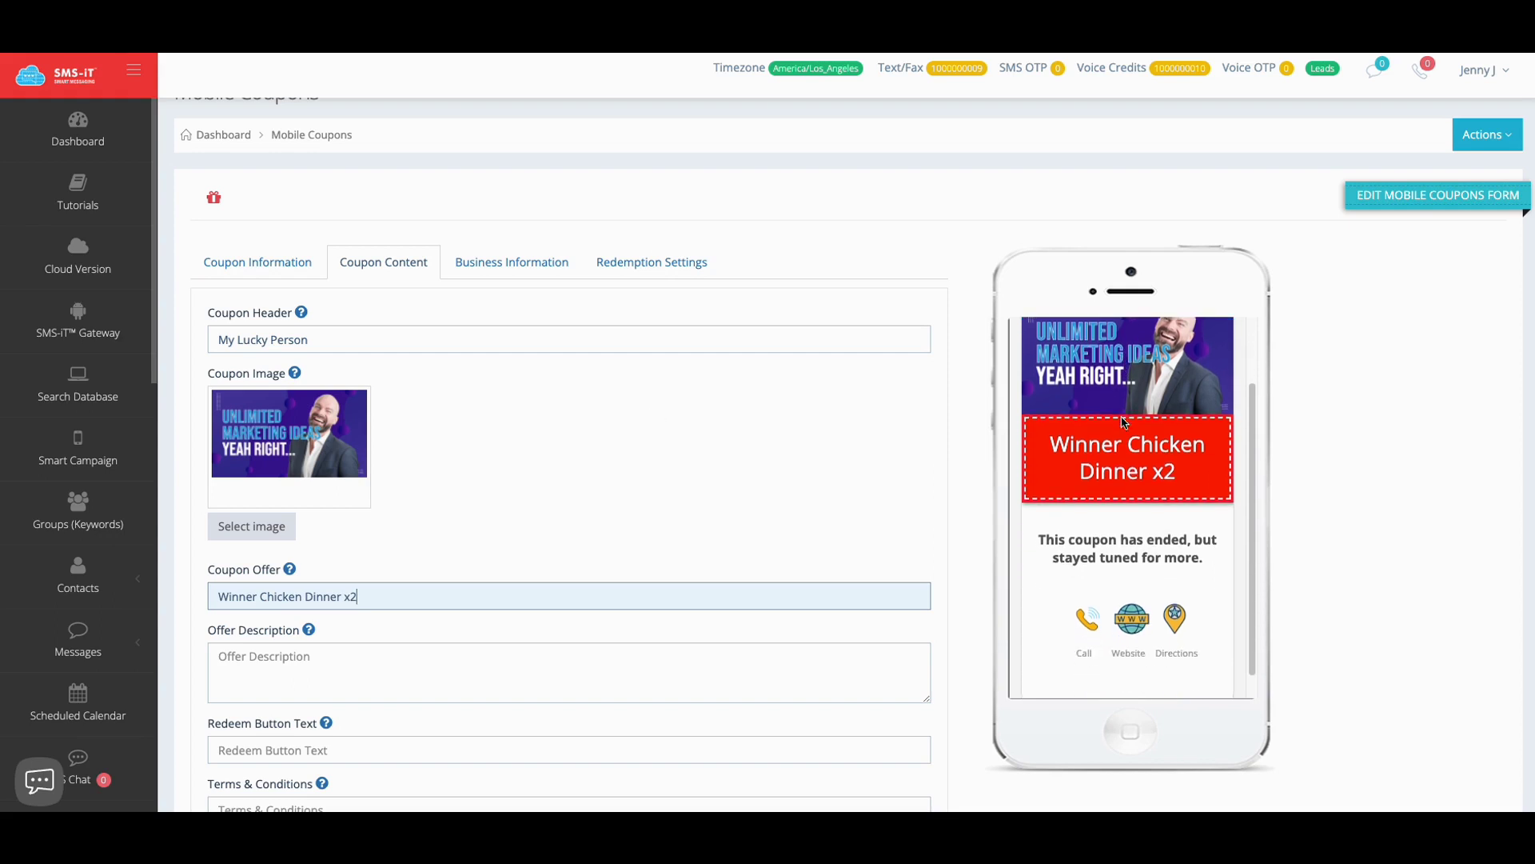
pyautogui.scroll(2, 1124, 421)
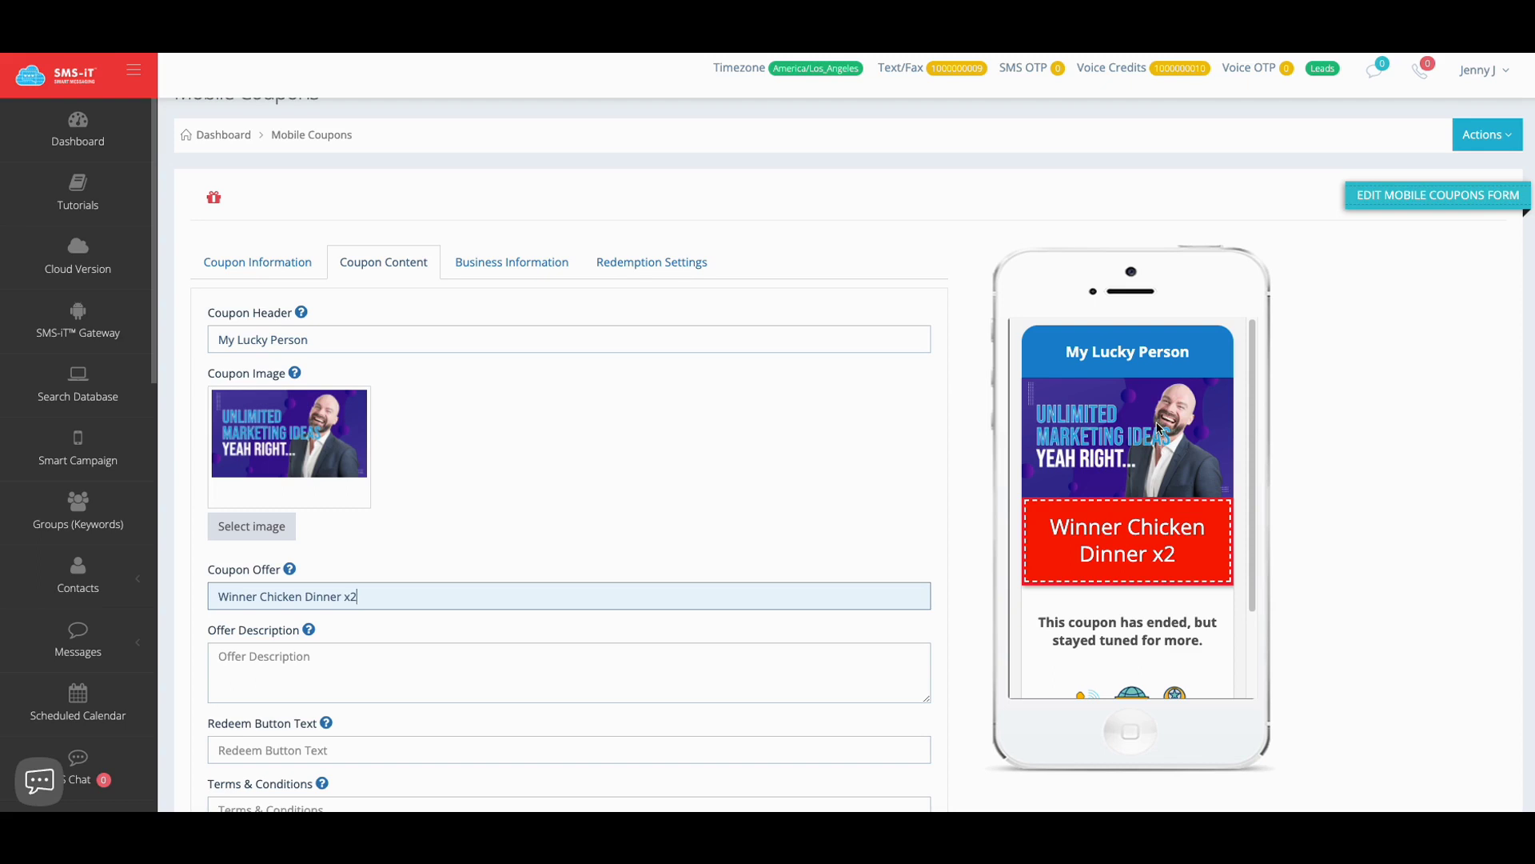
pyautogui.scroll(-2, 1156, 421)
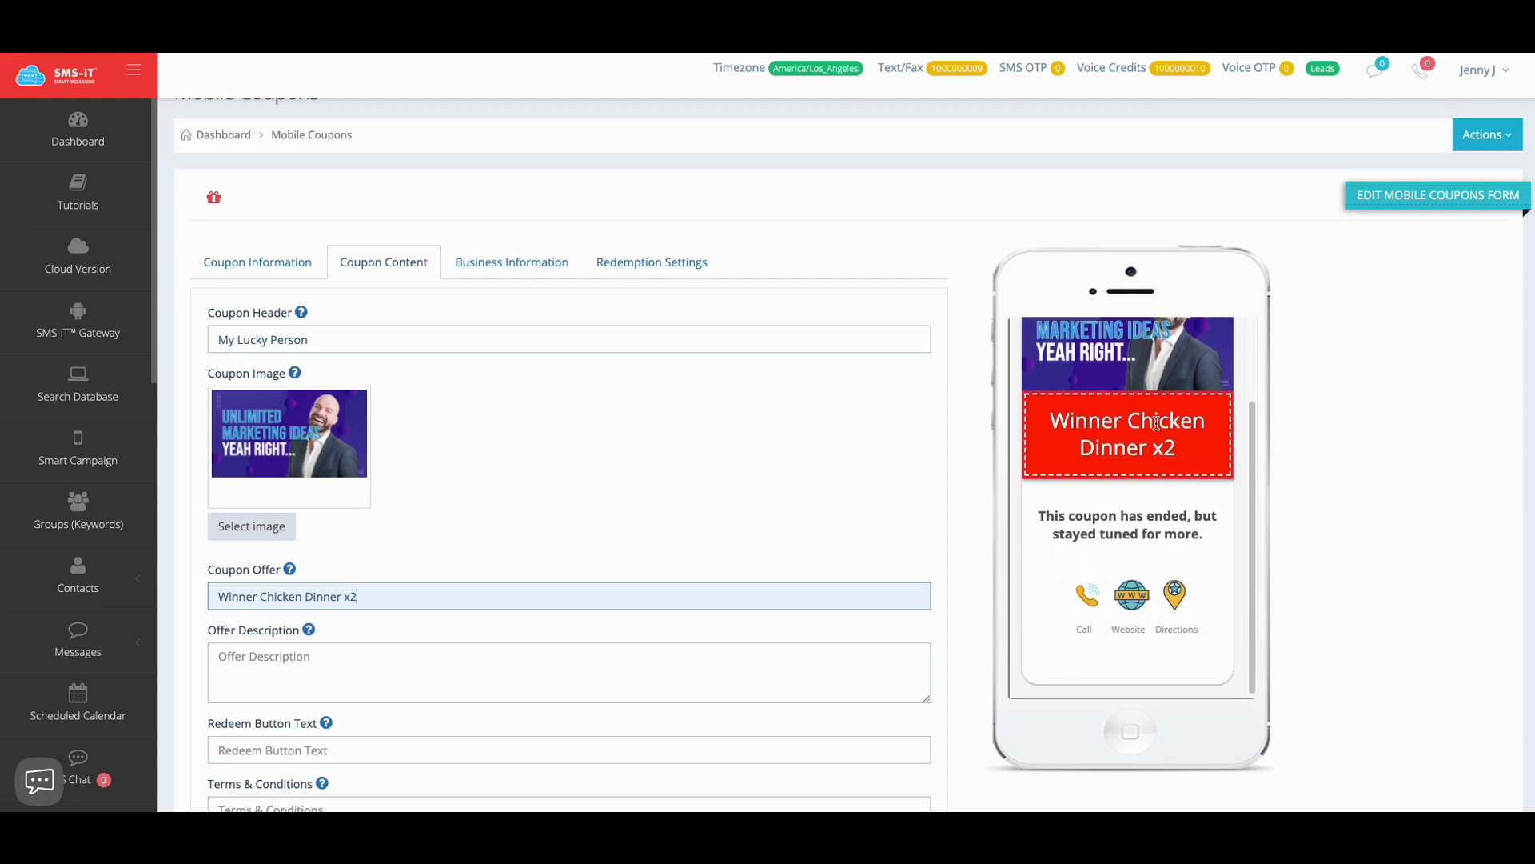
pyautogui.scroll(2, 1156, 427)
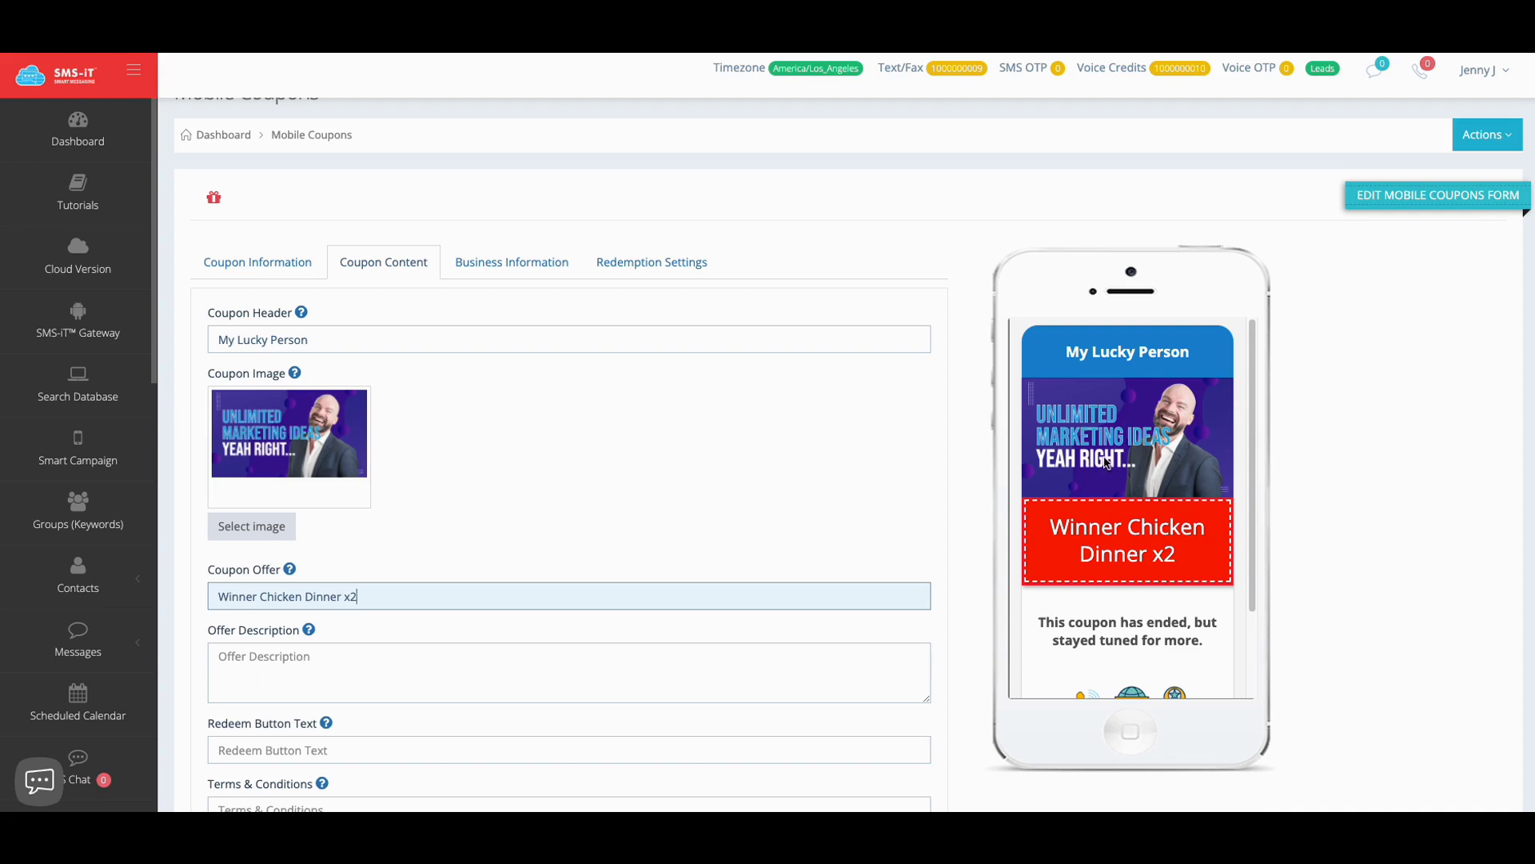
pyautogui.scroll(-2, 1133, 480)
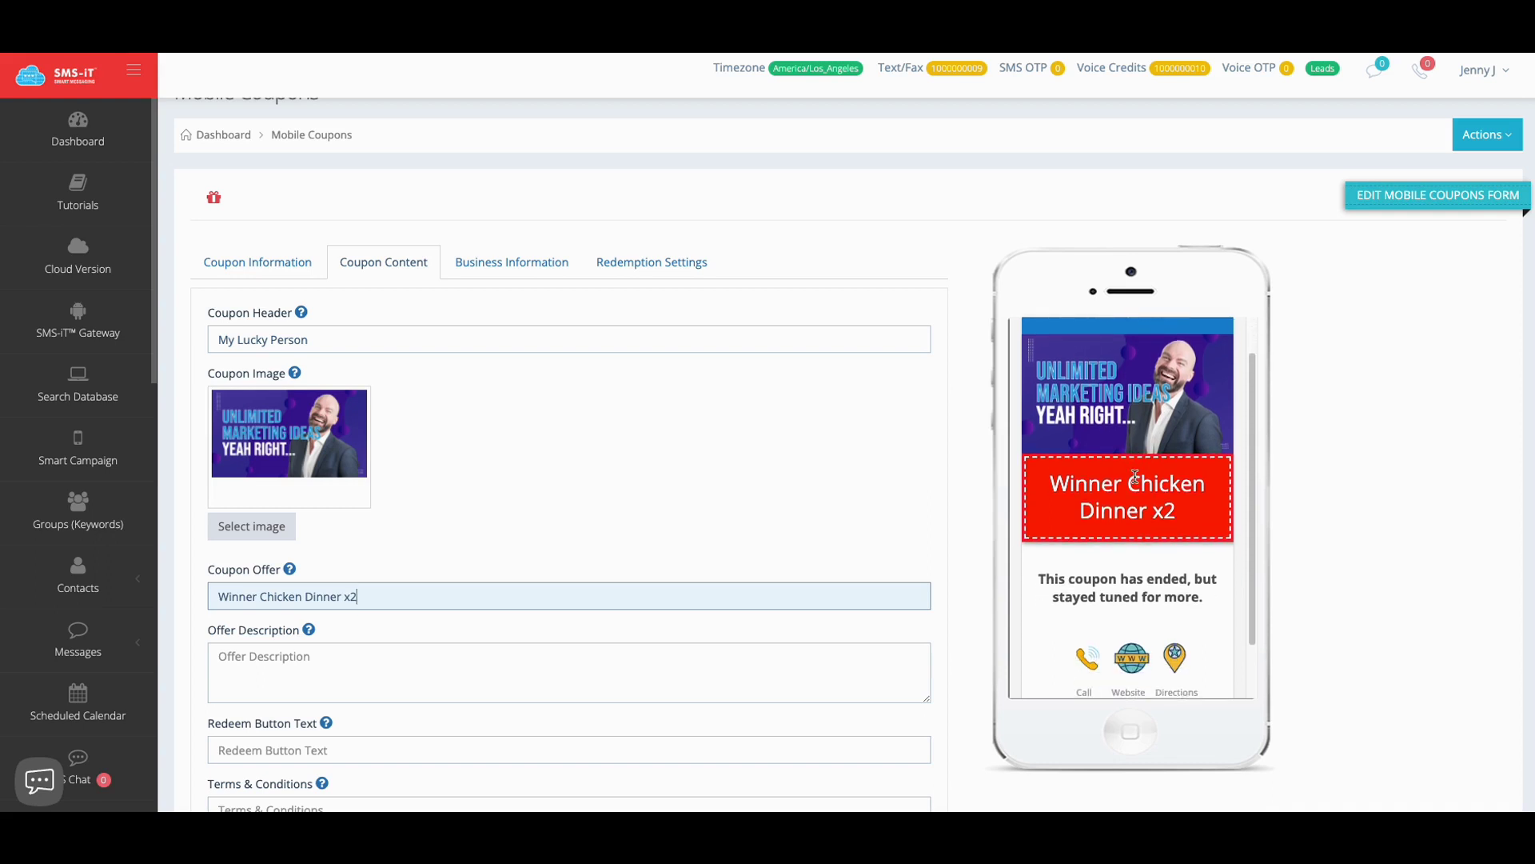
pyautogui.scroll(-2, 1119, 476)
pyautogui.scroll(5, 1040, 466)
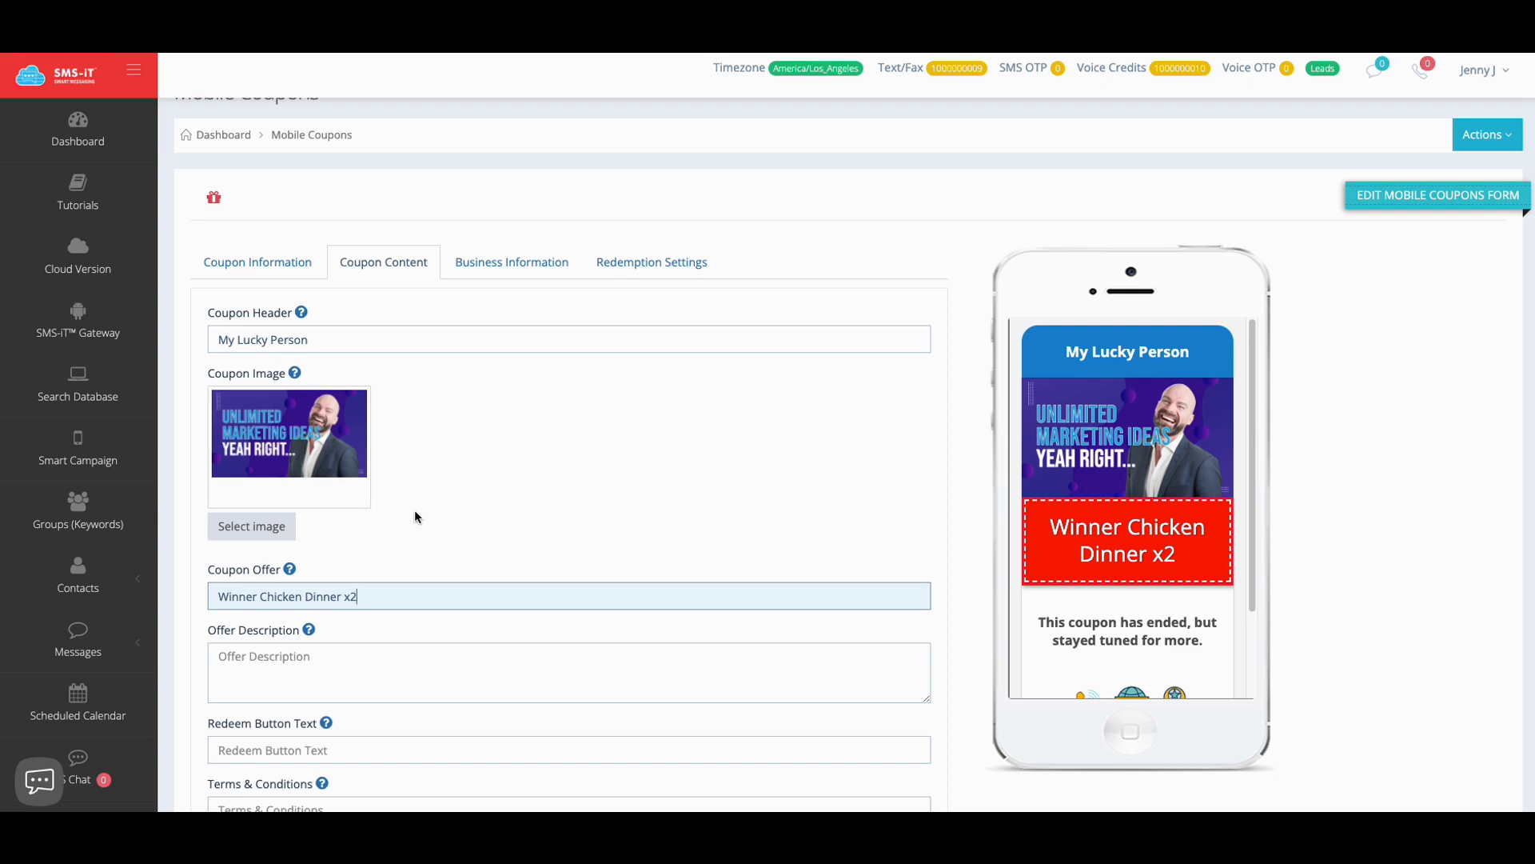
# Open the coupon's business information settings and look at the Call, Website and Directions links in the preview
pyautogui.scroll(1, 396, 412)
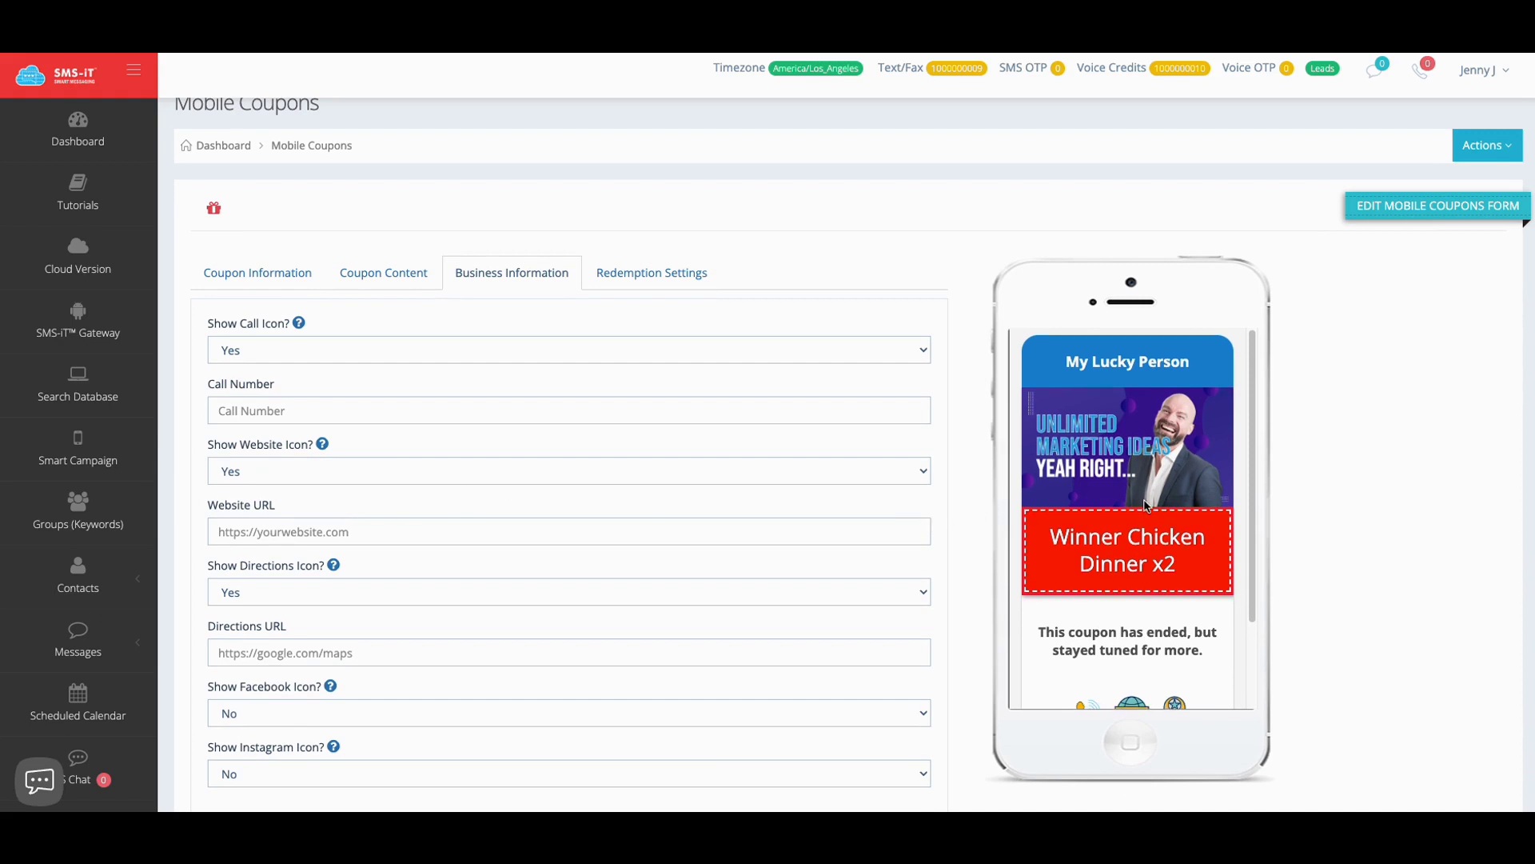
pyautogui.scroll(-3, 1145, 505)
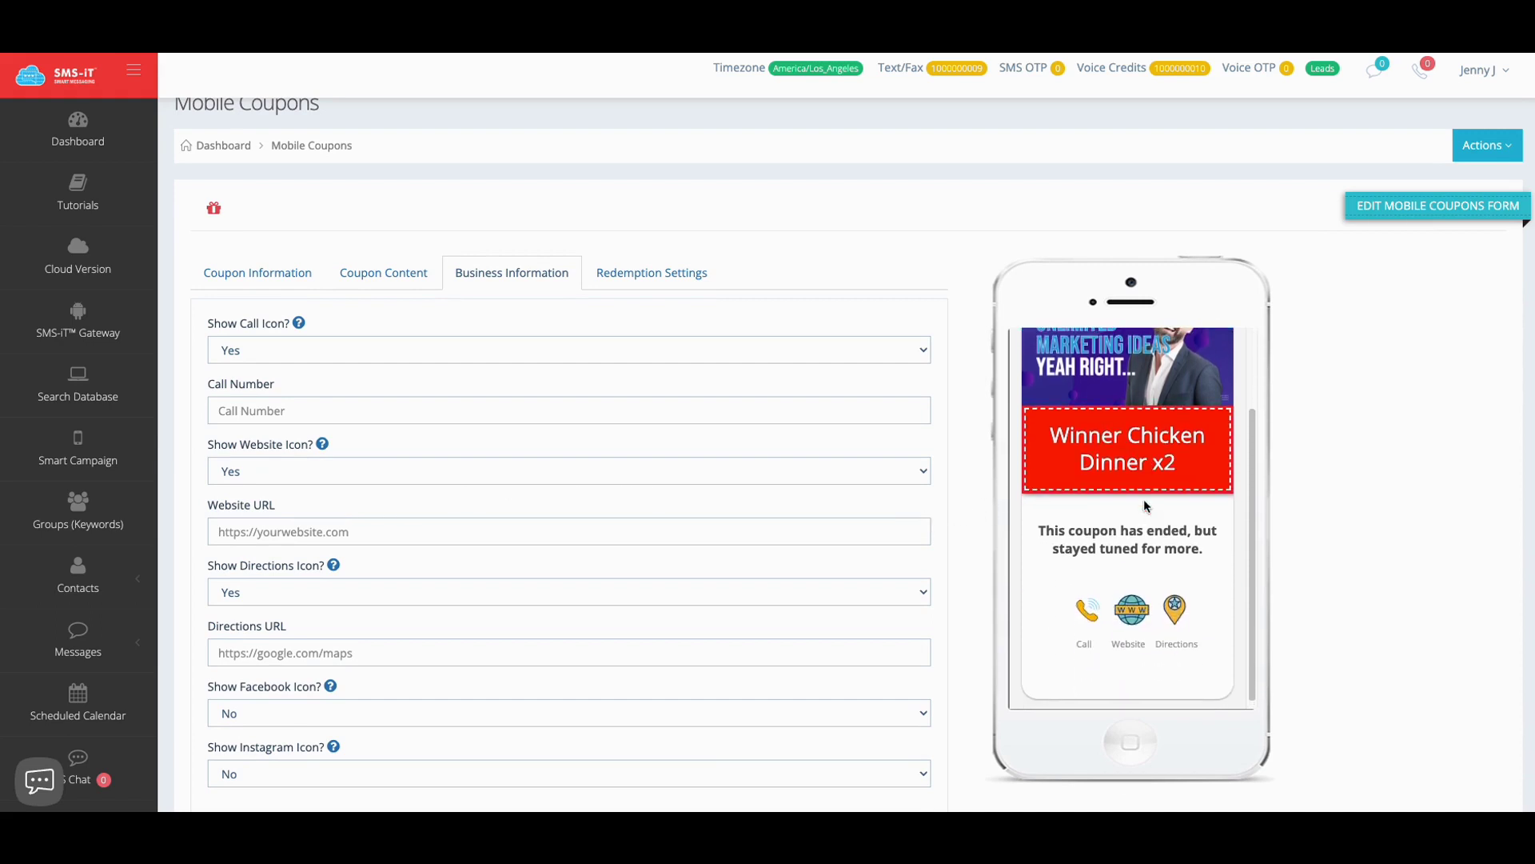
pyautogui.scroll(1, 375, 472)
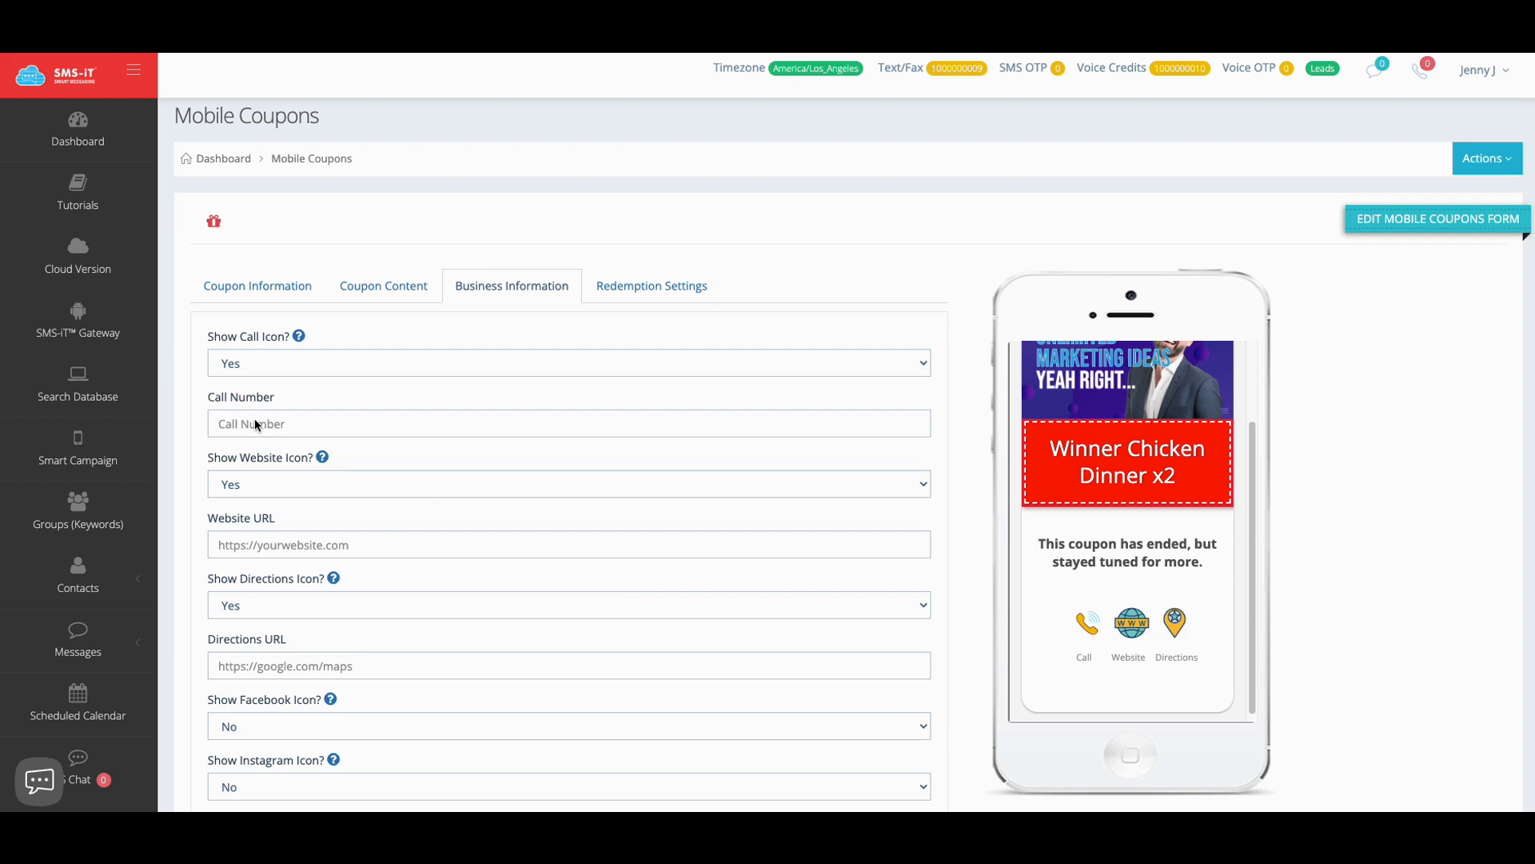
# Try hiding the website icon by setting it to No, and set it back to Yes
pyautogui.click(251, 485)
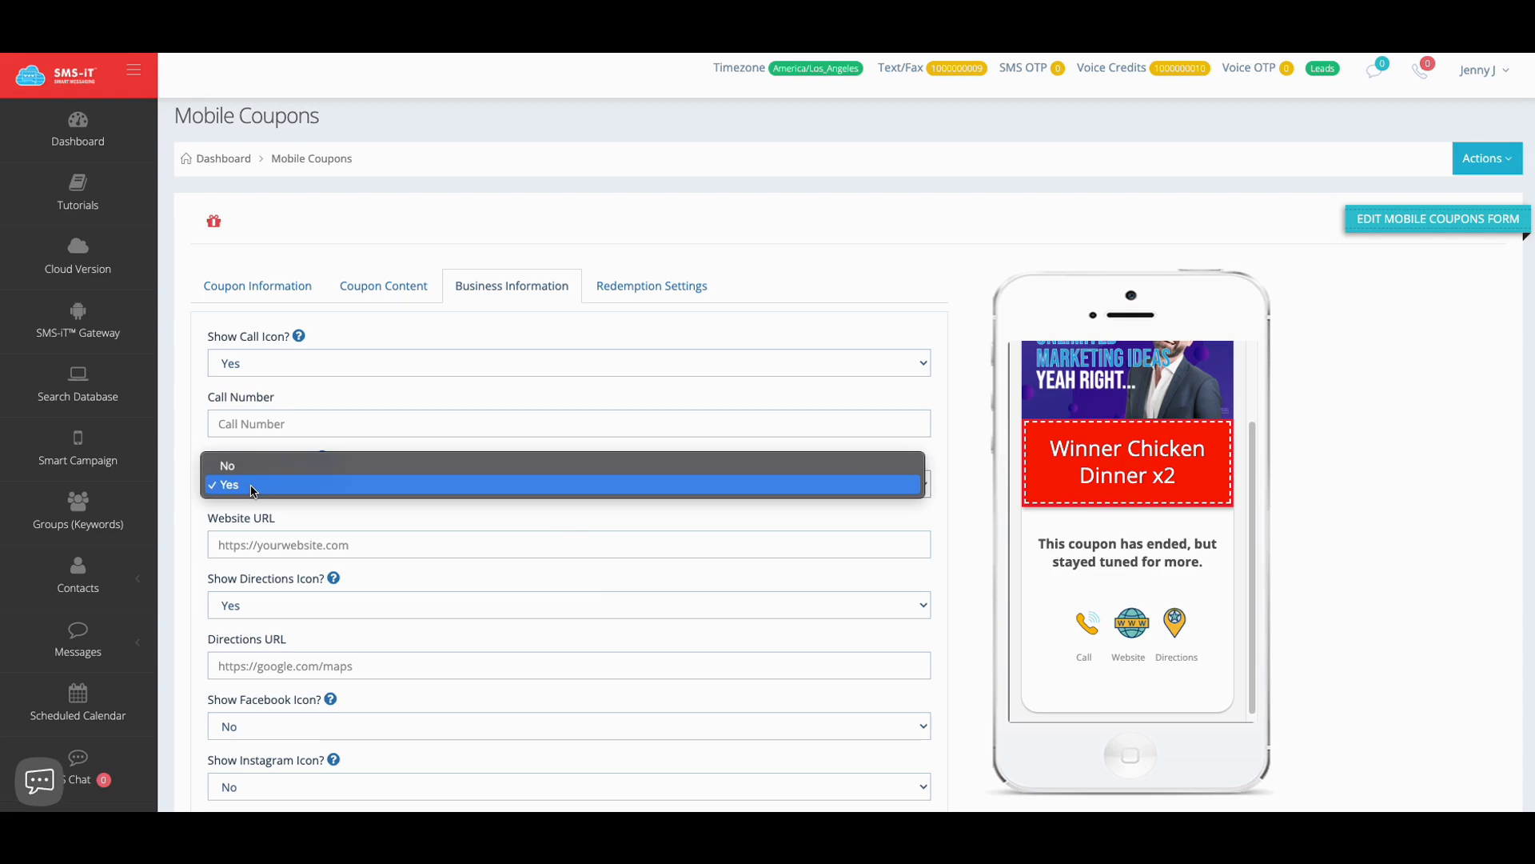
pyautogui.click(254, 464)
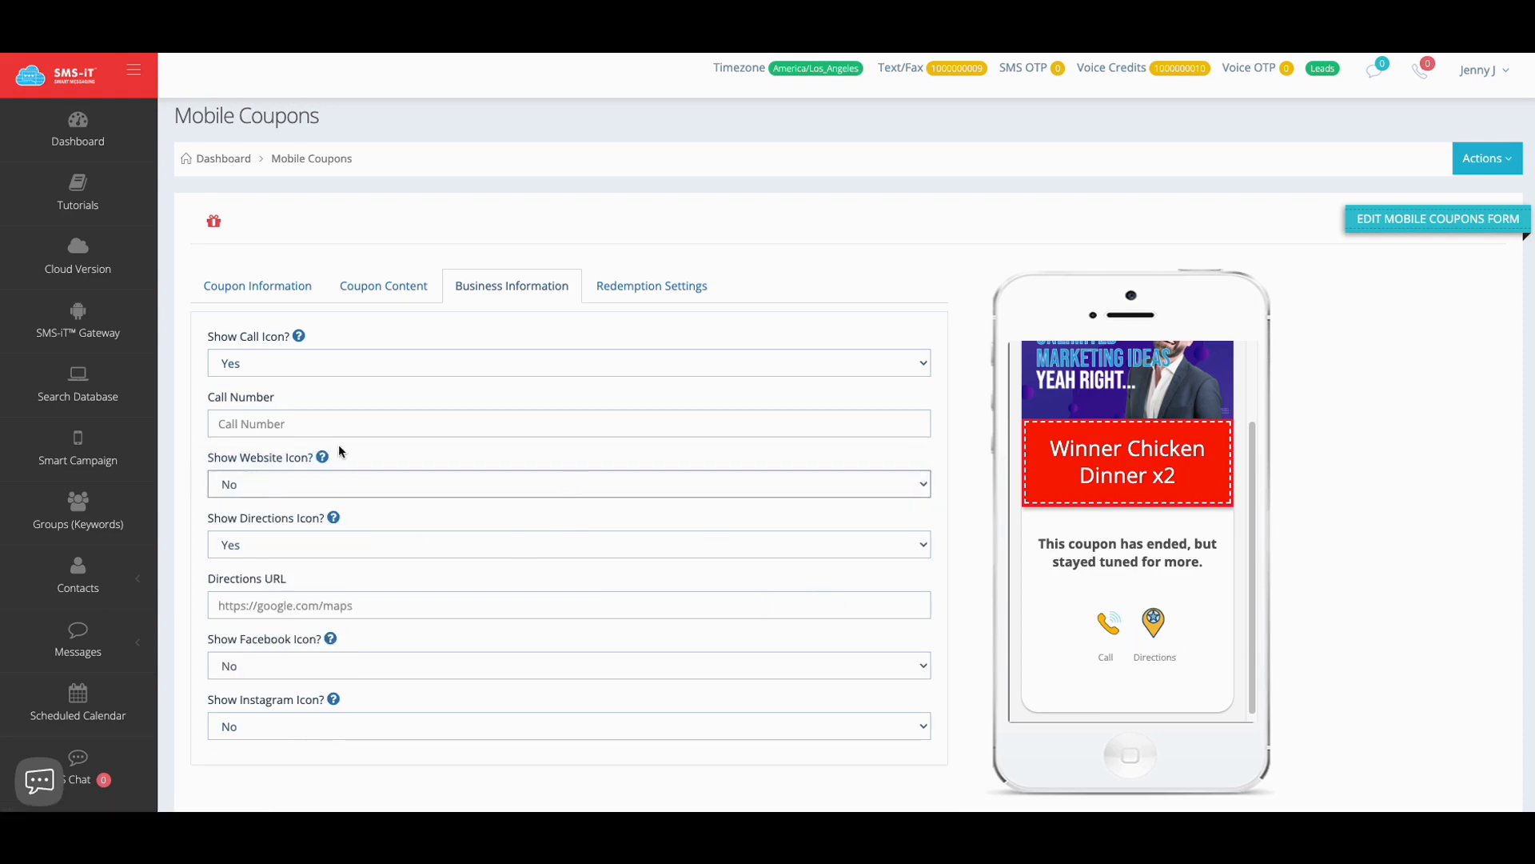
pyautogui.click(371, 488)
pyautogui.click(365, 506)
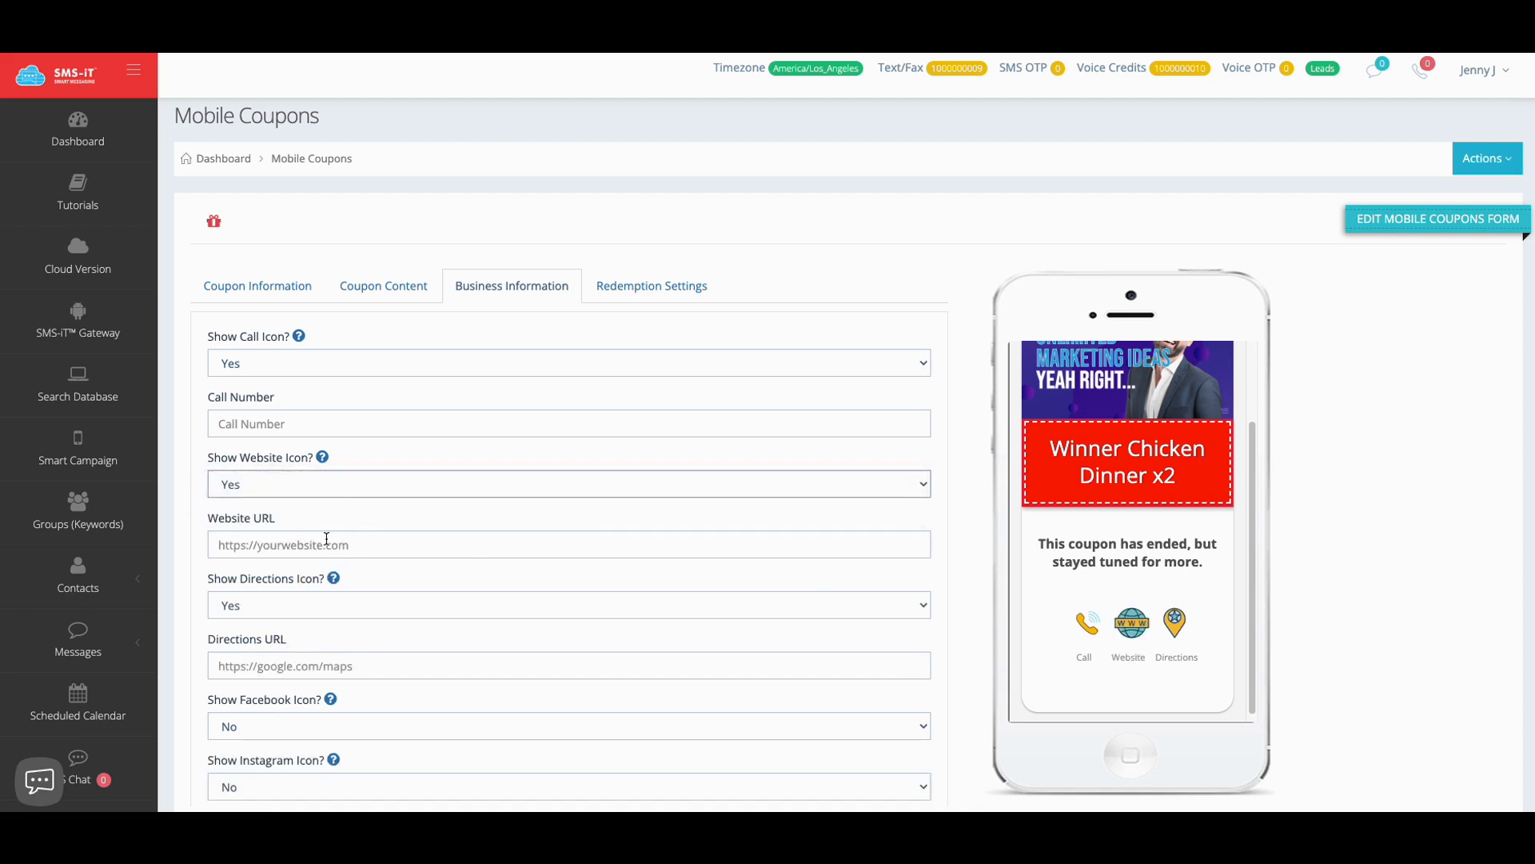
# Try hiding the directions icon by setting it to No, and set it back to Yes
pyautogui.click(280, 604)
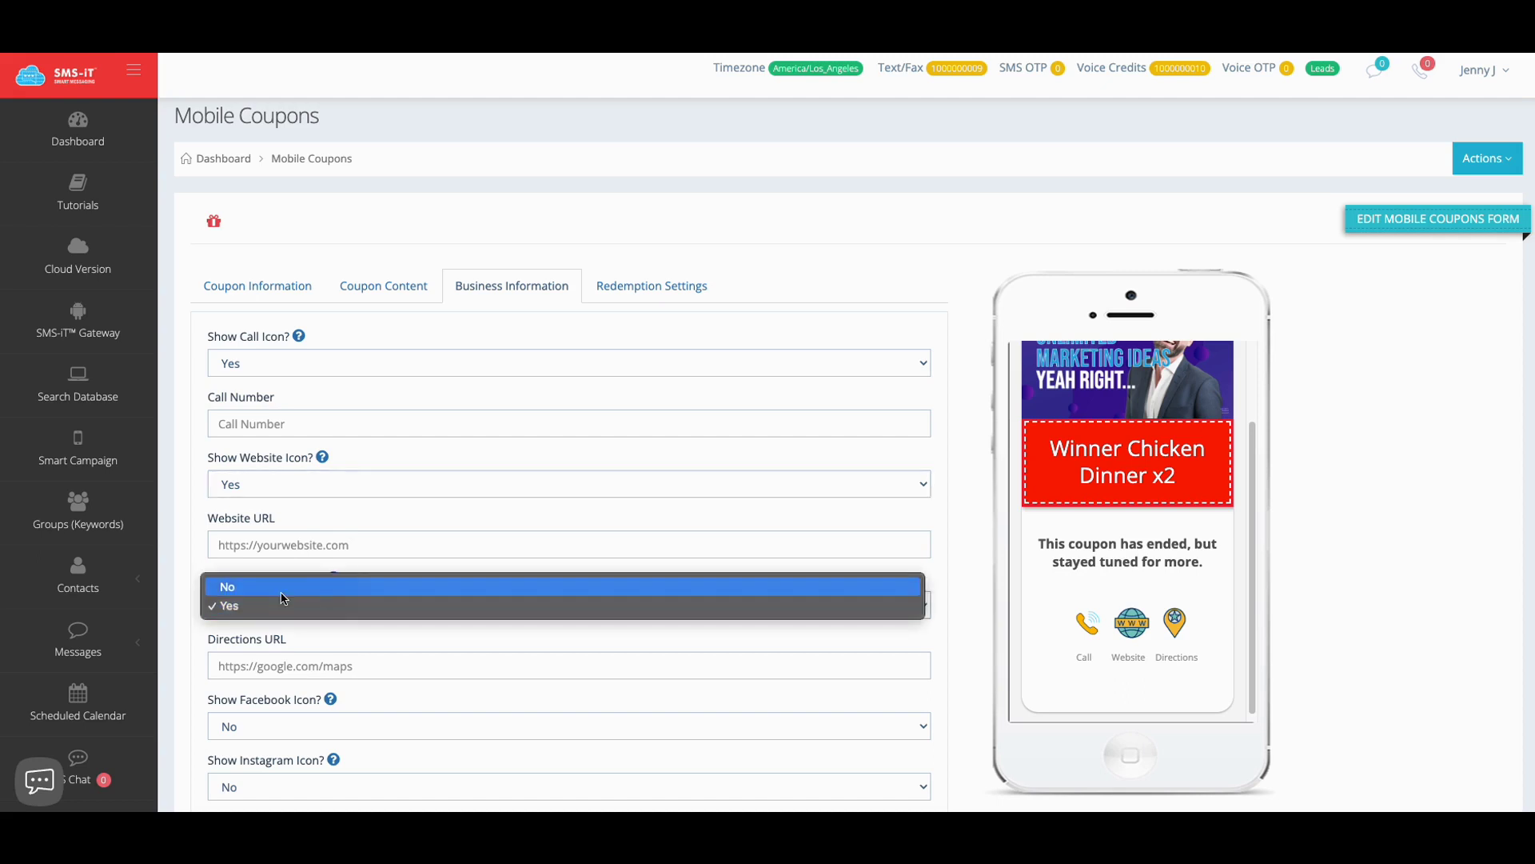
pyautogui.click(280, 587)
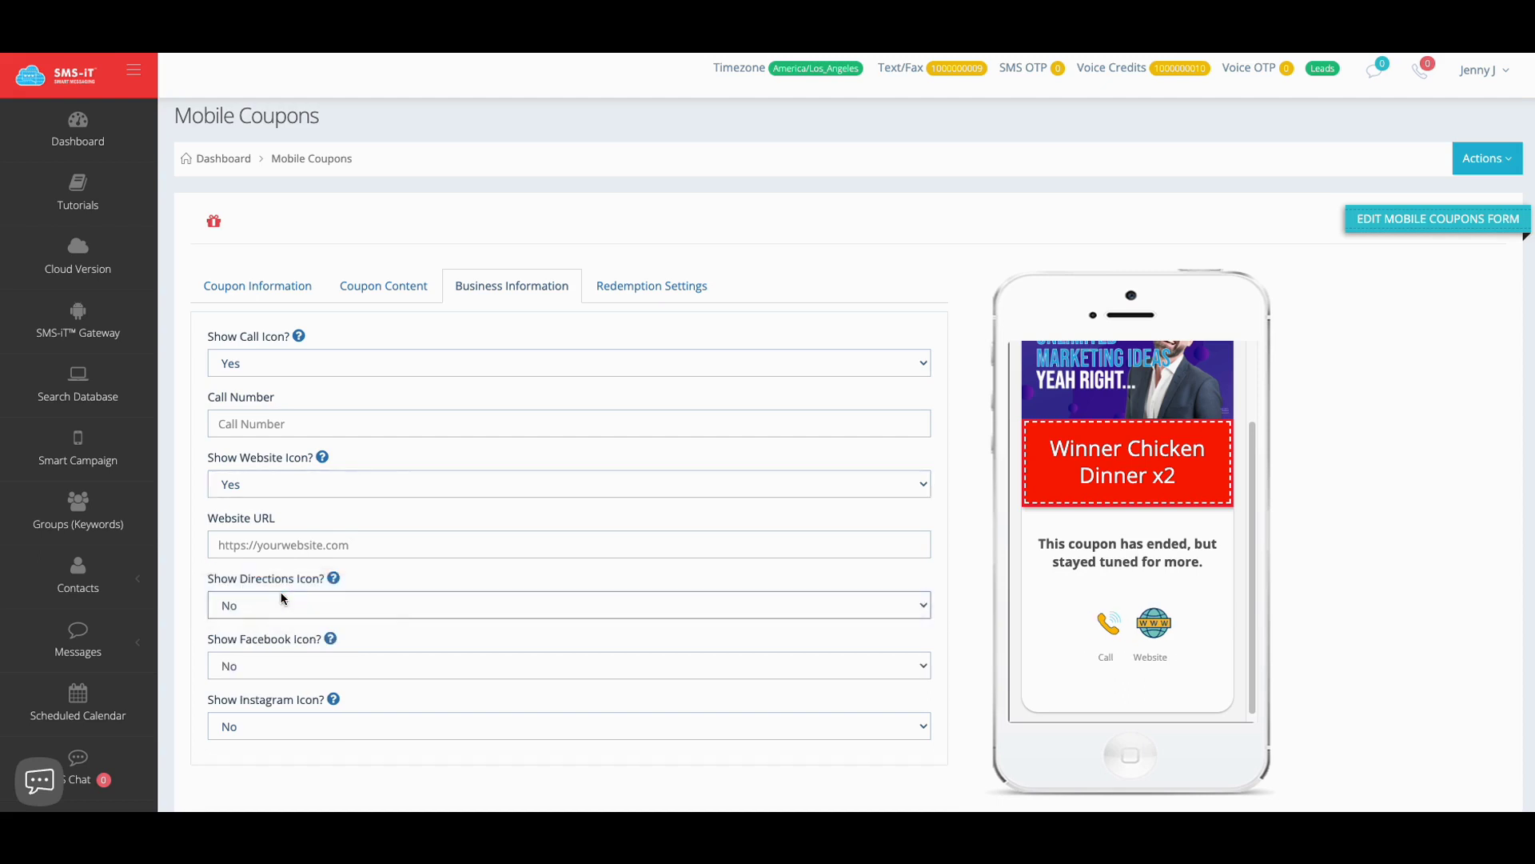
pyautogui.click(345, 609)
pyautogui.click(335, 621)
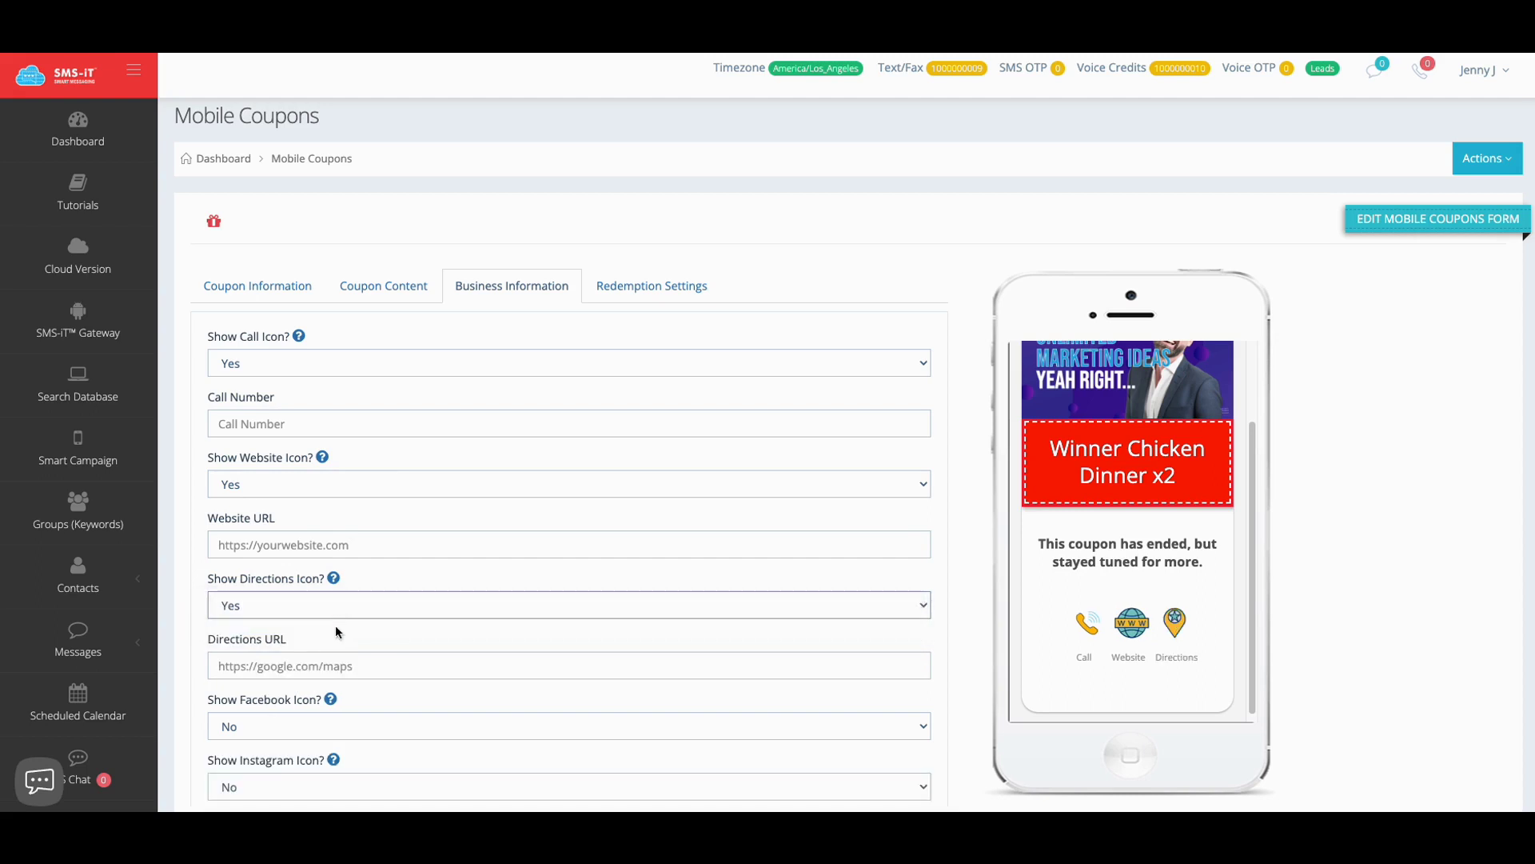
# Show the Facebook and Instagram icons on the coupon by setting both options to Yes, and view them in the phone preview
pyautogui.scroll(-1, 327, 652)
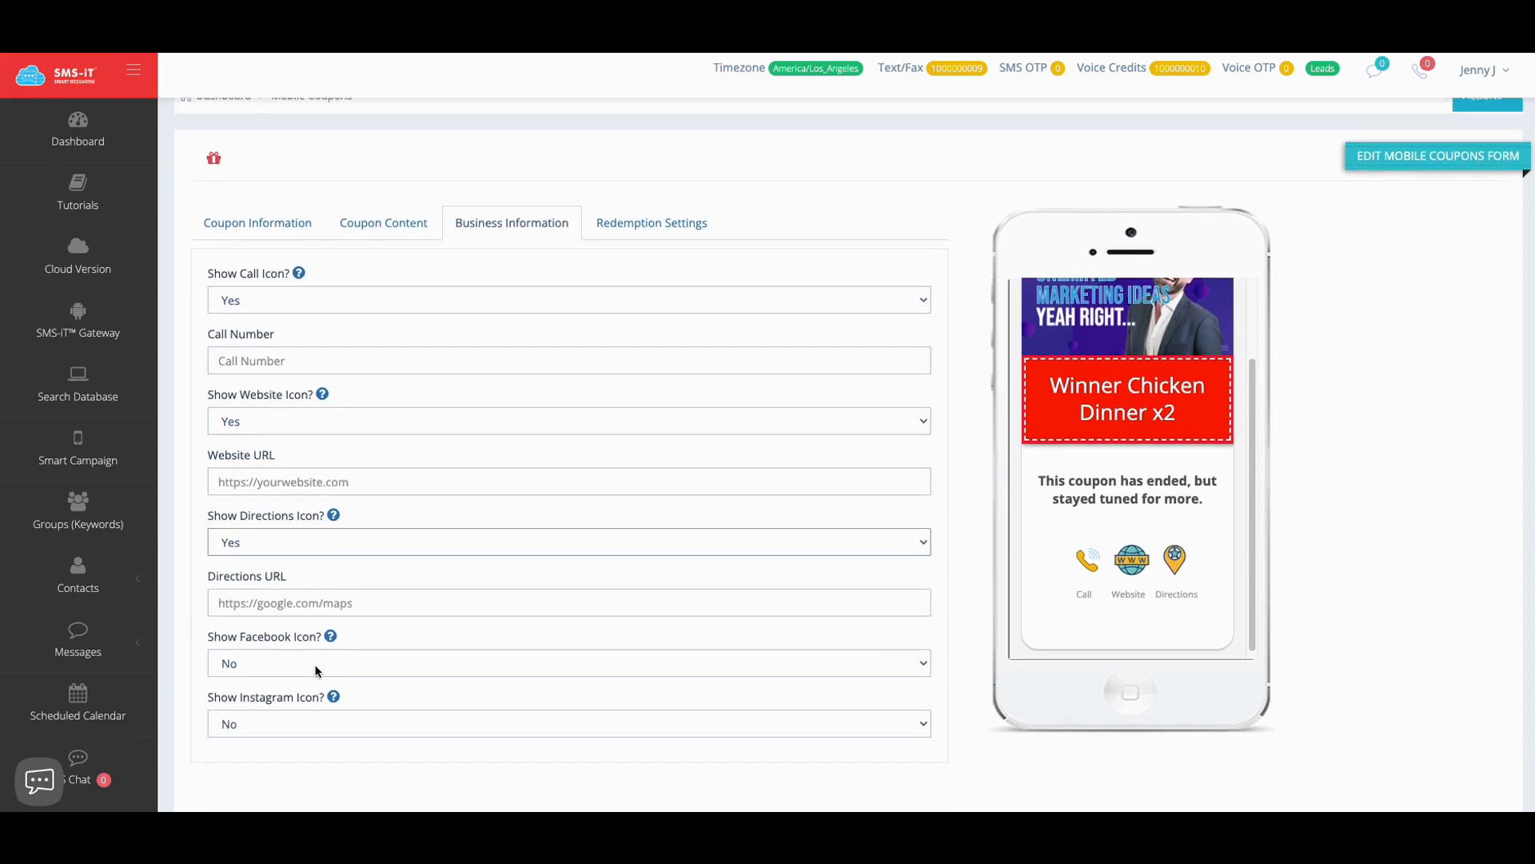
pyautogui.click(314, 664)
pyautogui.click(315, 678)
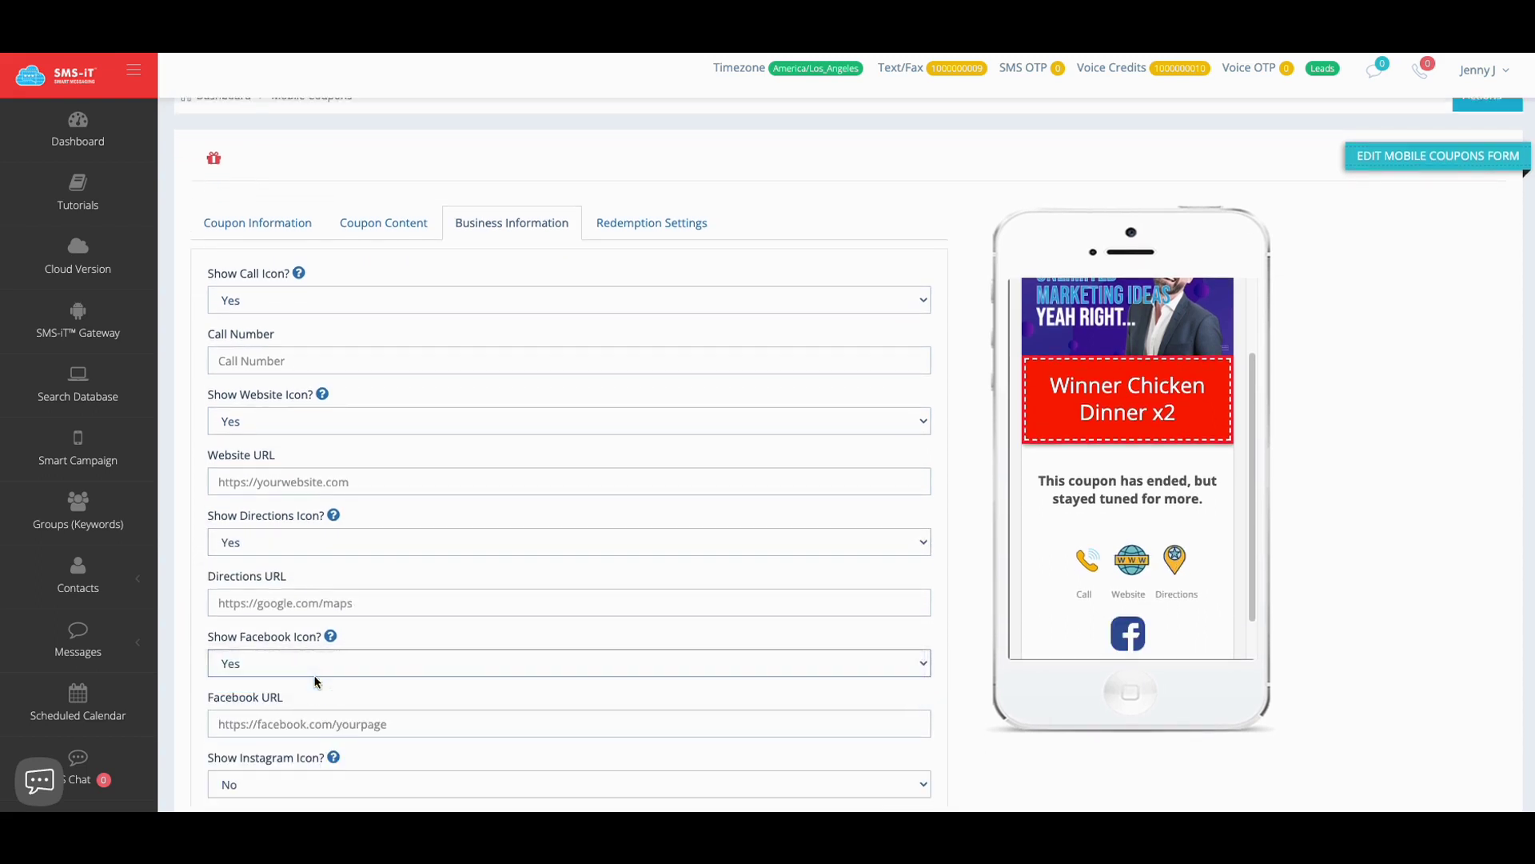
pyautogui.scroll(-1, 381, 673)
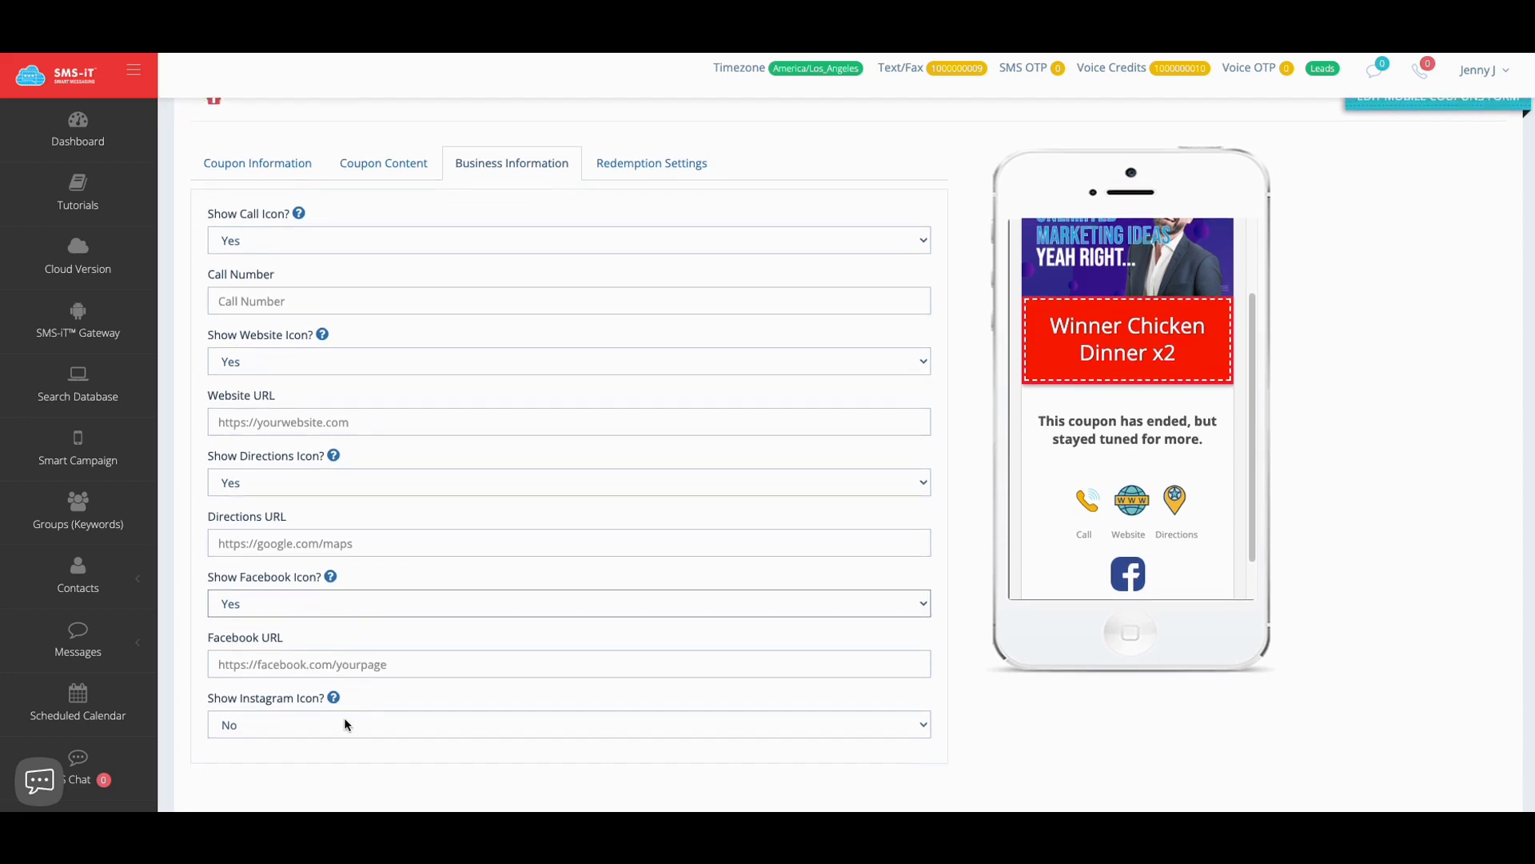
pyautogui.click(340, 724)
pyautogui.click(326, 741)
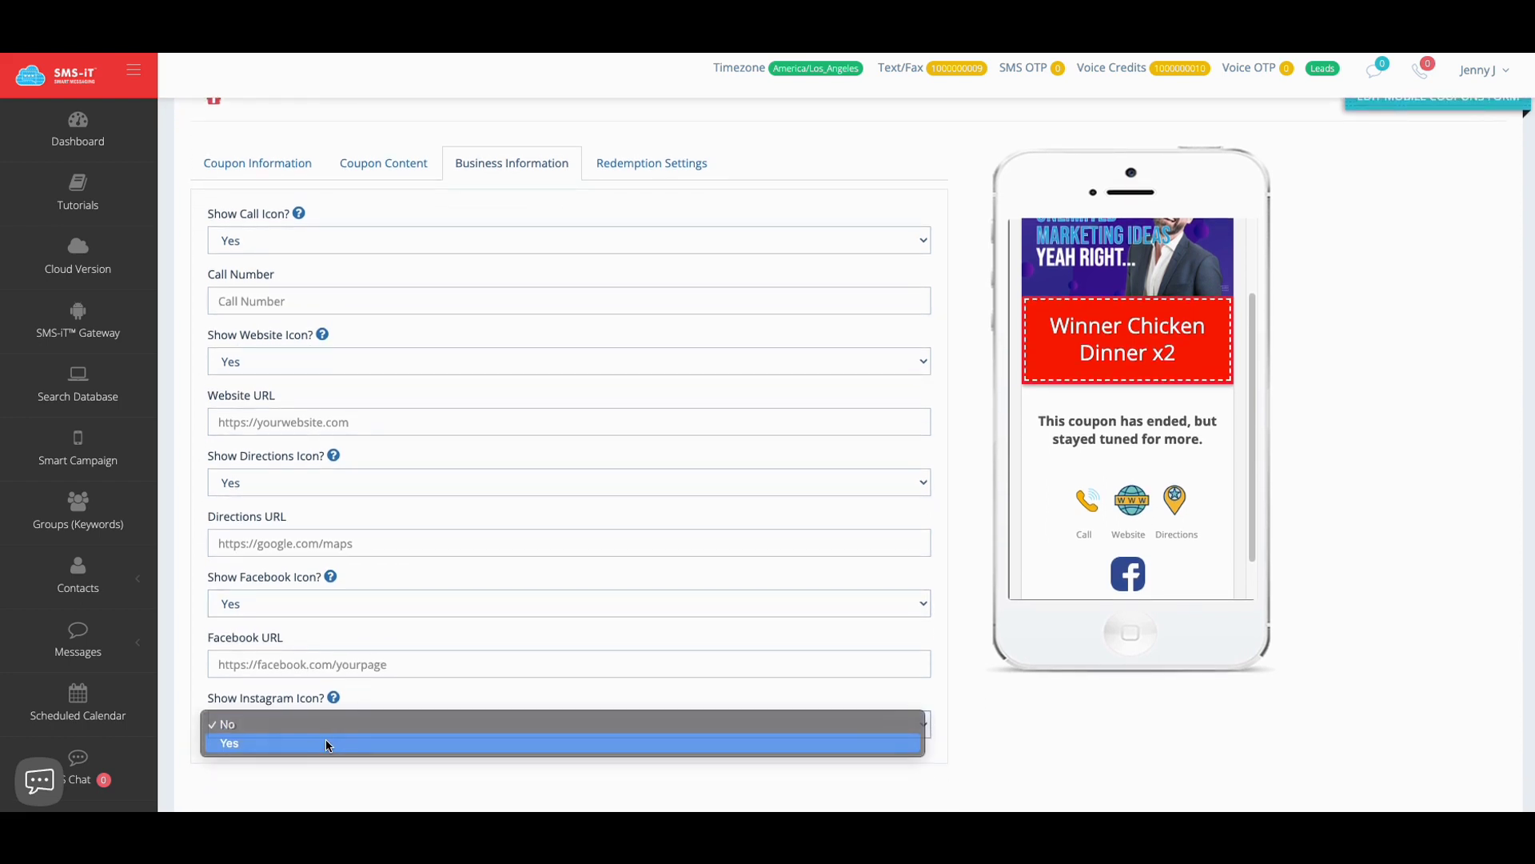
pyautogui.scroll(-3, 1104, 572)
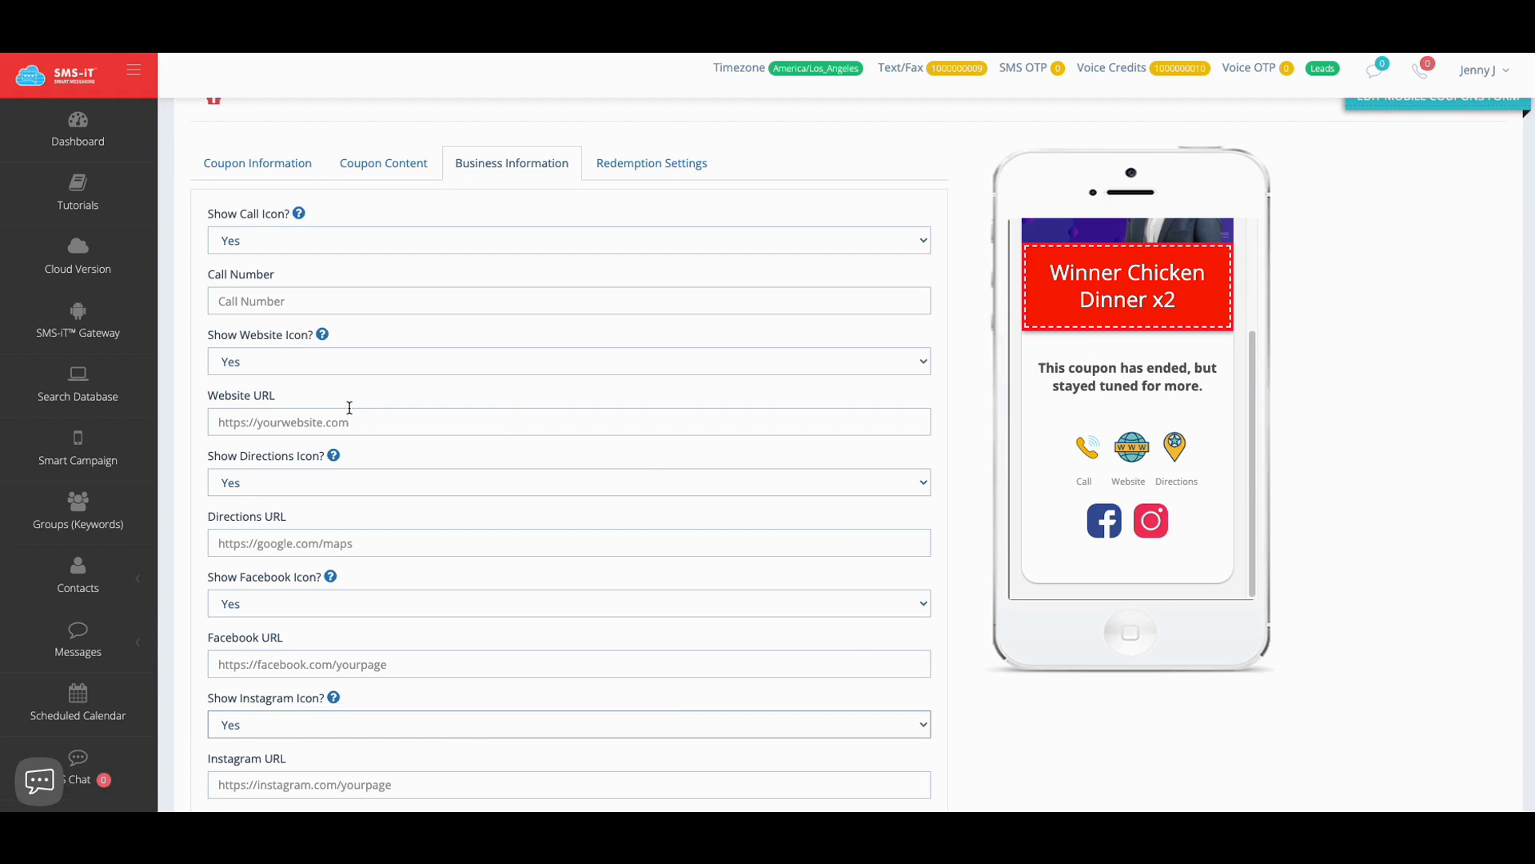
pyautogui.scroll(-1, 397, 457)
# Open the coupon's redemption settings and look at the redemption type and redemption code options
pyautogui.scroll(3, 395, 457)
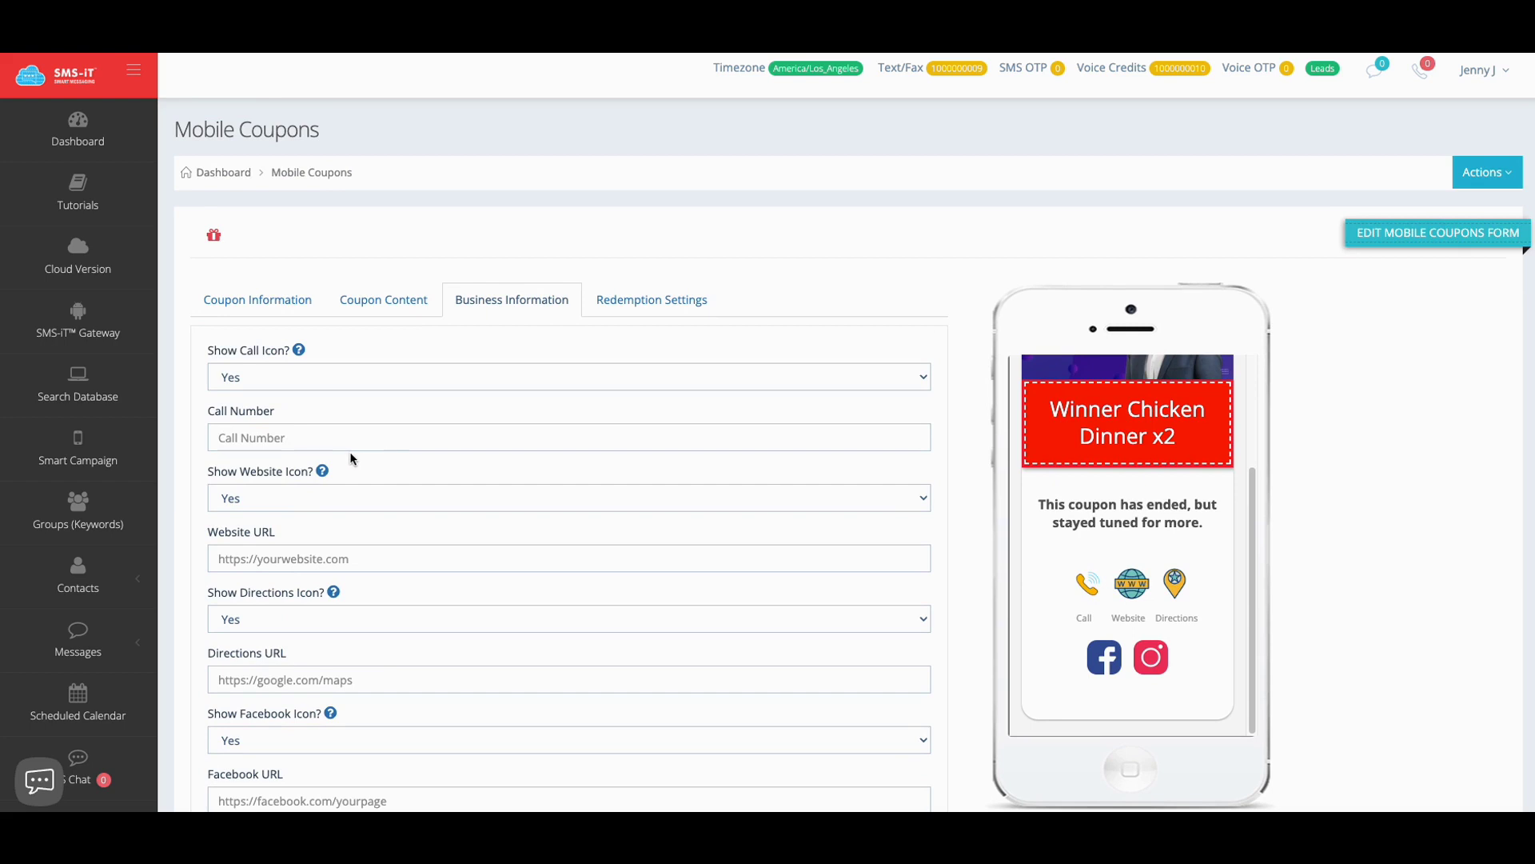
pyautogui.click(622, 300)
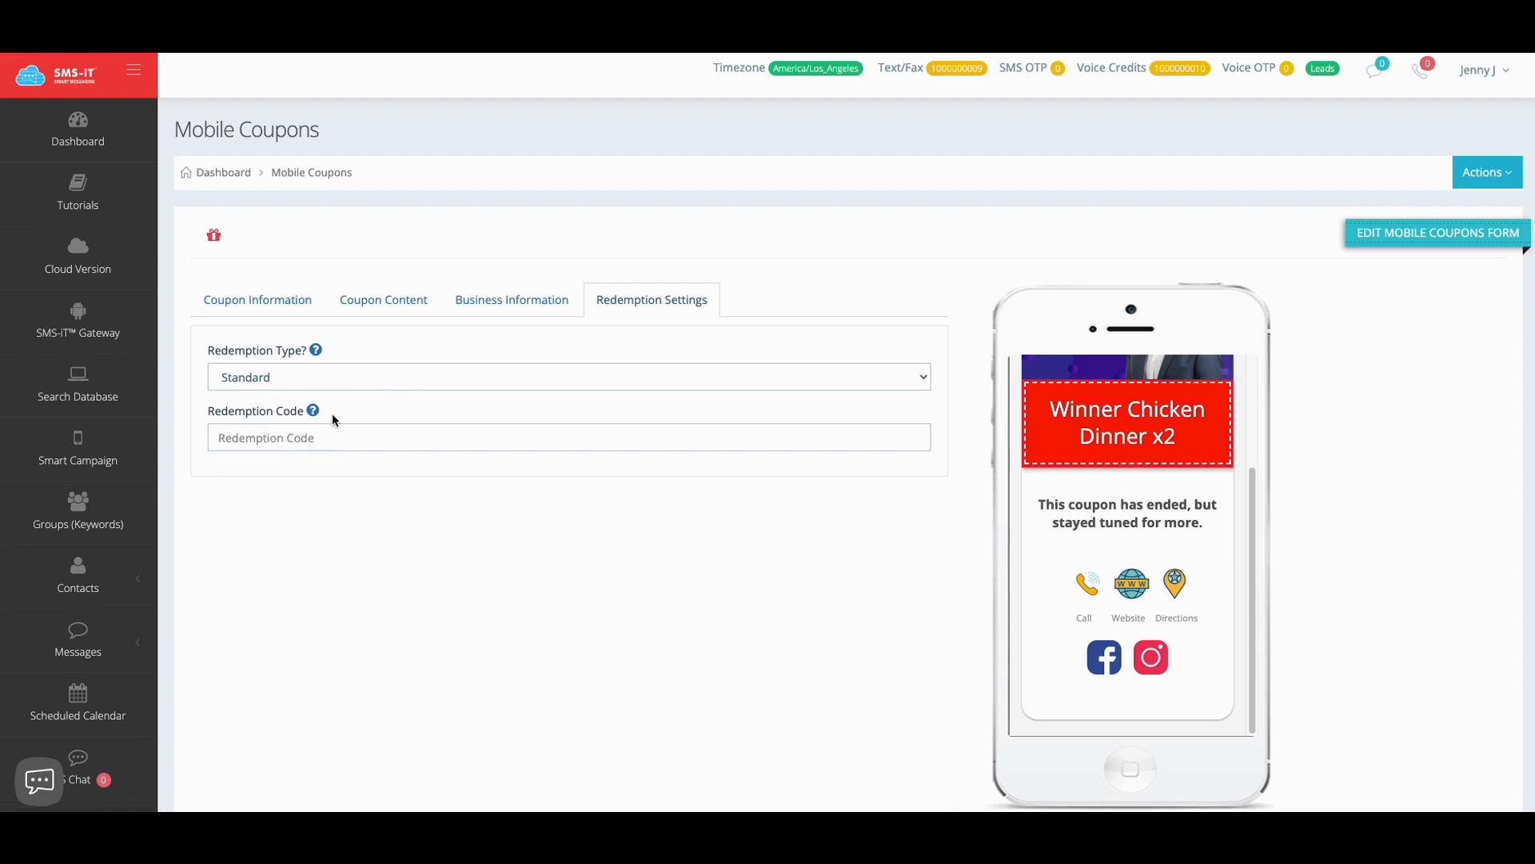
pyautogui.moveTo(317, 356)
pyautogui.scroll(3, 1148, 481)
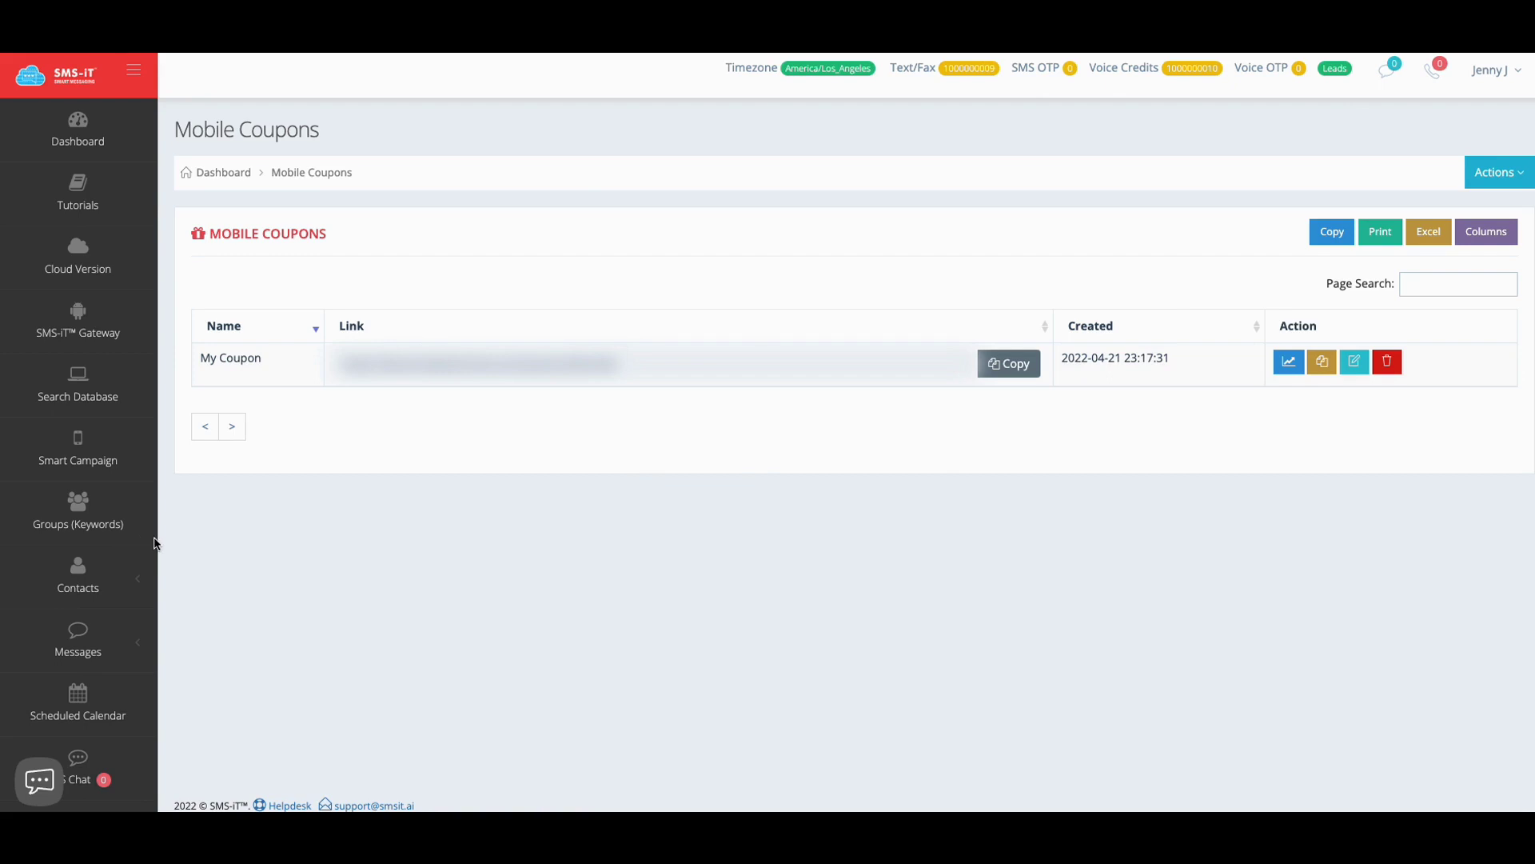
# Open the My Competition contest for editing and review its keyword, group, dates, maximum entries and auto reply message
pyautogui.scroll(-10, 120, 542)
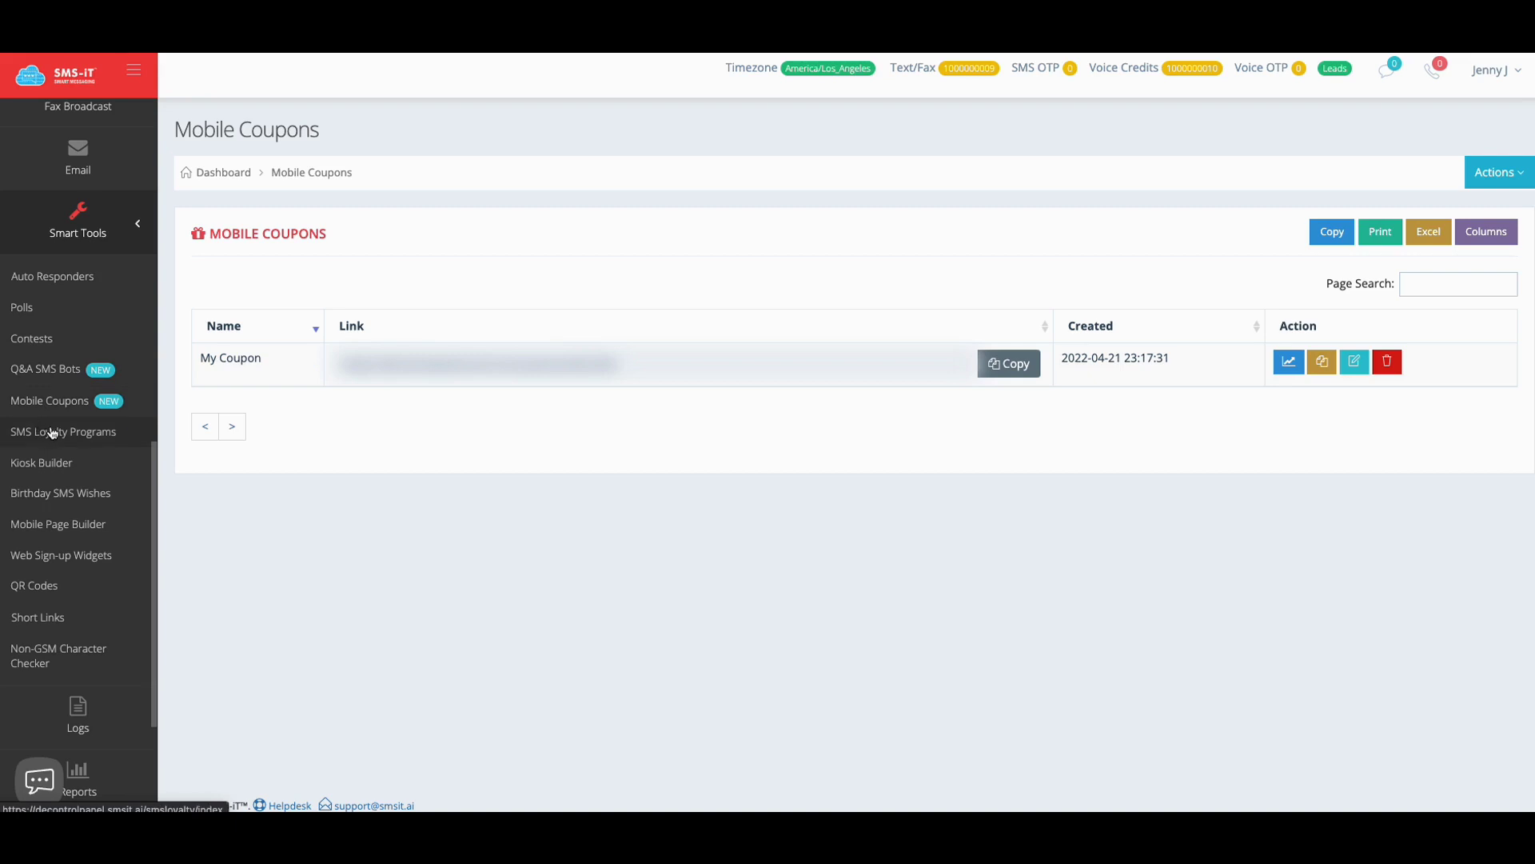
pyautogui.click(43, 339)
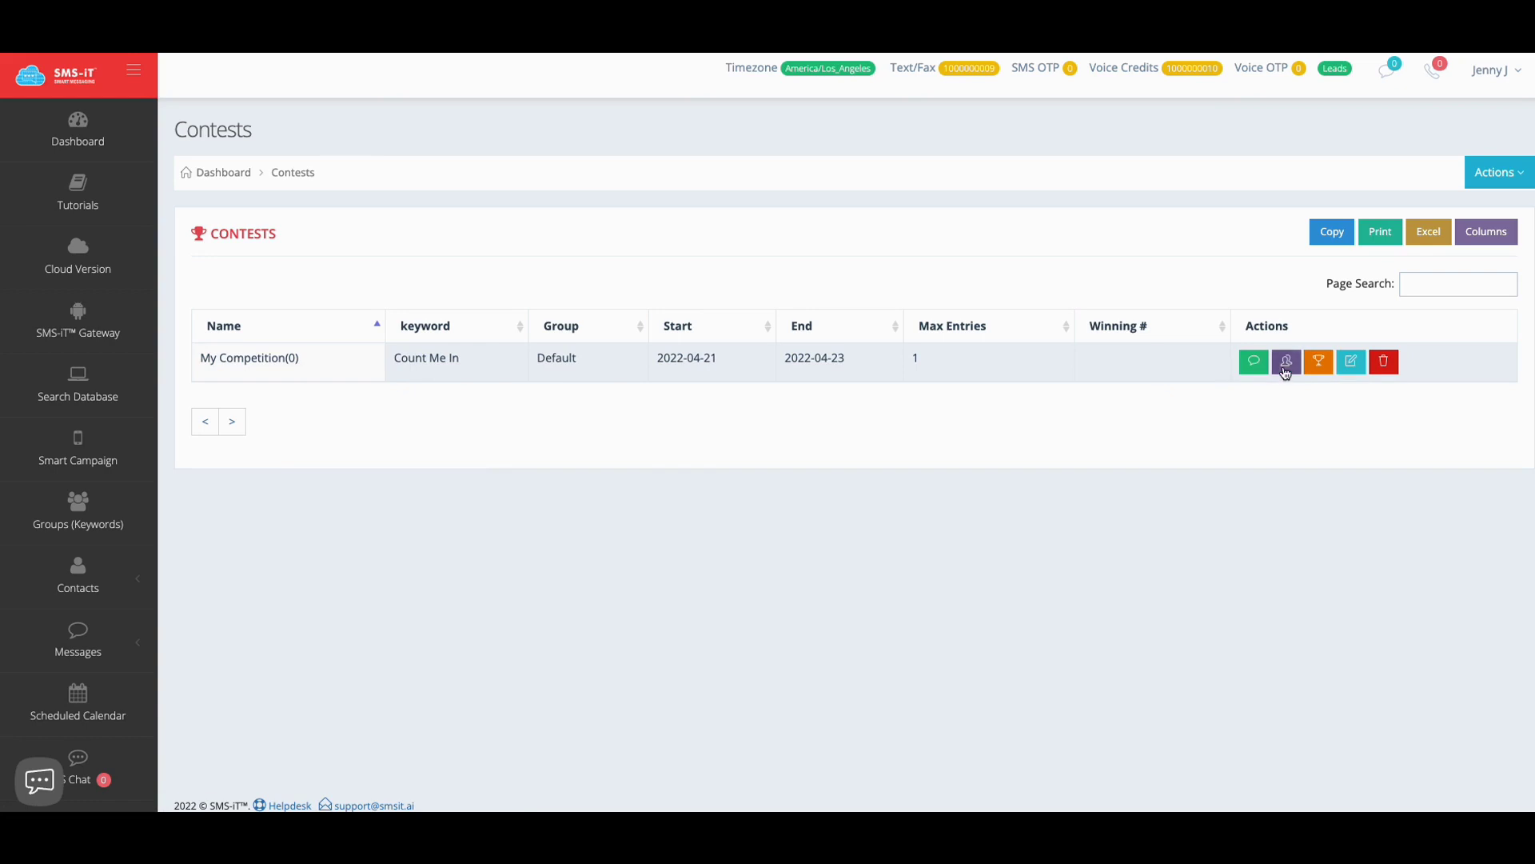
pyautogui.click(1350, 364)
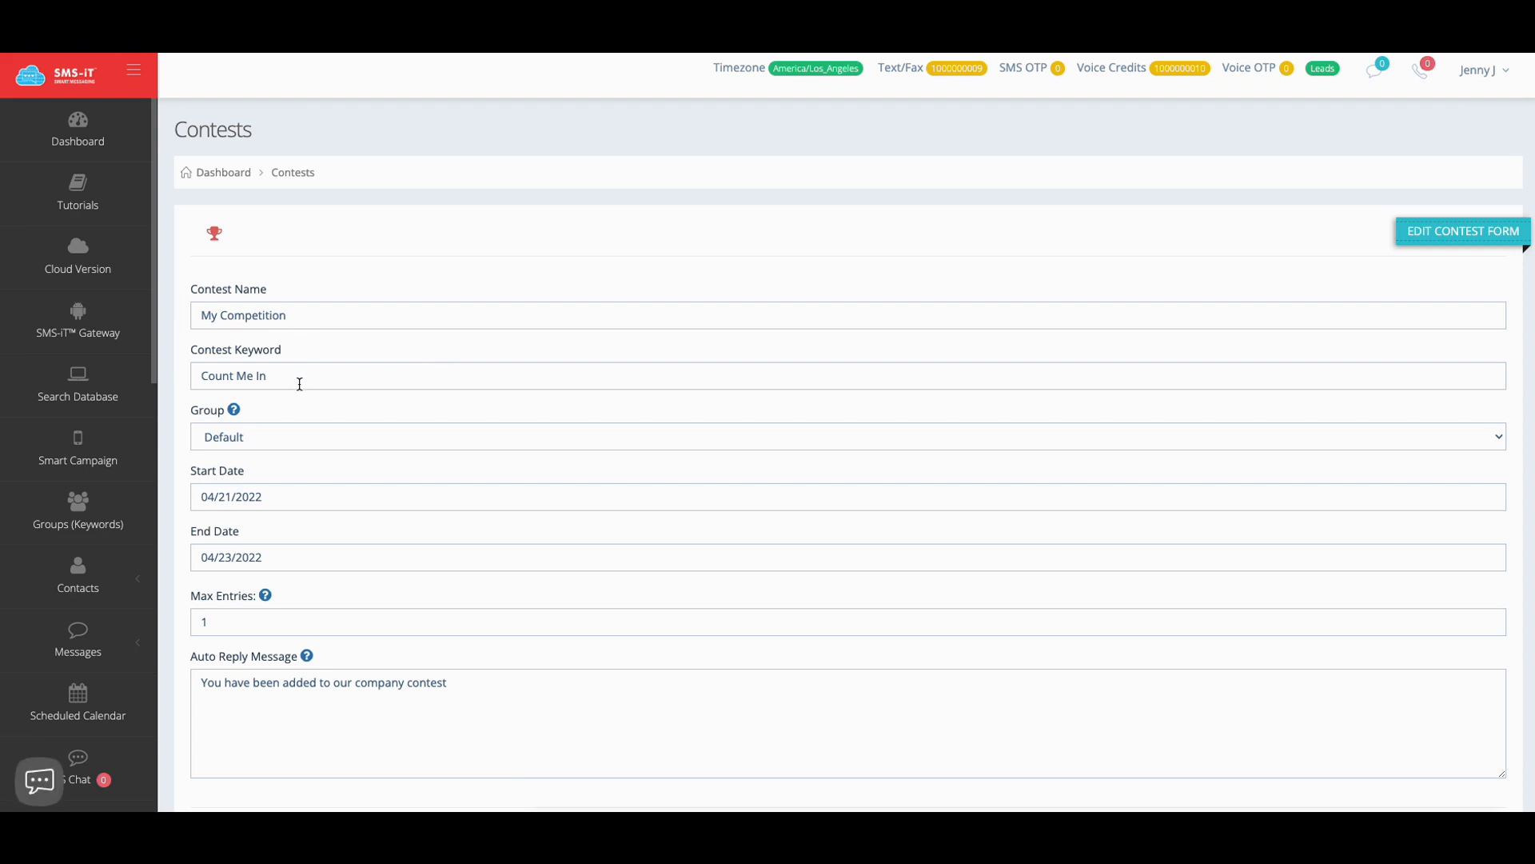
pyautogui.scroll(-1, 247, 464)
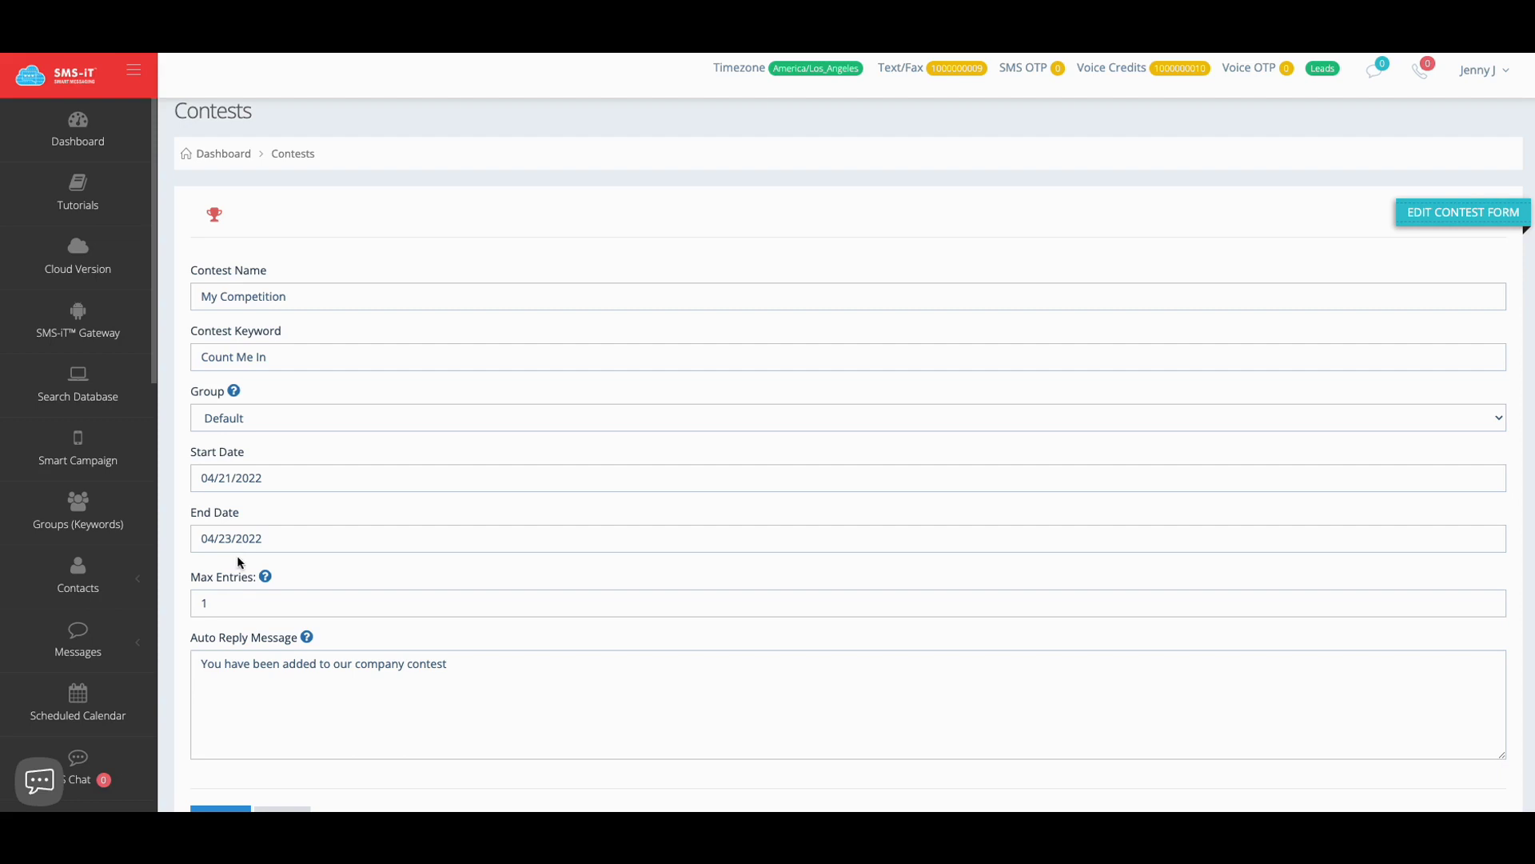
pyautogui.moveTo(265, 578)
pyautogui.scroll(-1, 251, 668)
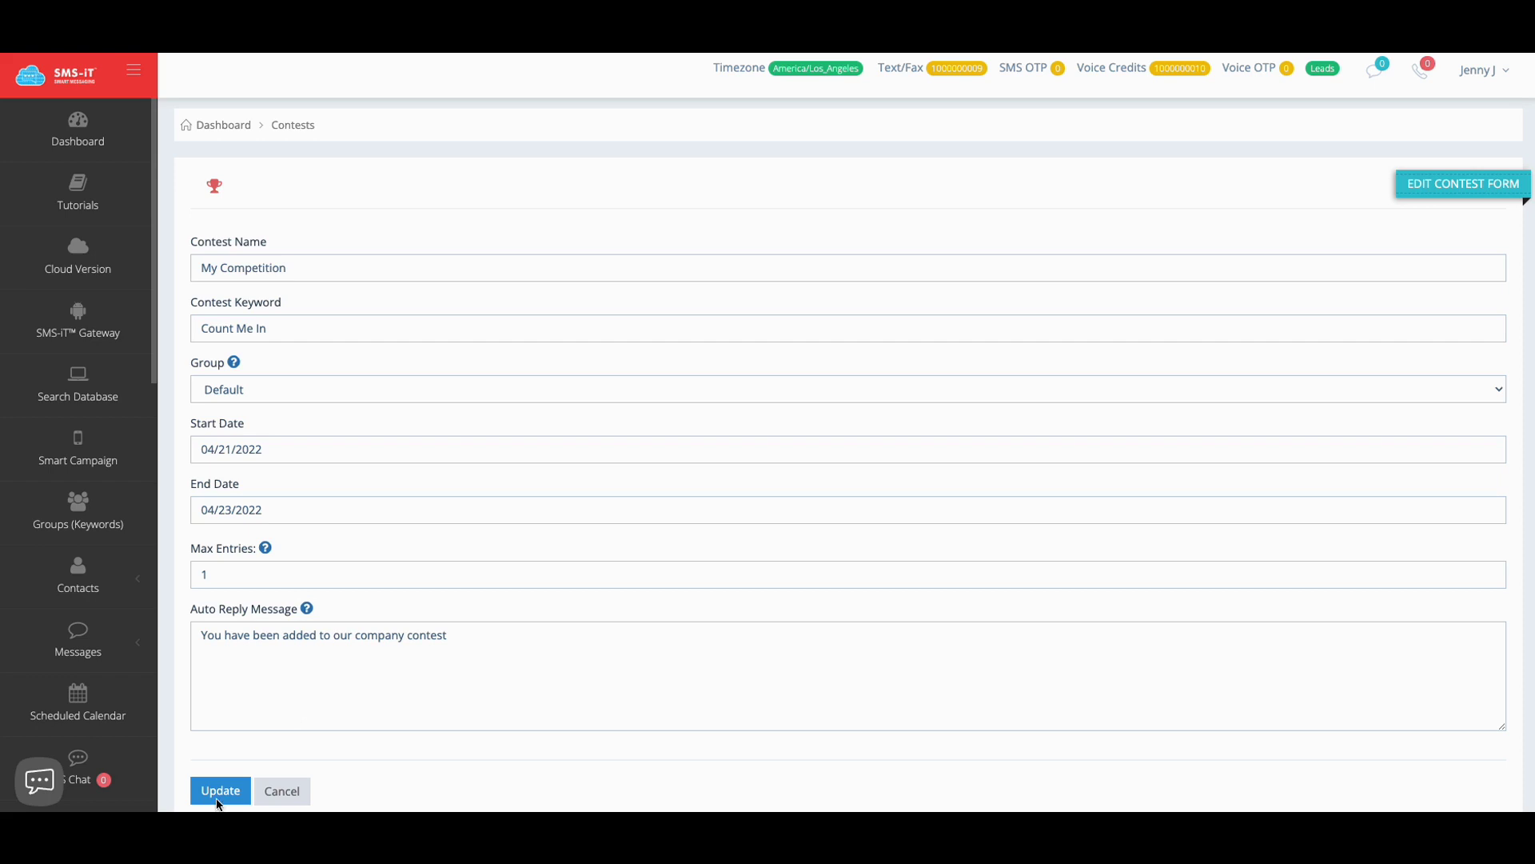
pyautogui.scroll(1, 336, 648)
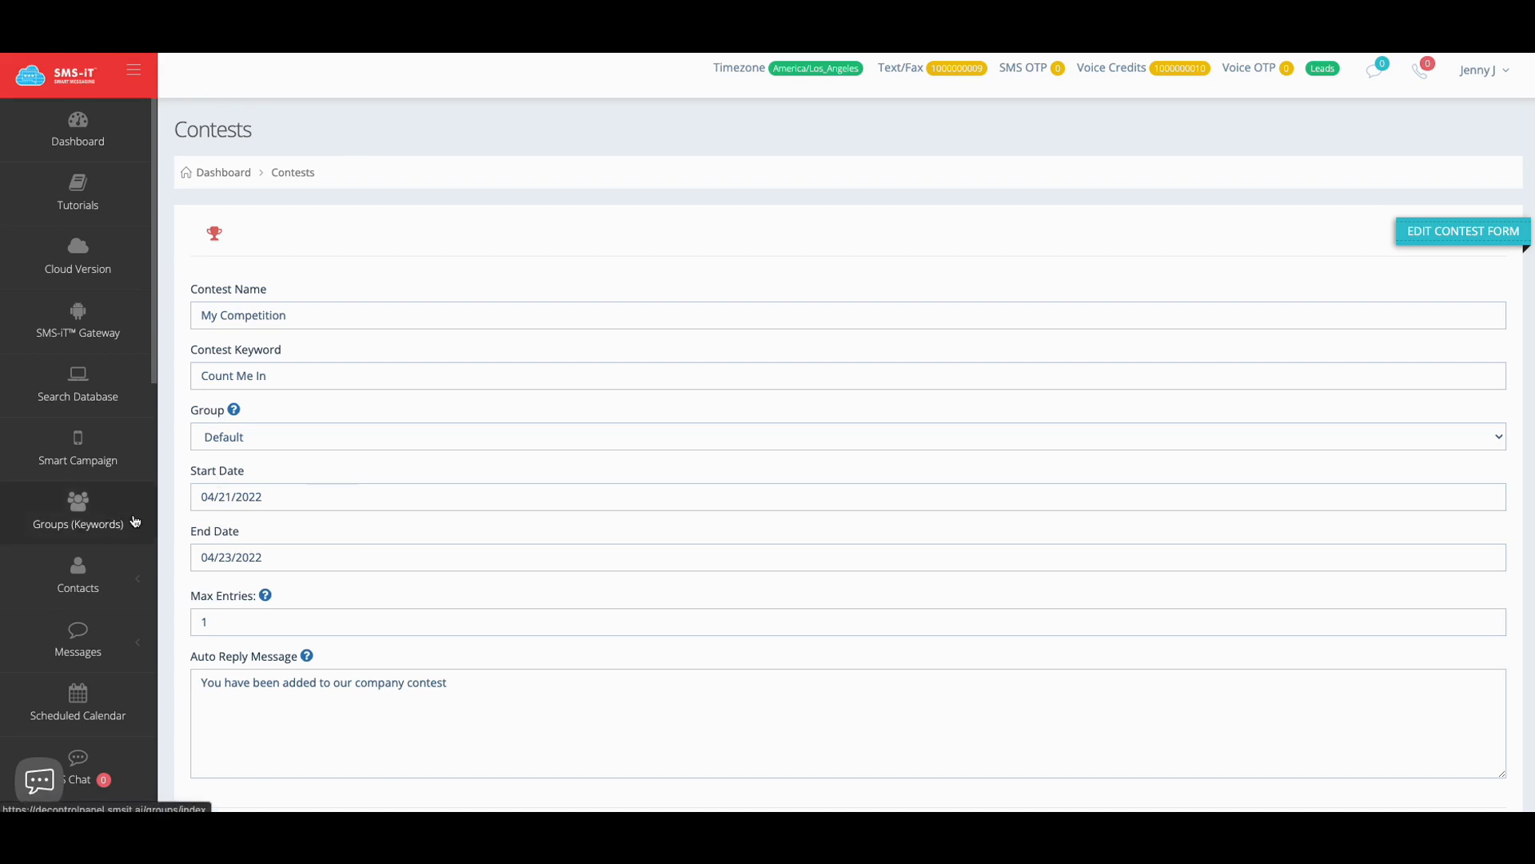
# Open the My New Loyalty Plan SMS loyalty program for editing and skim its form down to the reach goal message
pyautogui.scroll(-5, 134, 521)
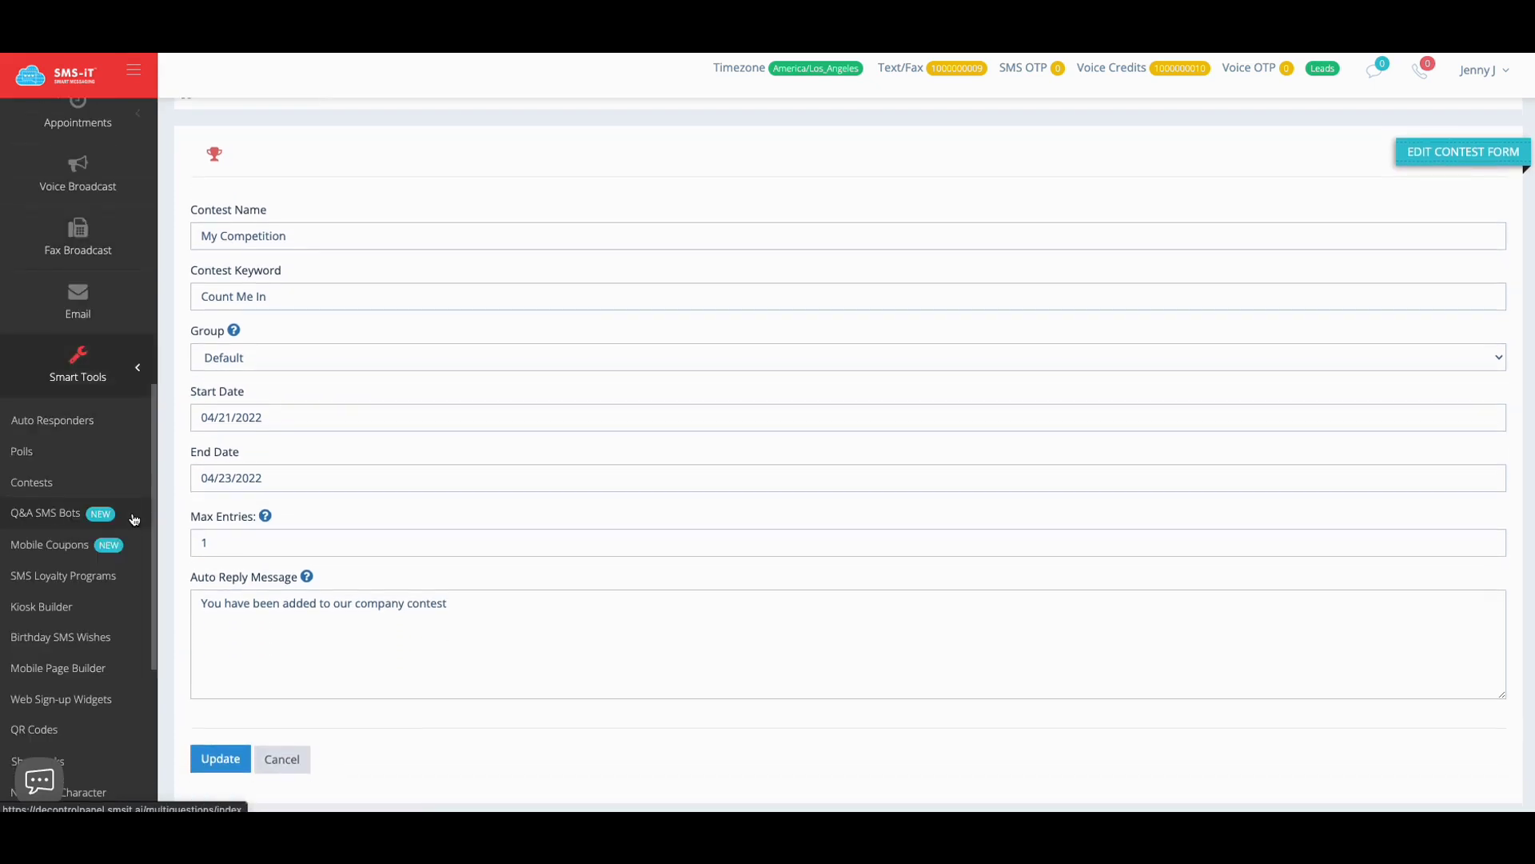
pyautogui.click(68, 579)
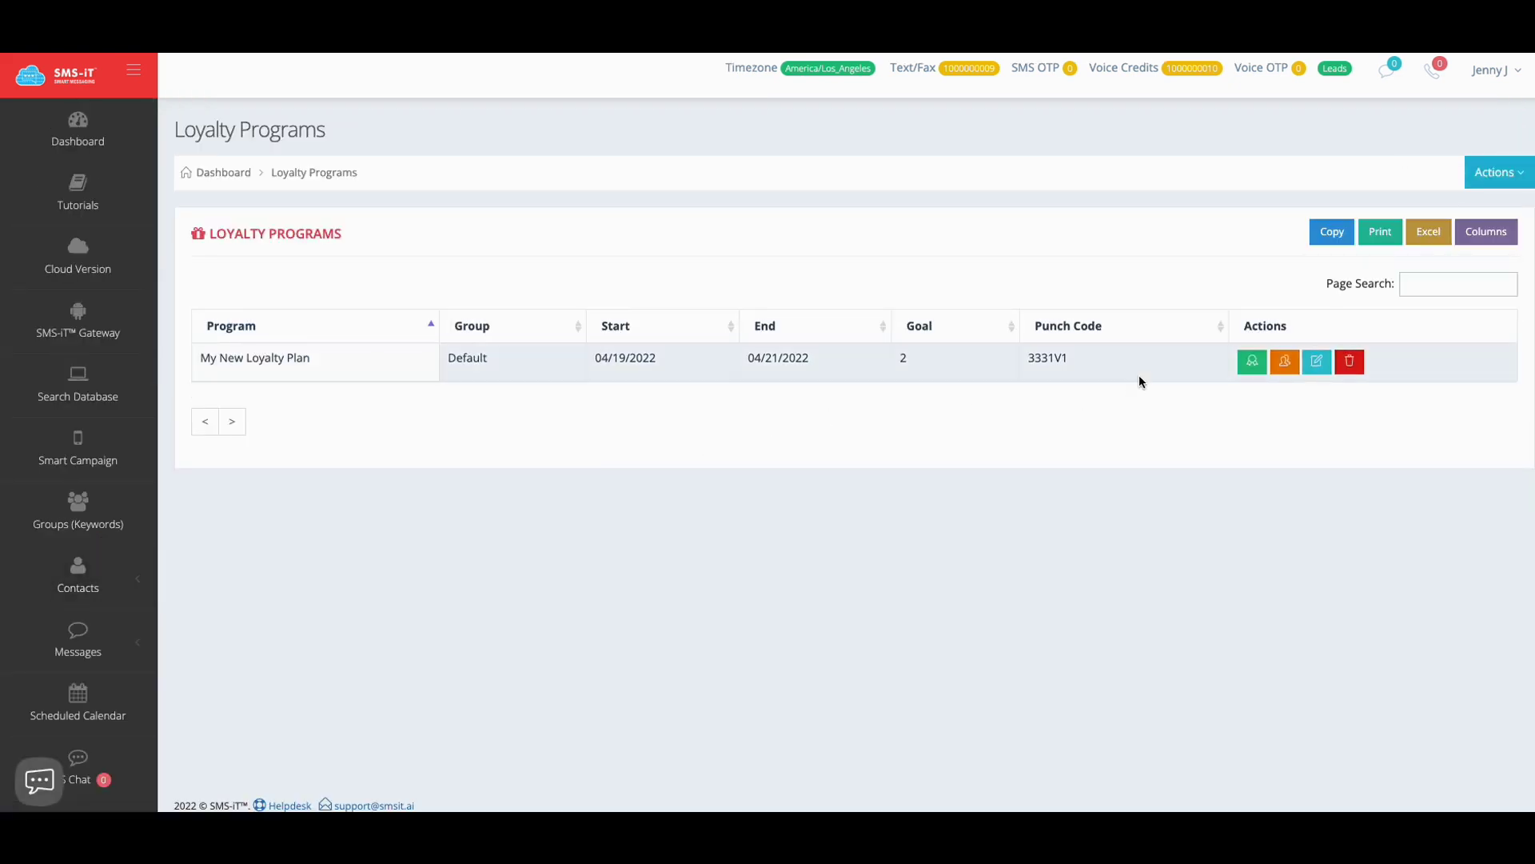
pyautogui.click(1317, 364)
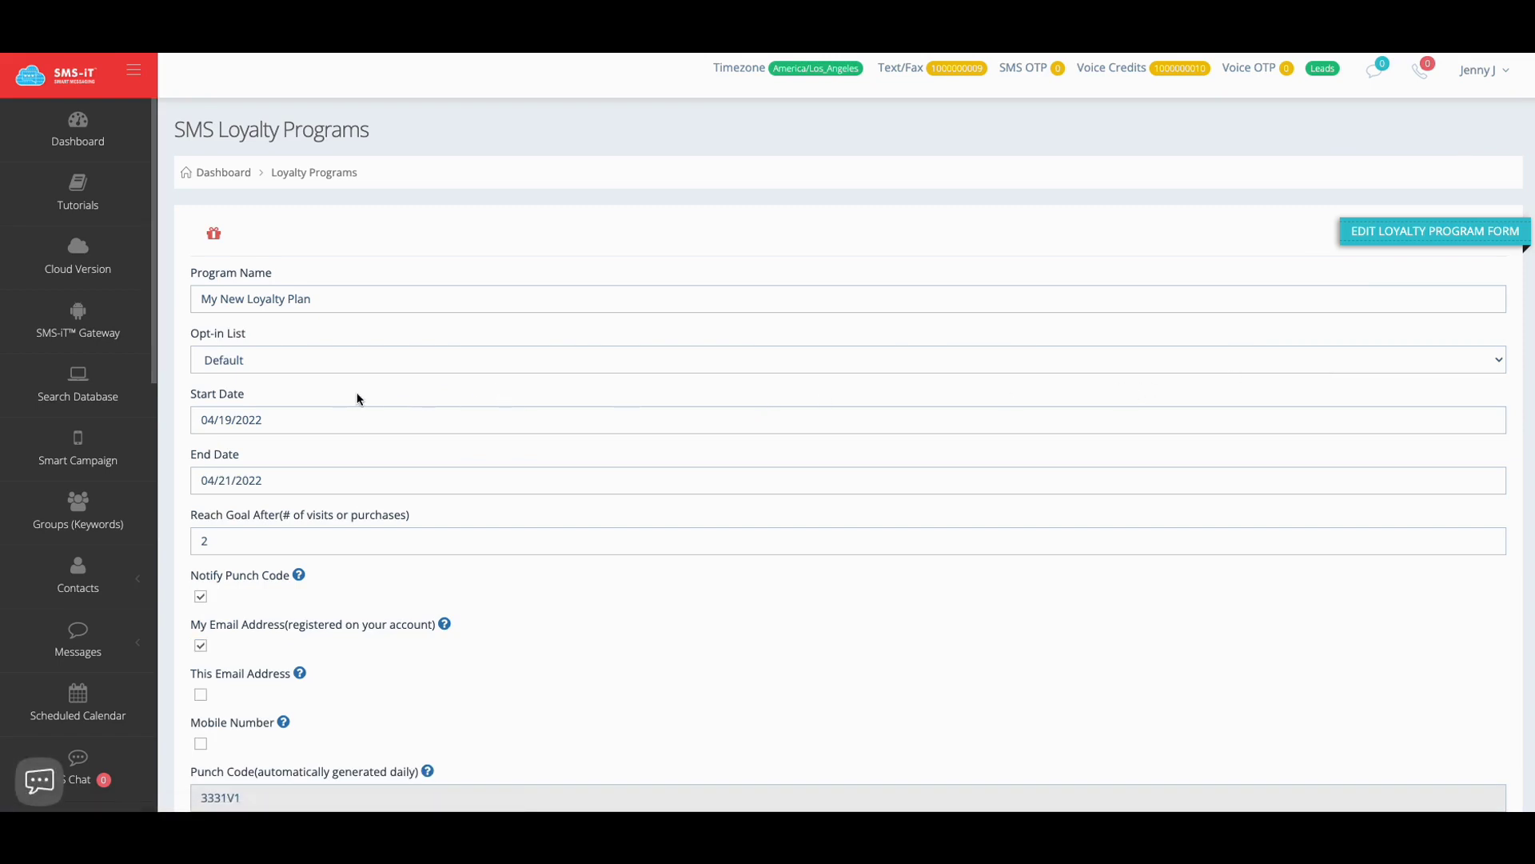
pyautogui.scroll(-3, 356, 398)
pyautogui.scroll(-2, 356, 398)
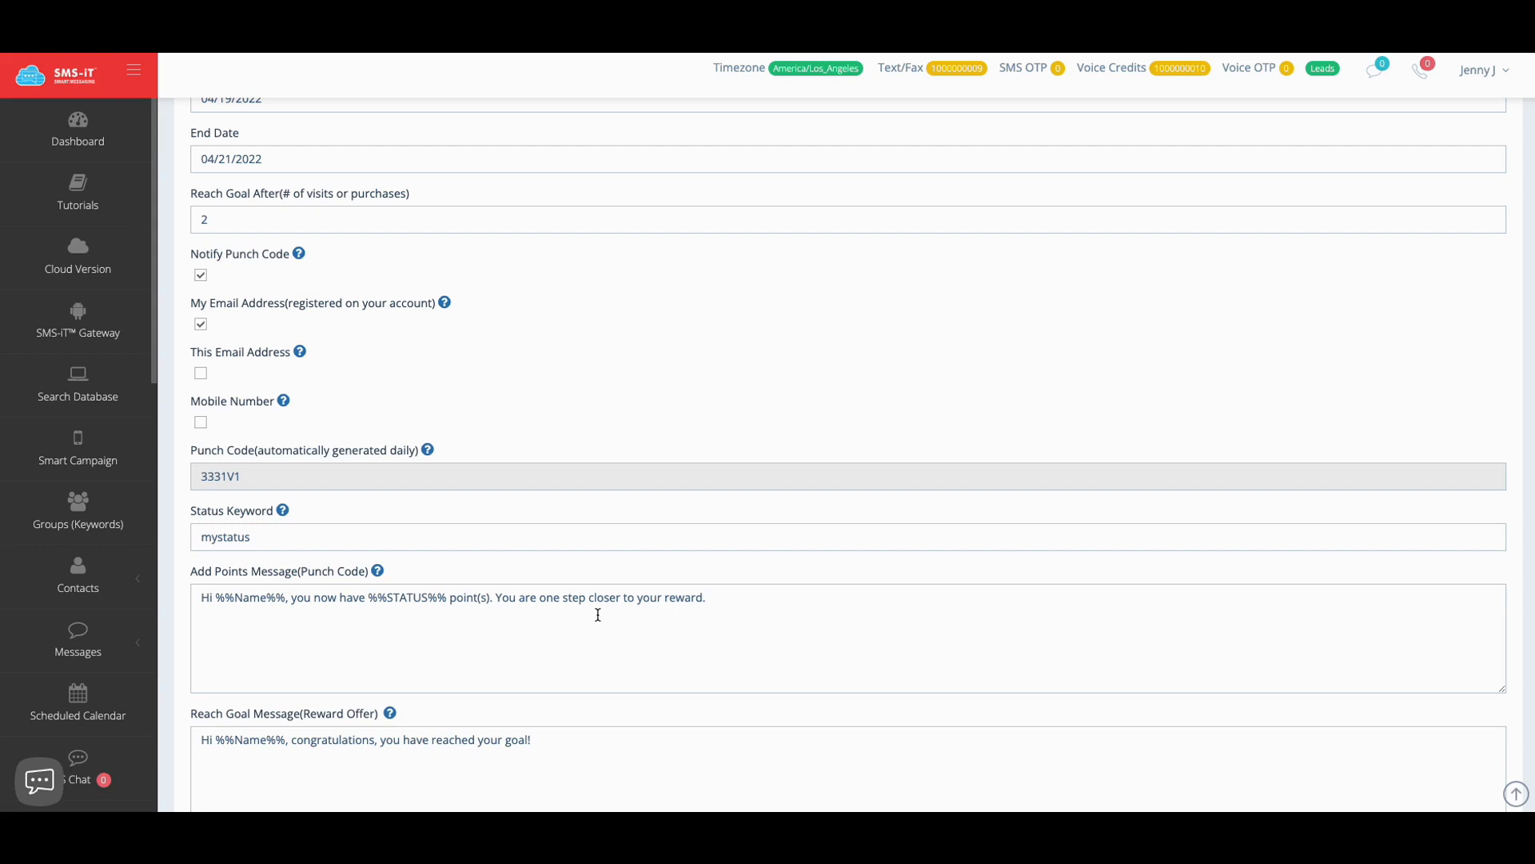
pyautogui.scroll(-3, 543, 632)
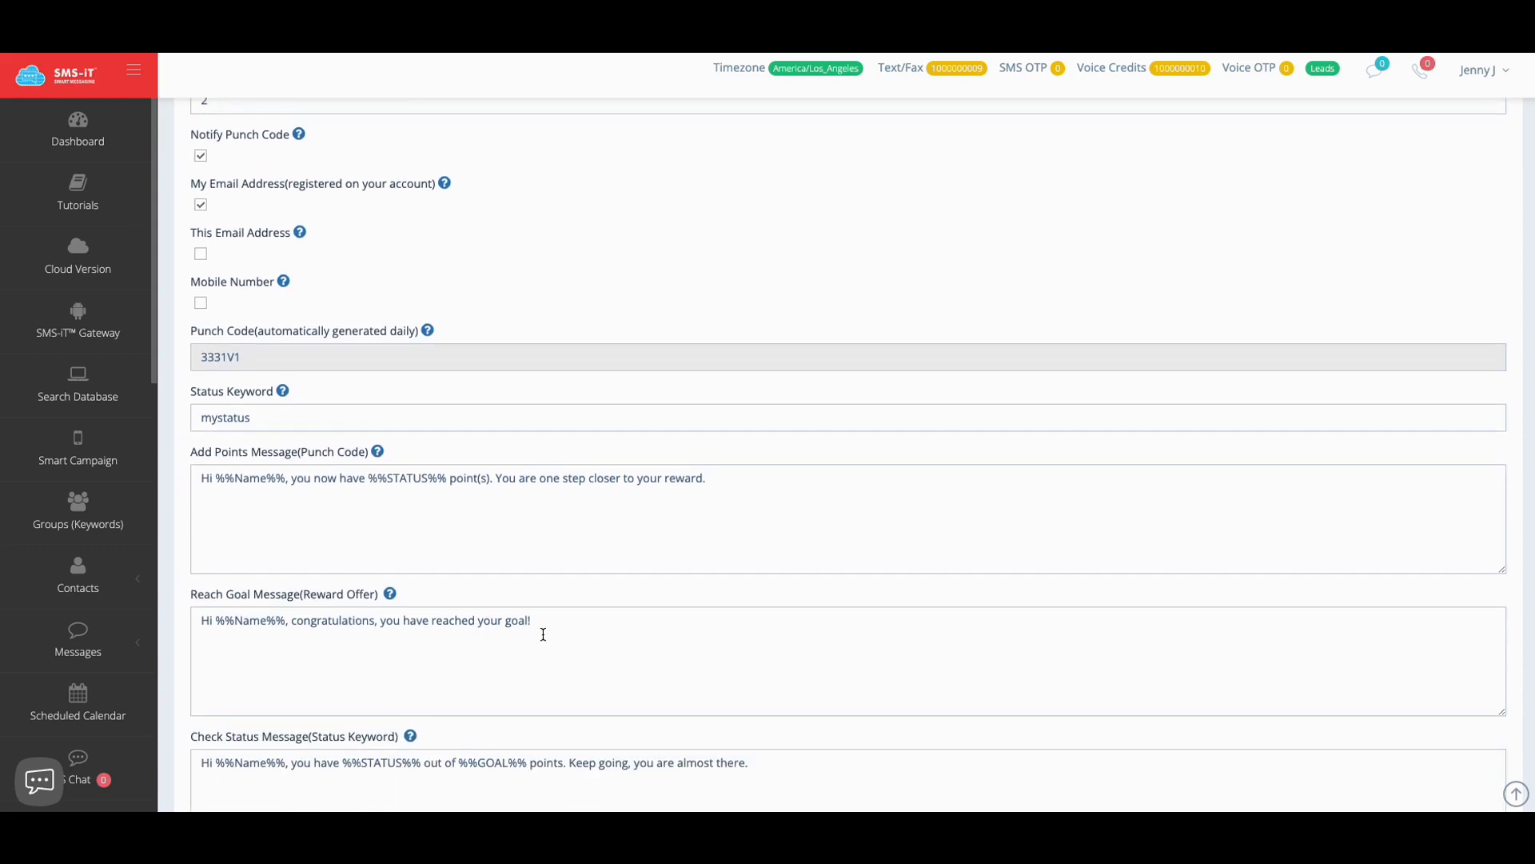
# Review the loyalty program form from its name, opt-in list and dates through the punch code notification options to the reward messages
pyautogui.scroll(10, 543, 634)
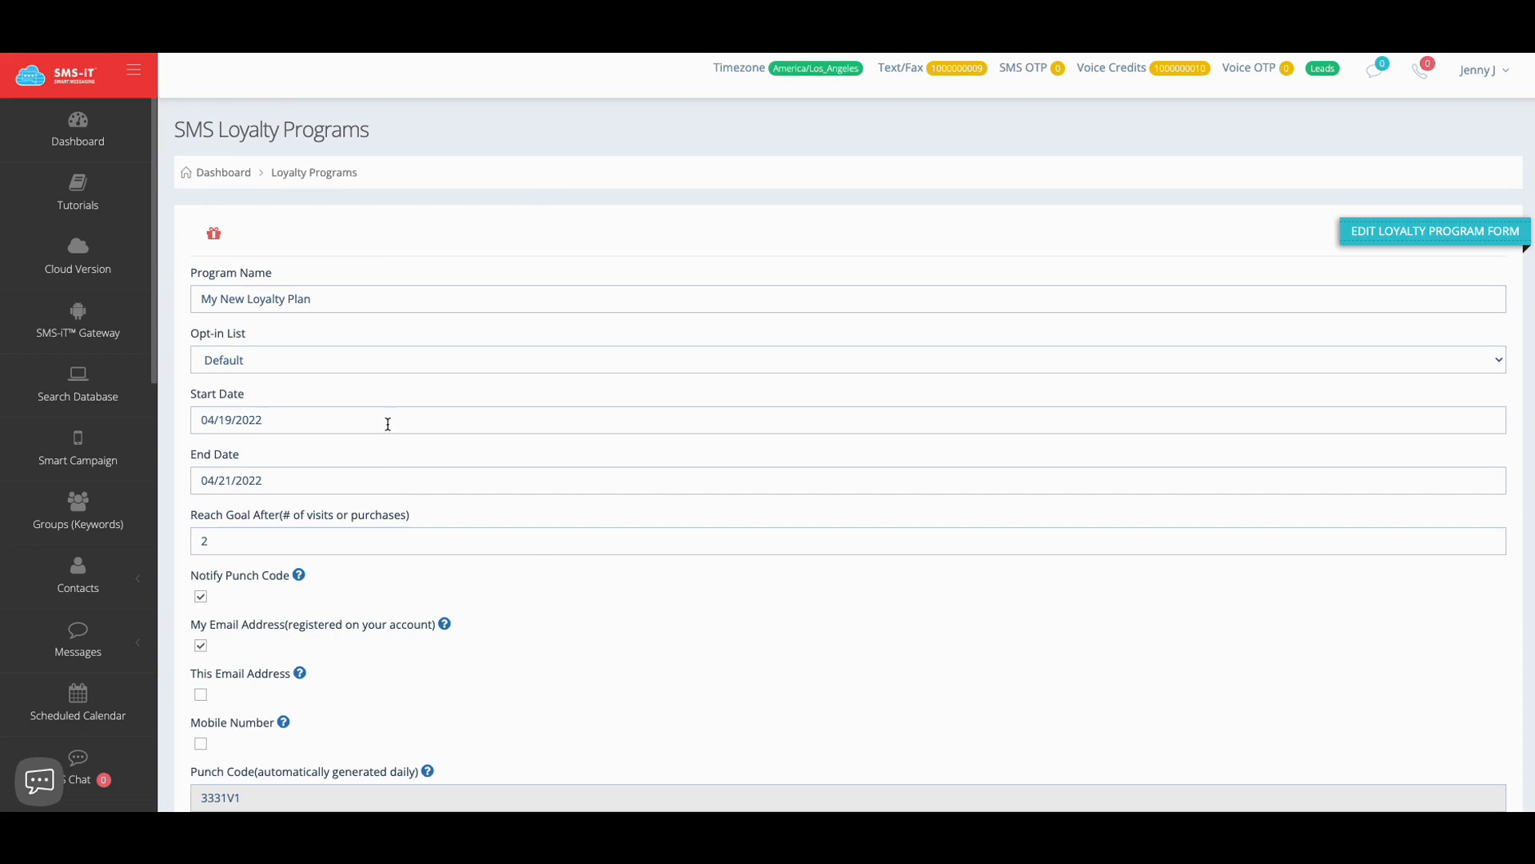
pyautogui.scroll(-1, 387, 424)
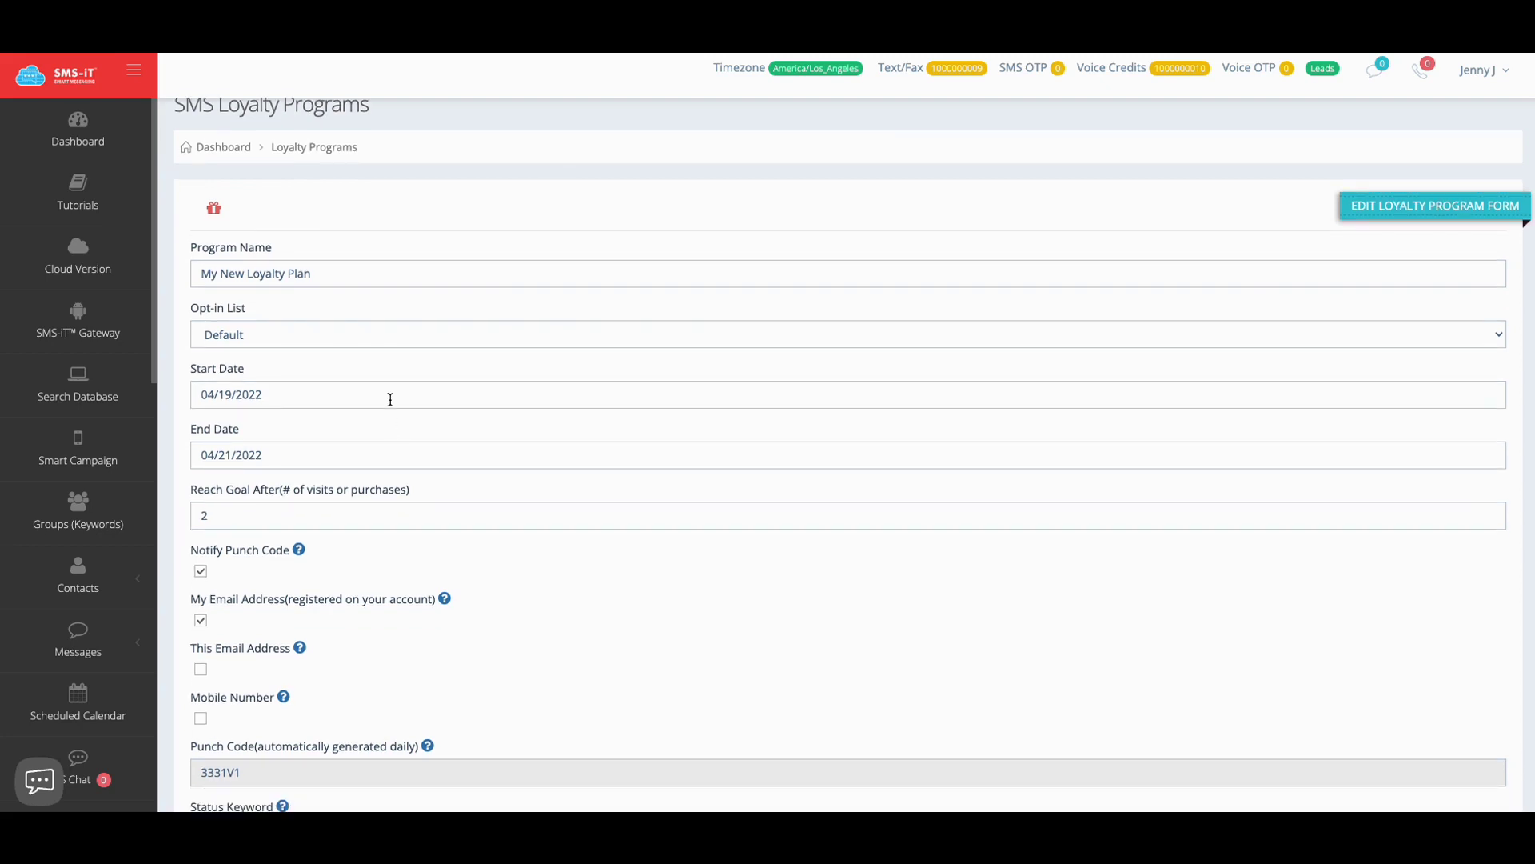
pyautogui.scroll(-1, 390, 400)
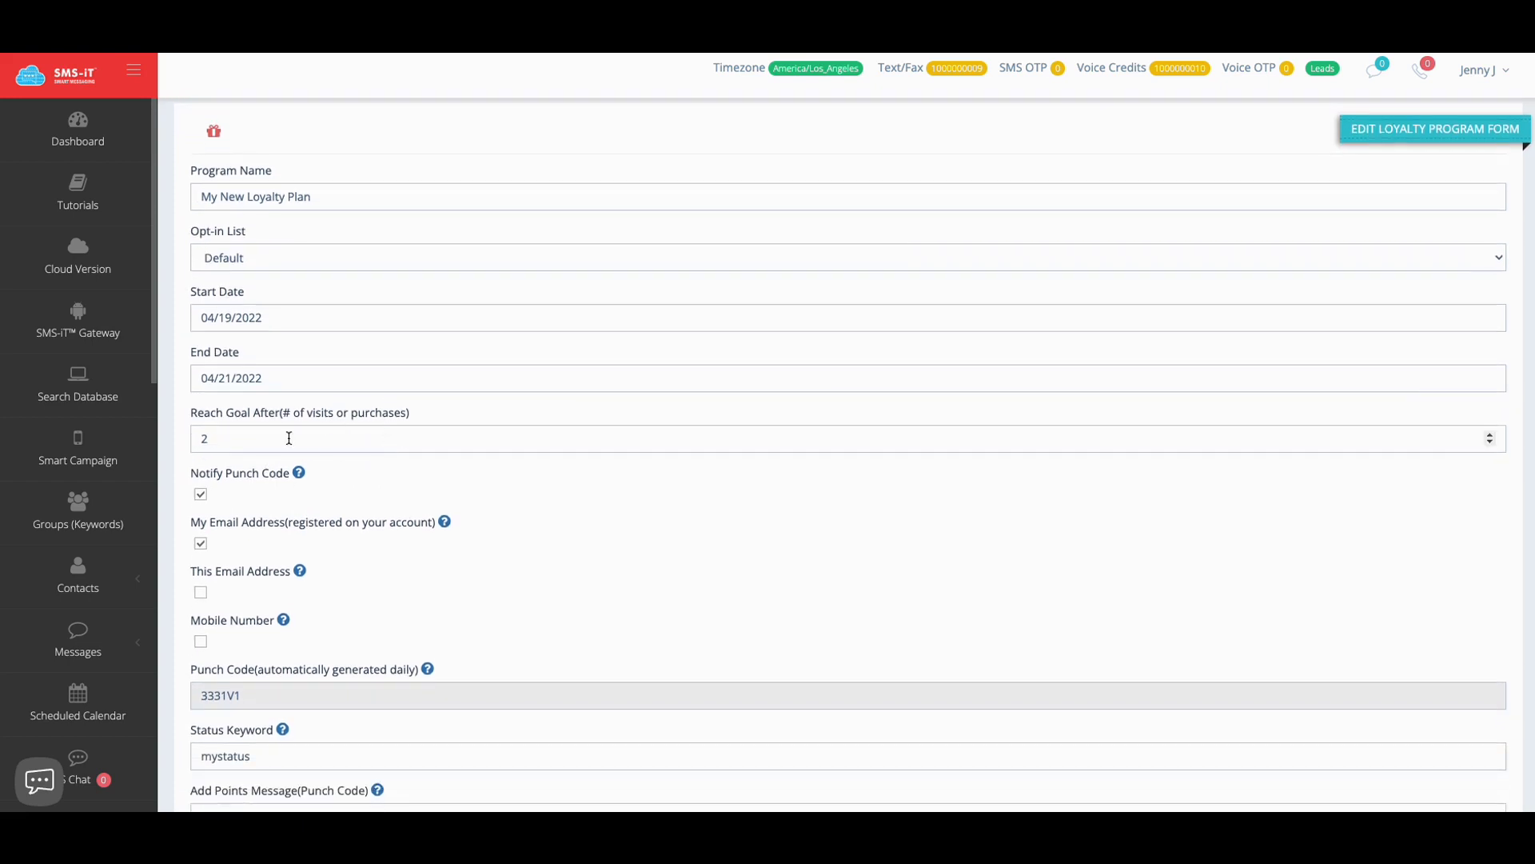
pyautogui.scroll(2, 304, 463)
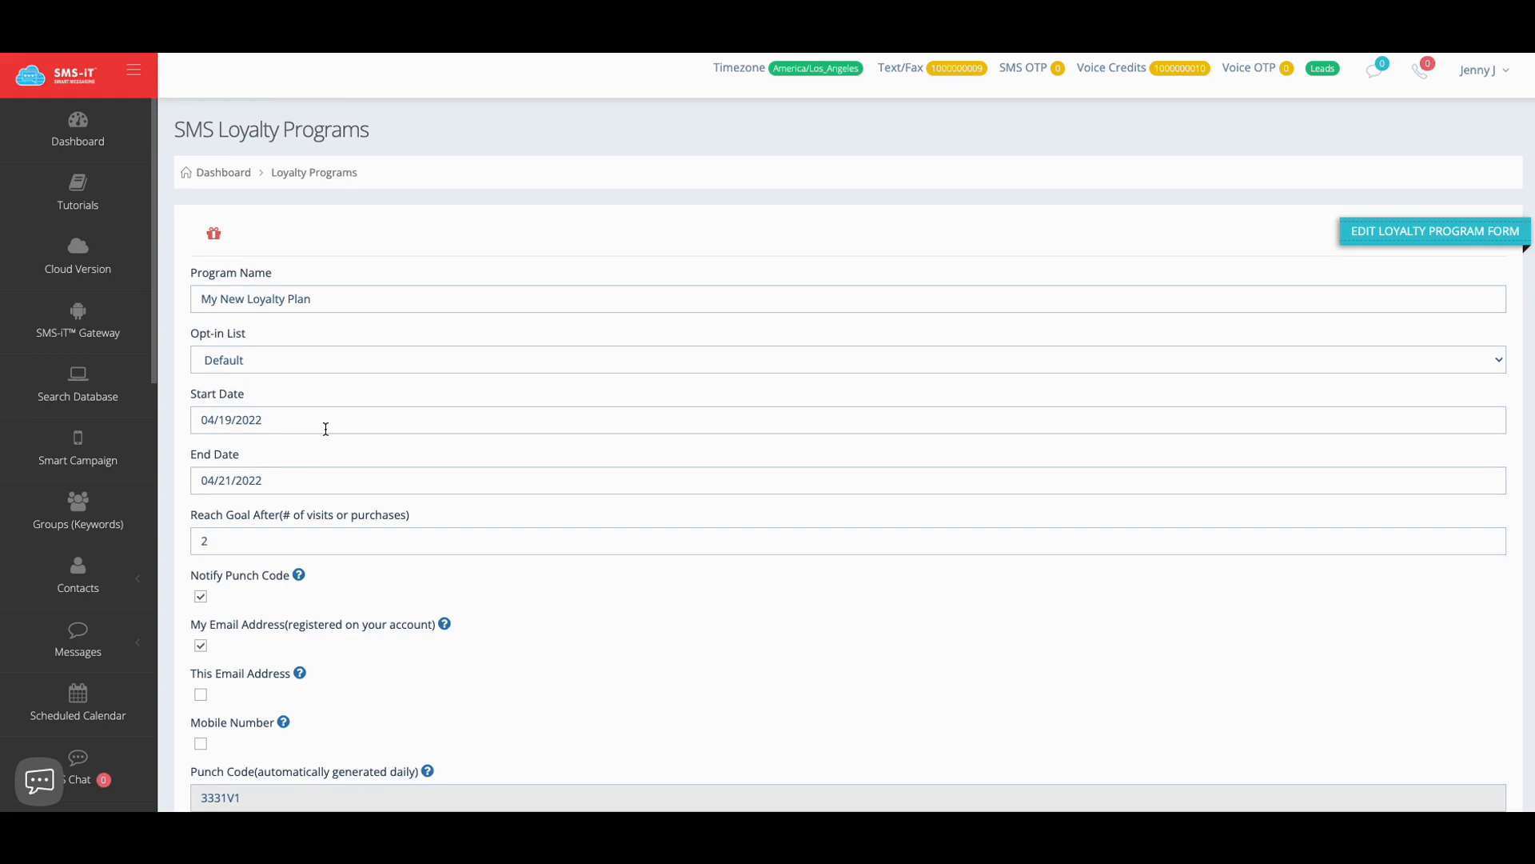
pyautogui.scroll(-1, 325, 430)
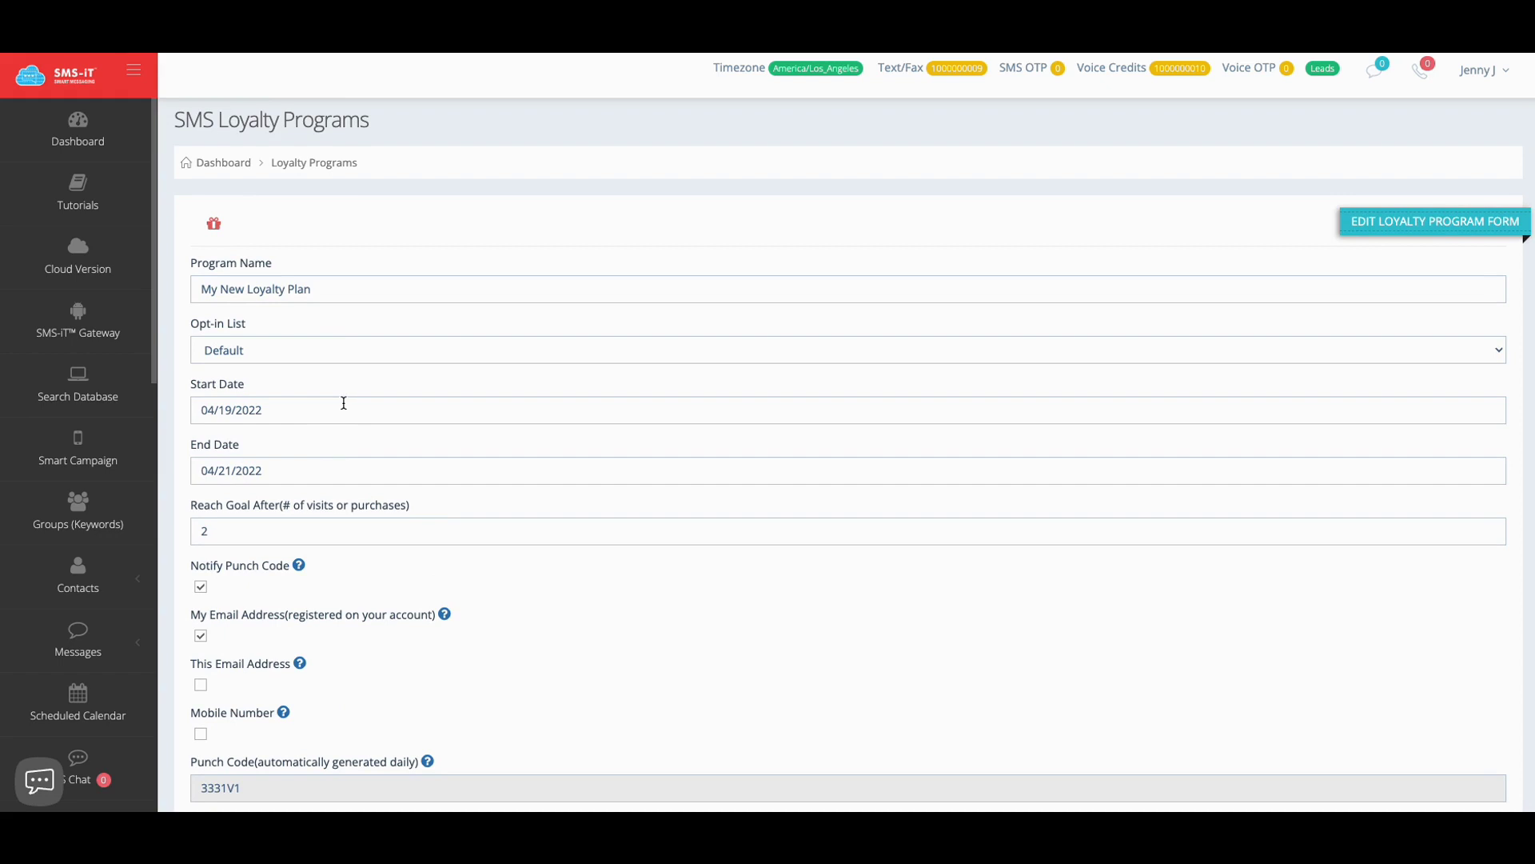
pyautogui.scroll(-2, 344, 403)
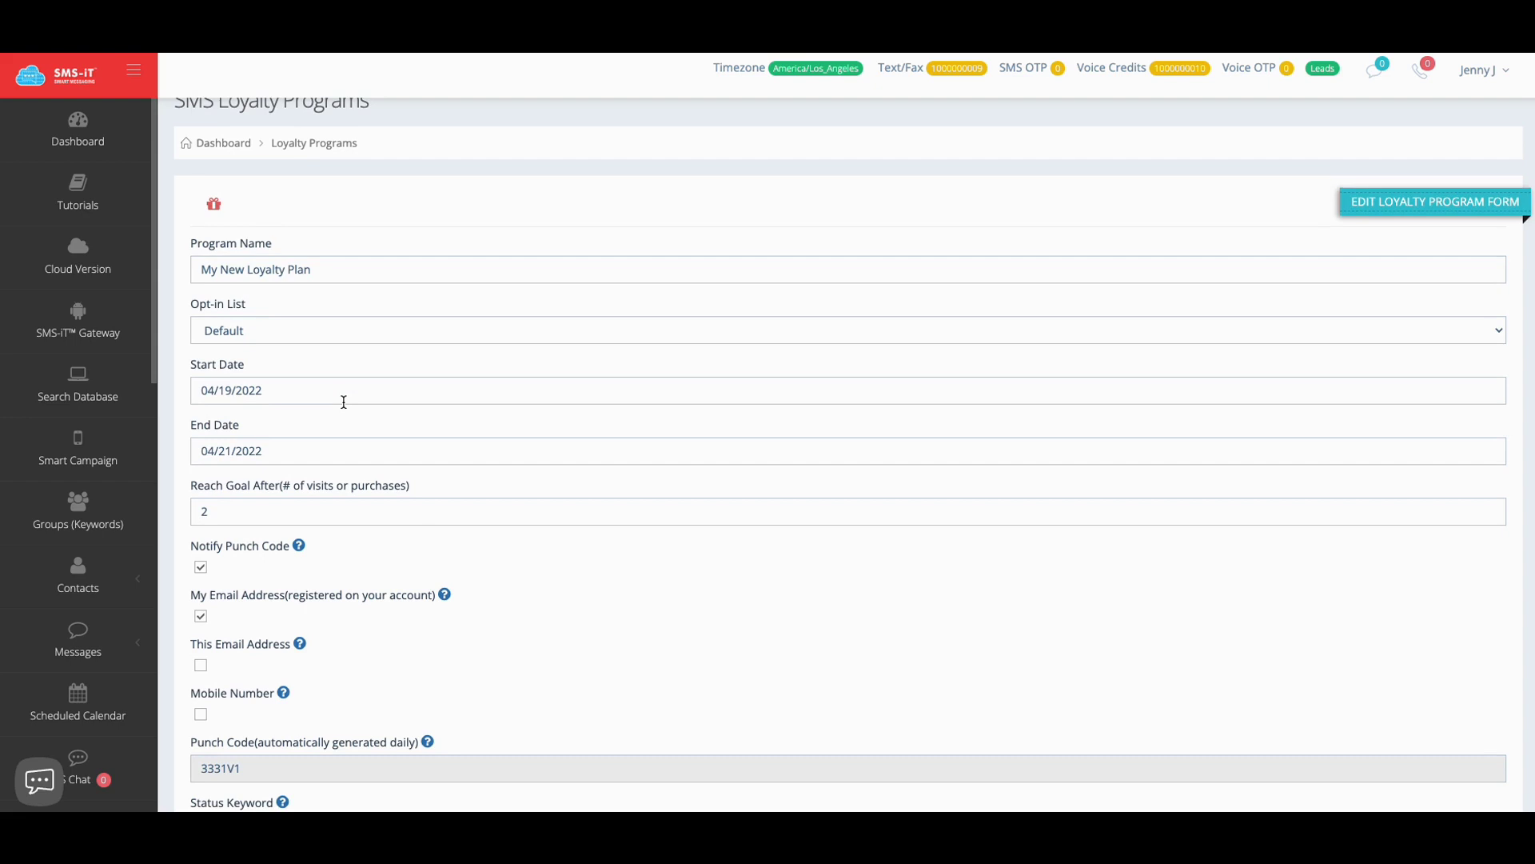
pyautogui.scroll(-3, 342, 399)
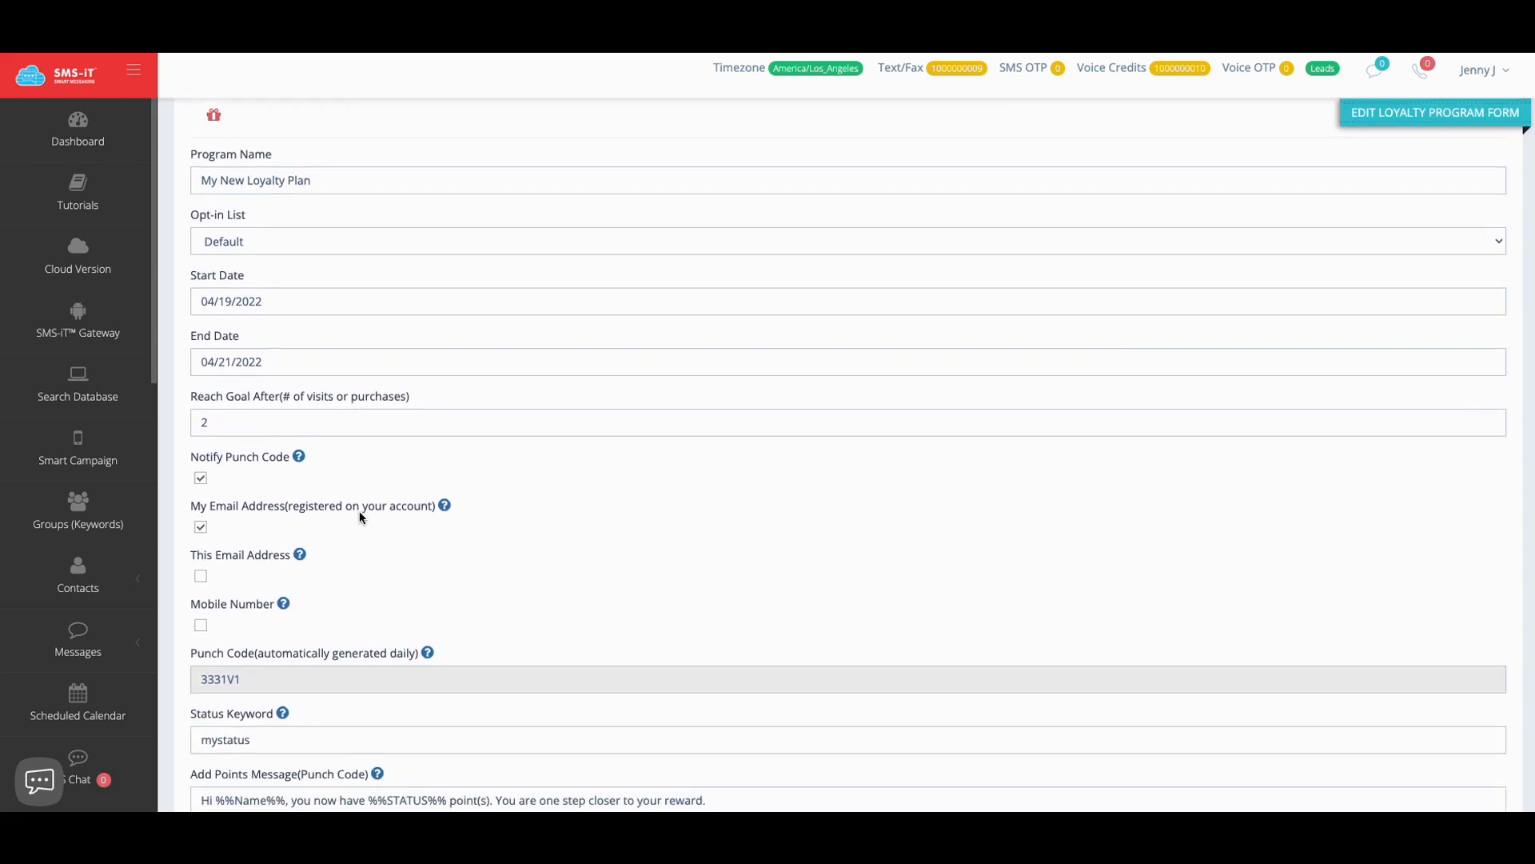
pyautogui.scroll(-1, 359, 517)
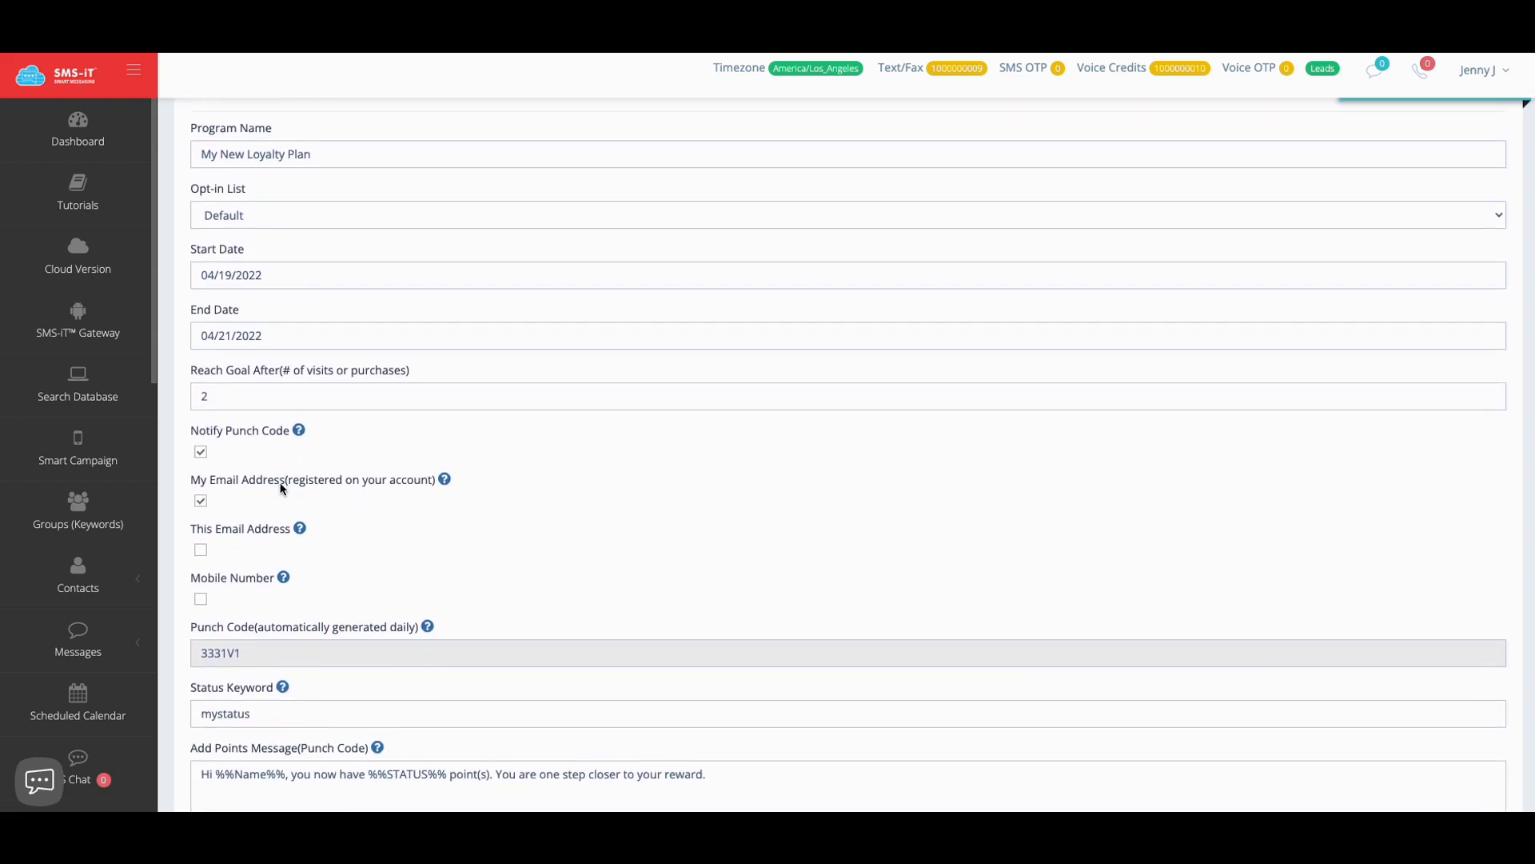
pyautogui.scroll(-5, 288, 488)
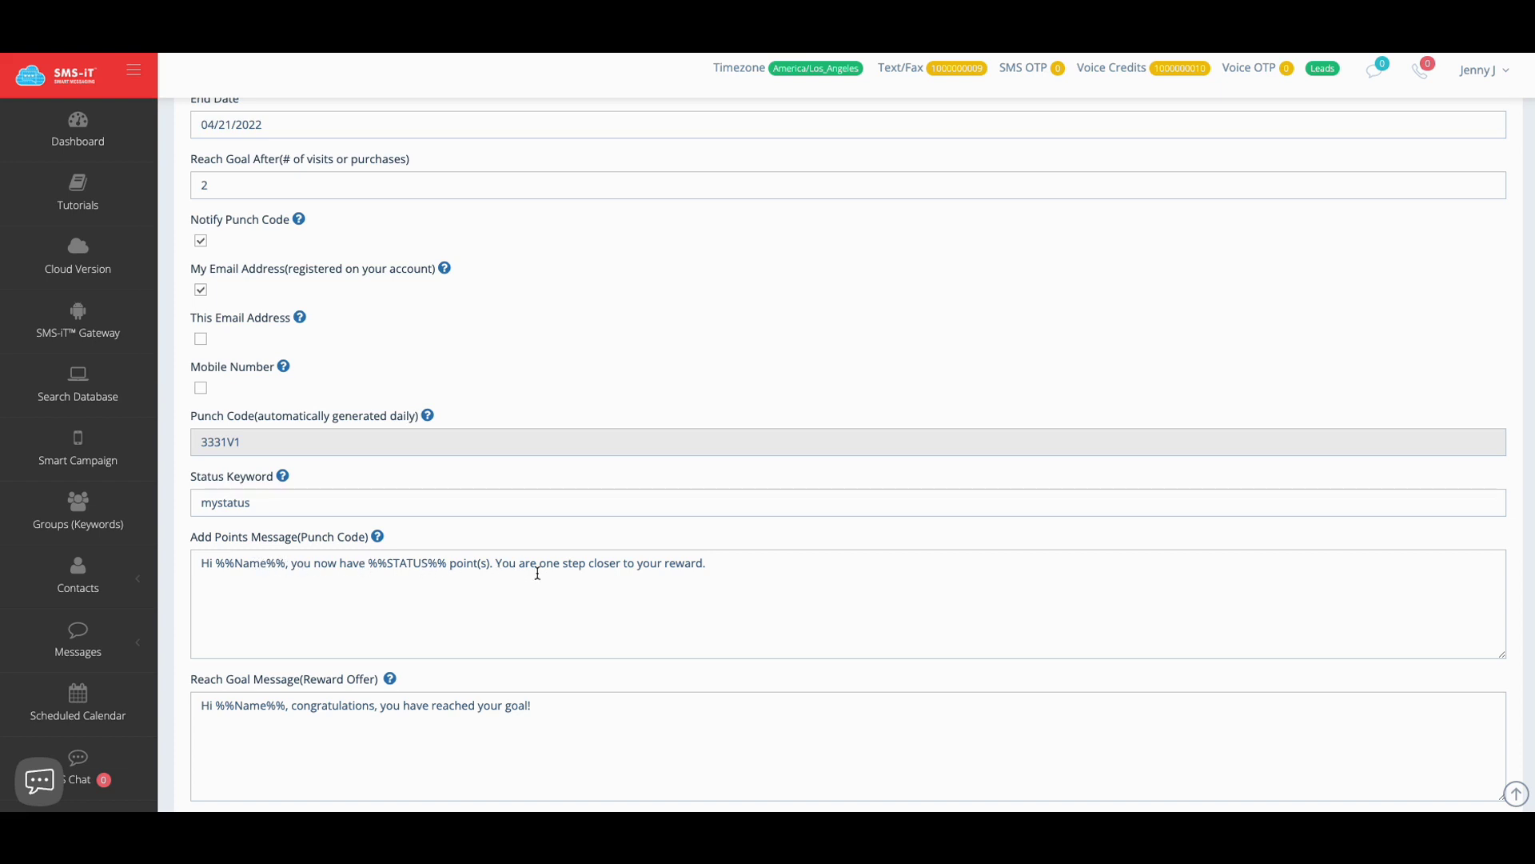
pyautogui.scroll(-2, 448, 605)
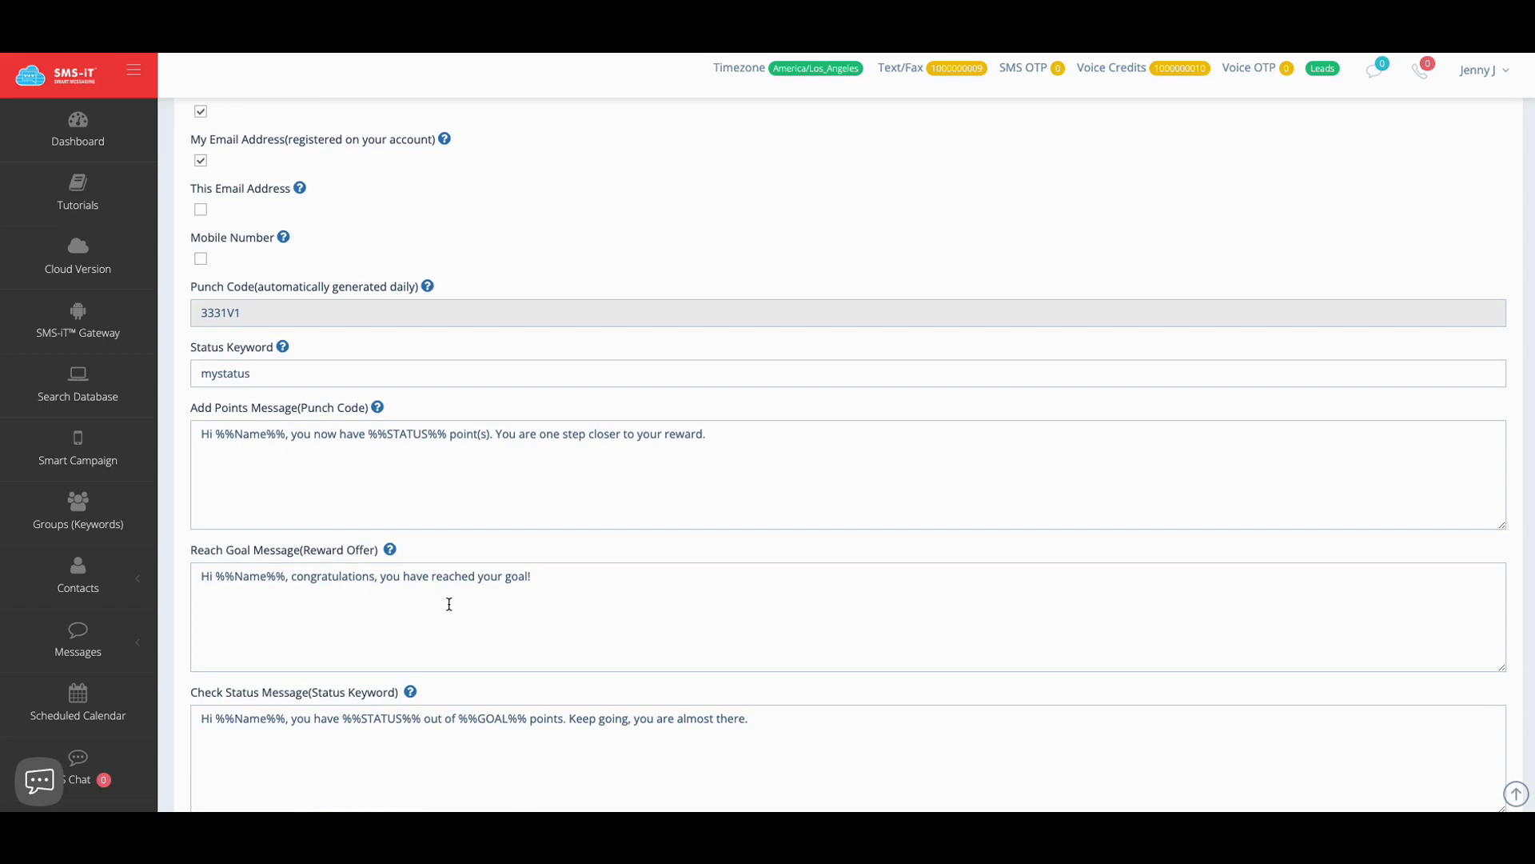
# Go over the loyalty program form once more, from the visit goal and status keyword down to the check status message
pyautogui.scroll(6, 448, 605)
pyautogui.scroll(-1, 447, 606)
pyautogui.moveTo(449, 607)
pyautogui.scroll(-1, 402, 604)
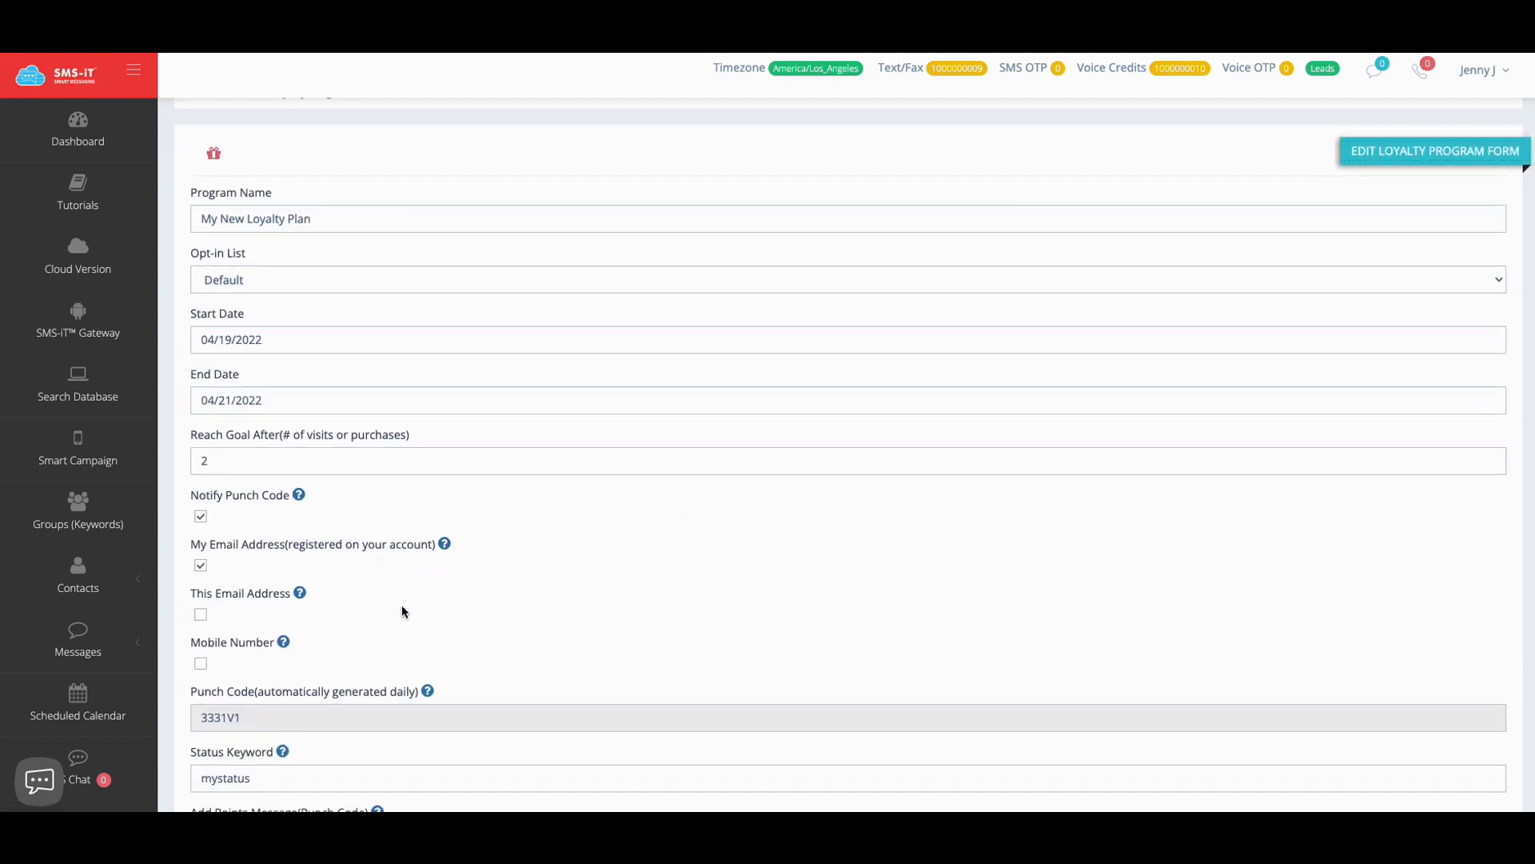
pyautogui.scroll(-1, 401, 606)
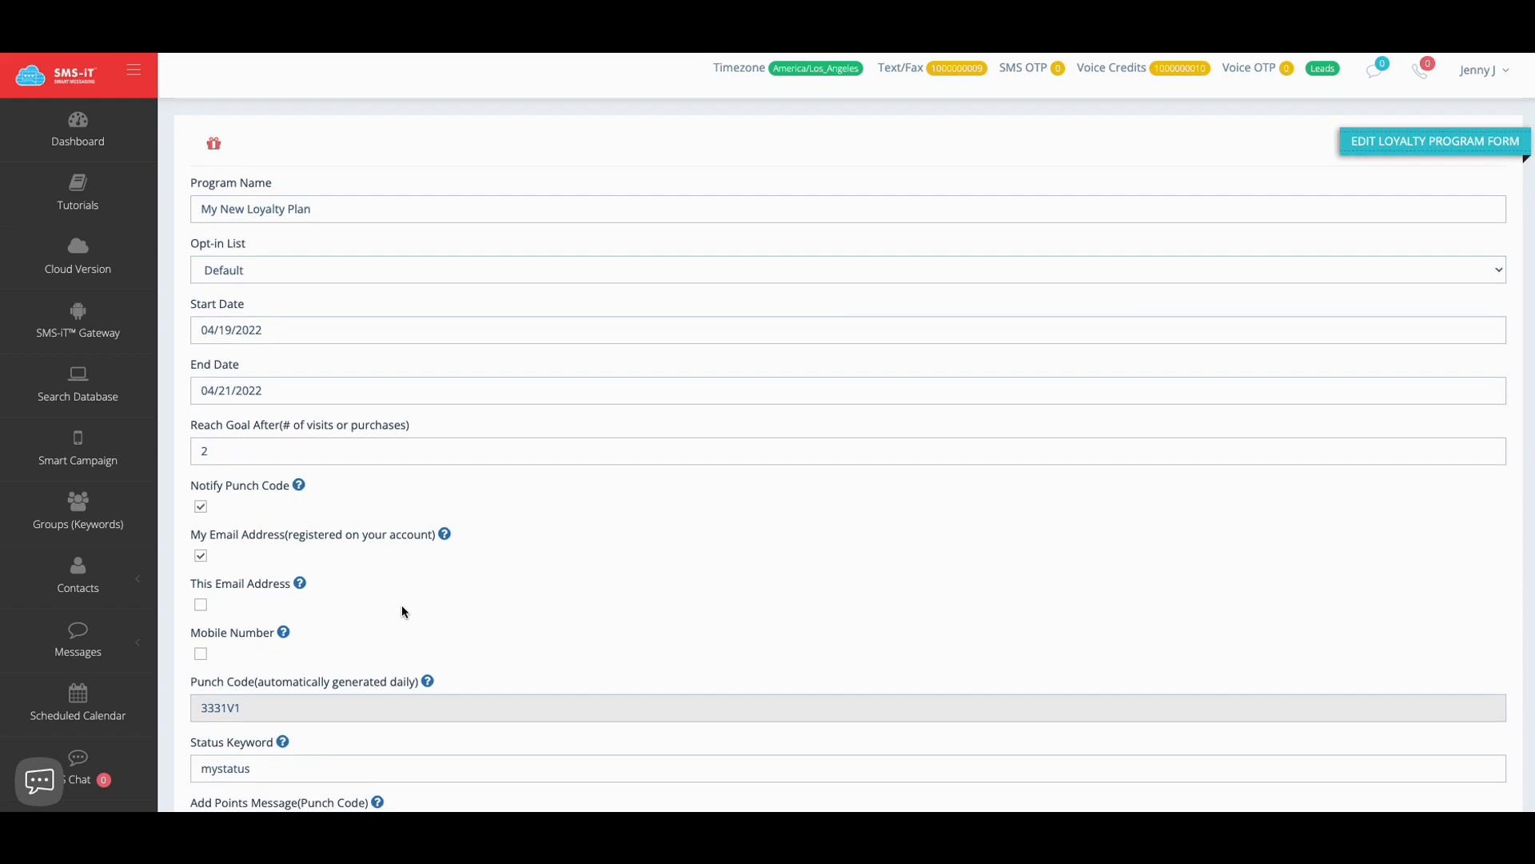
pyautogui.scroll(-1, 401, 606)
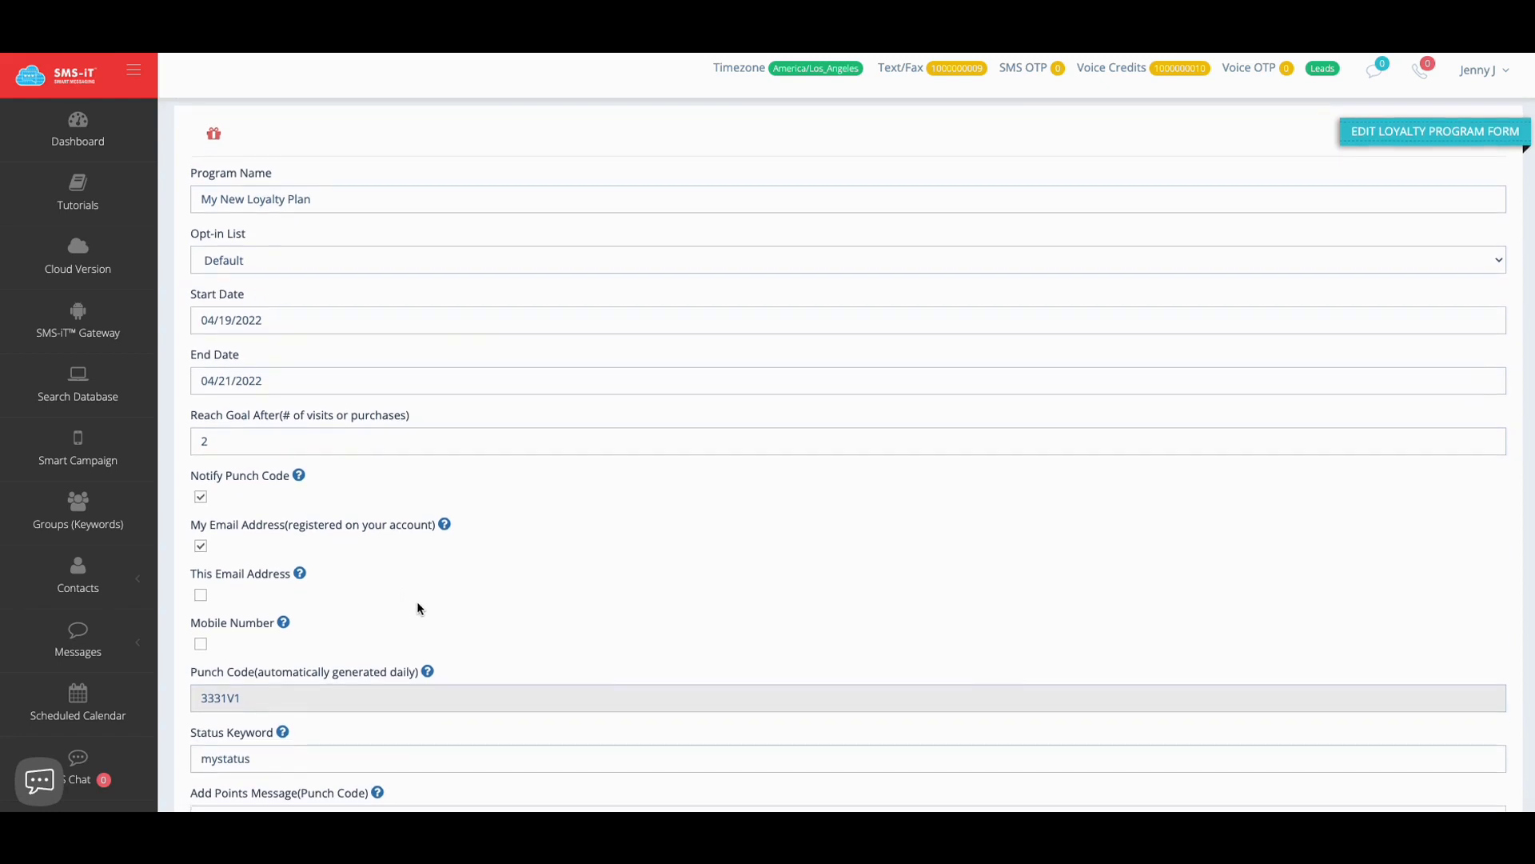
pyautogui.scroll(-5, 472, 566)
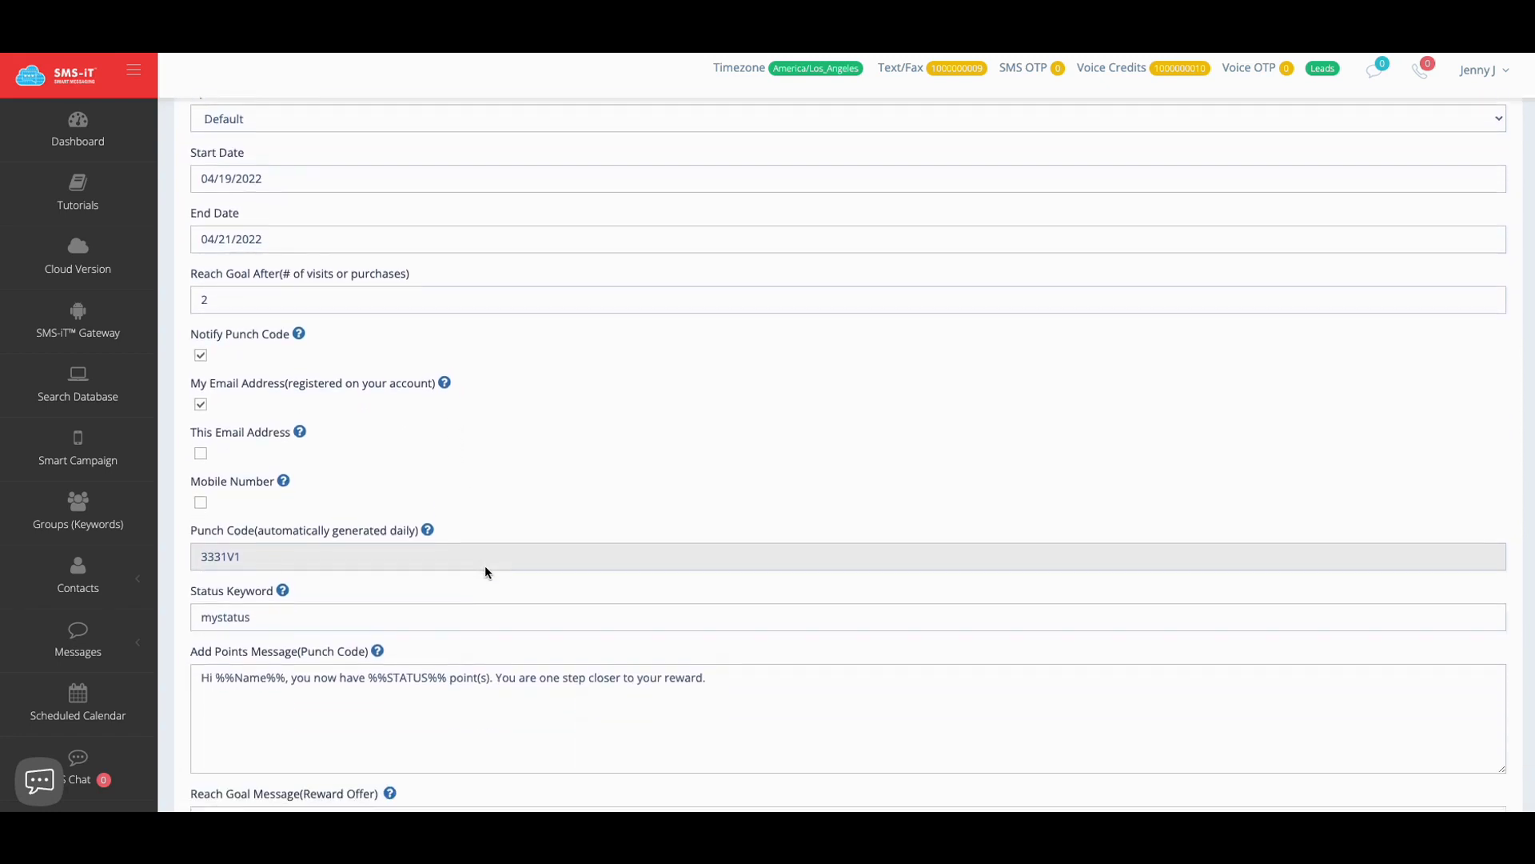
pyautogui.scroll(-4, 485, 567)
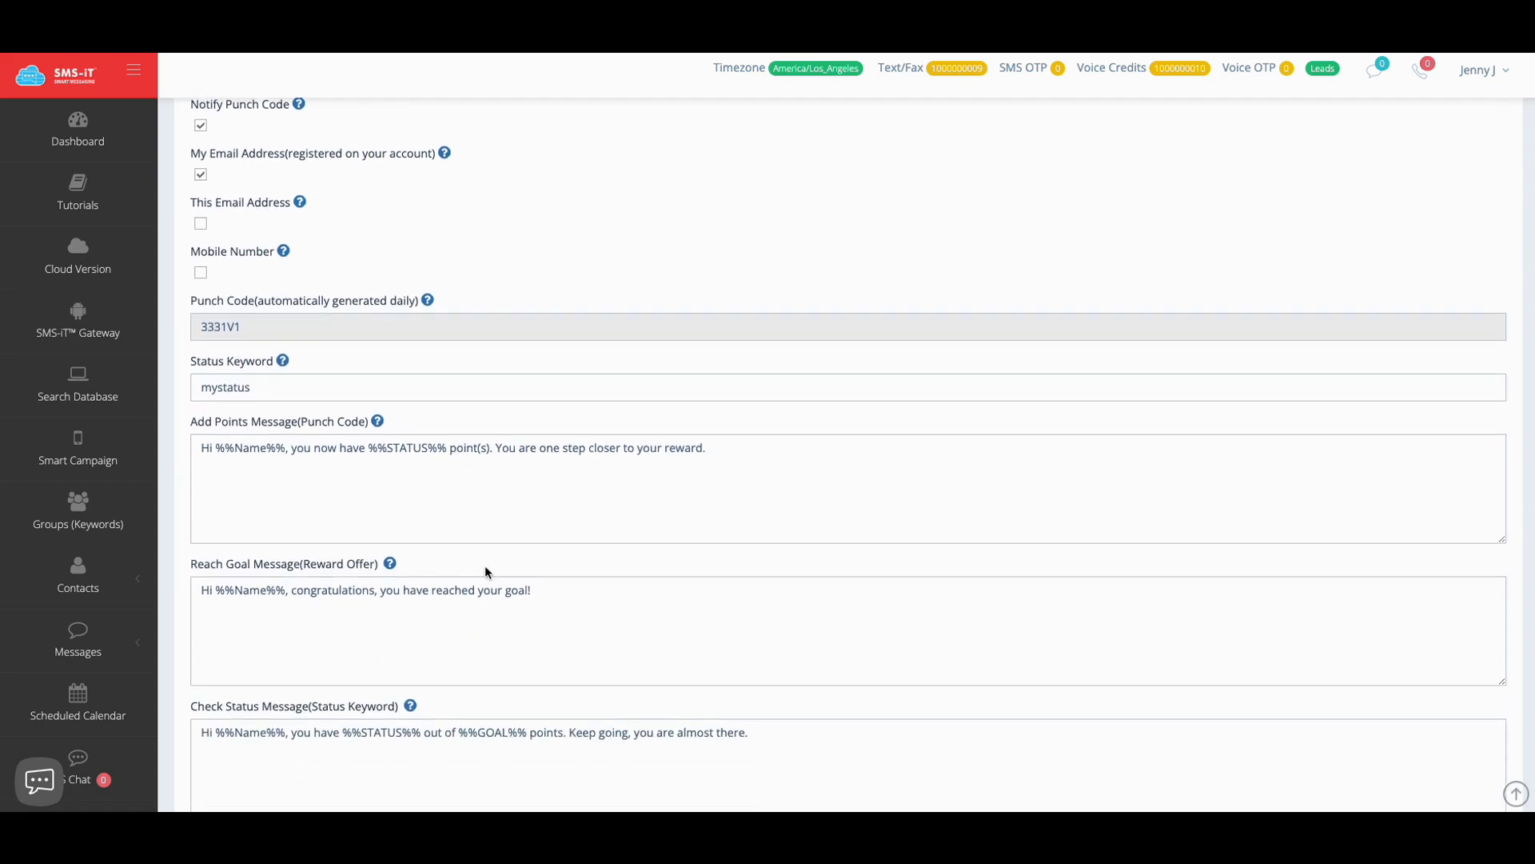
pyautogui.scroll(-2, 485, 565)
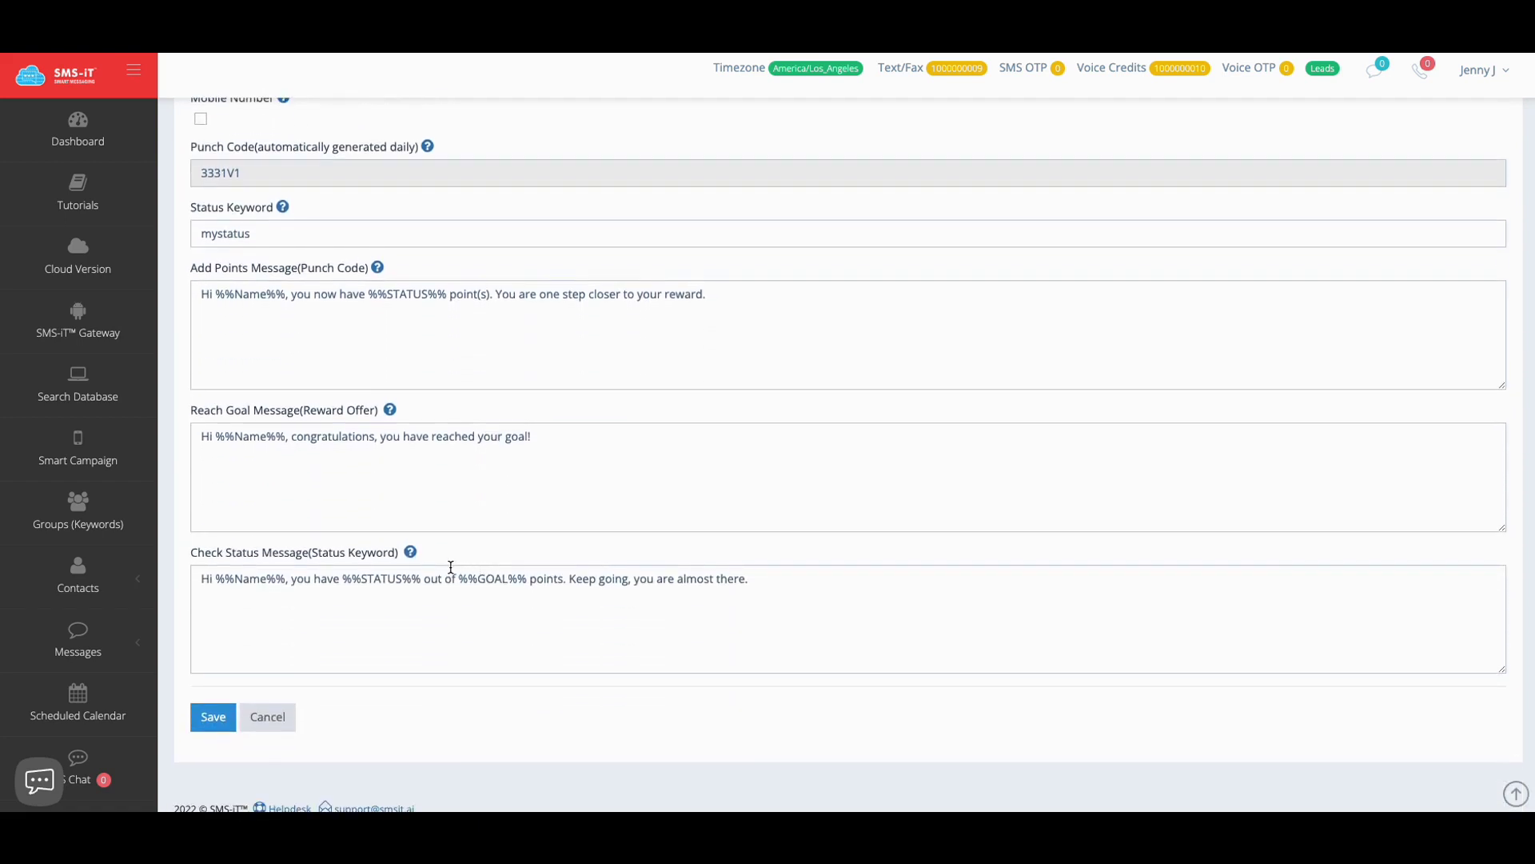
# Review the loyalty program form back from its check status message to the program name, and look through the available Smart Tools
pyautogui.scroll(1, 445, 642)
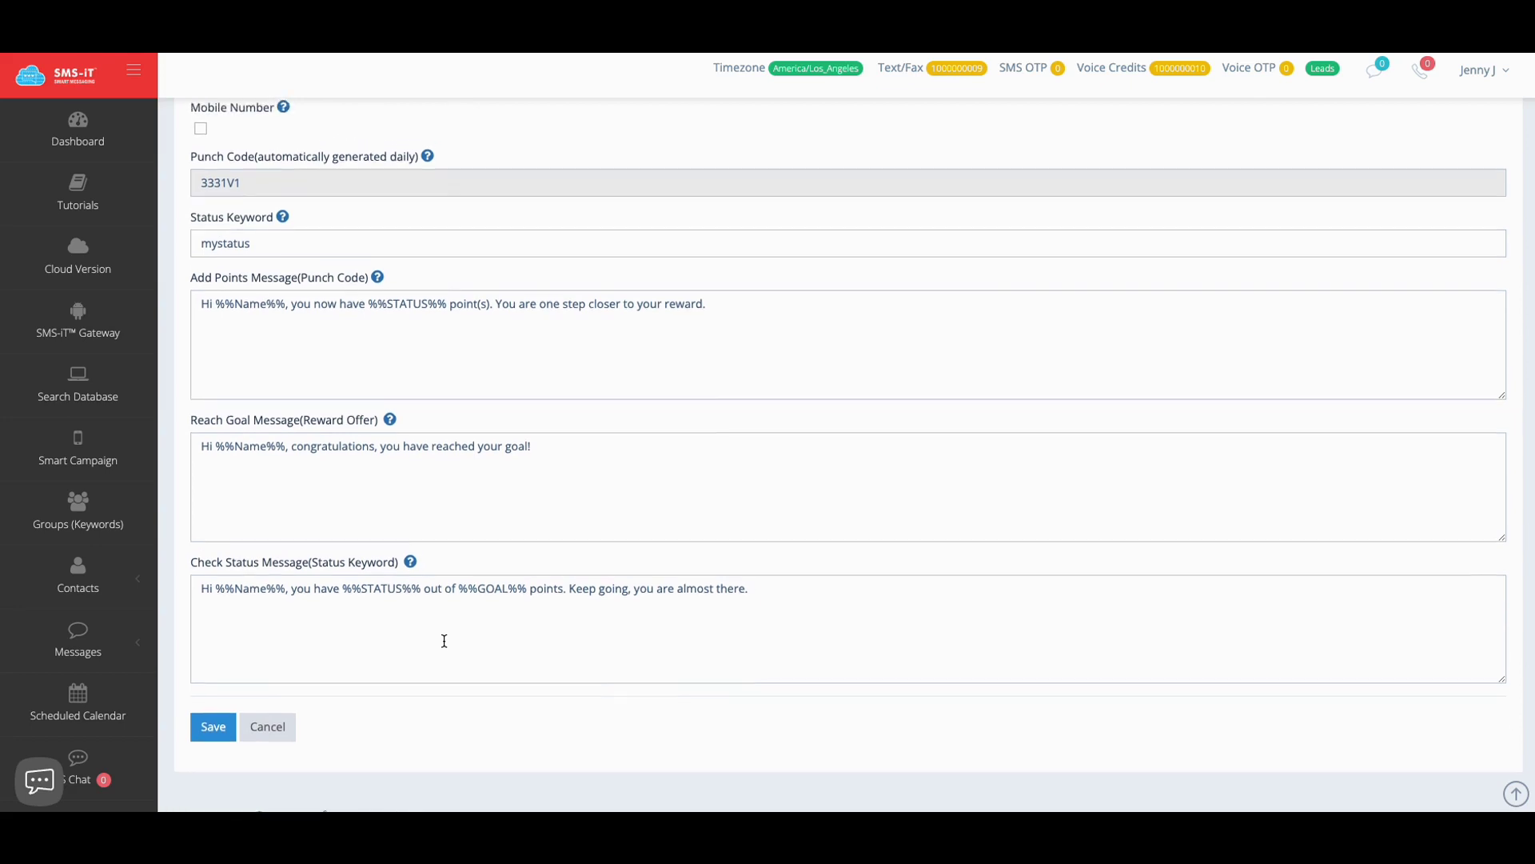
pyautogui.scroll(7, 445, 641)
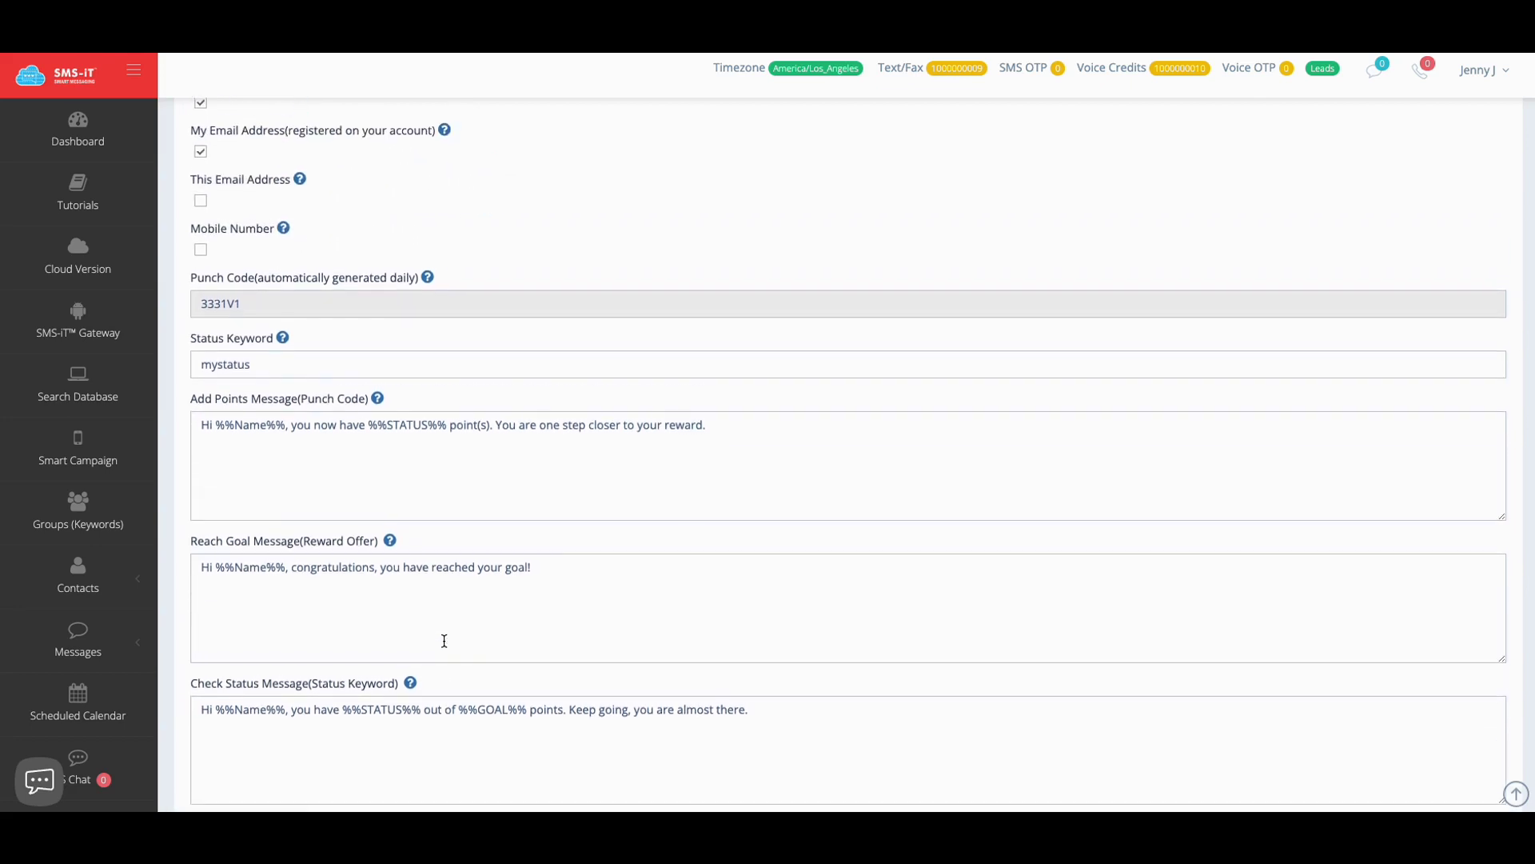
pyautogui.scroll(4, 444, 641)
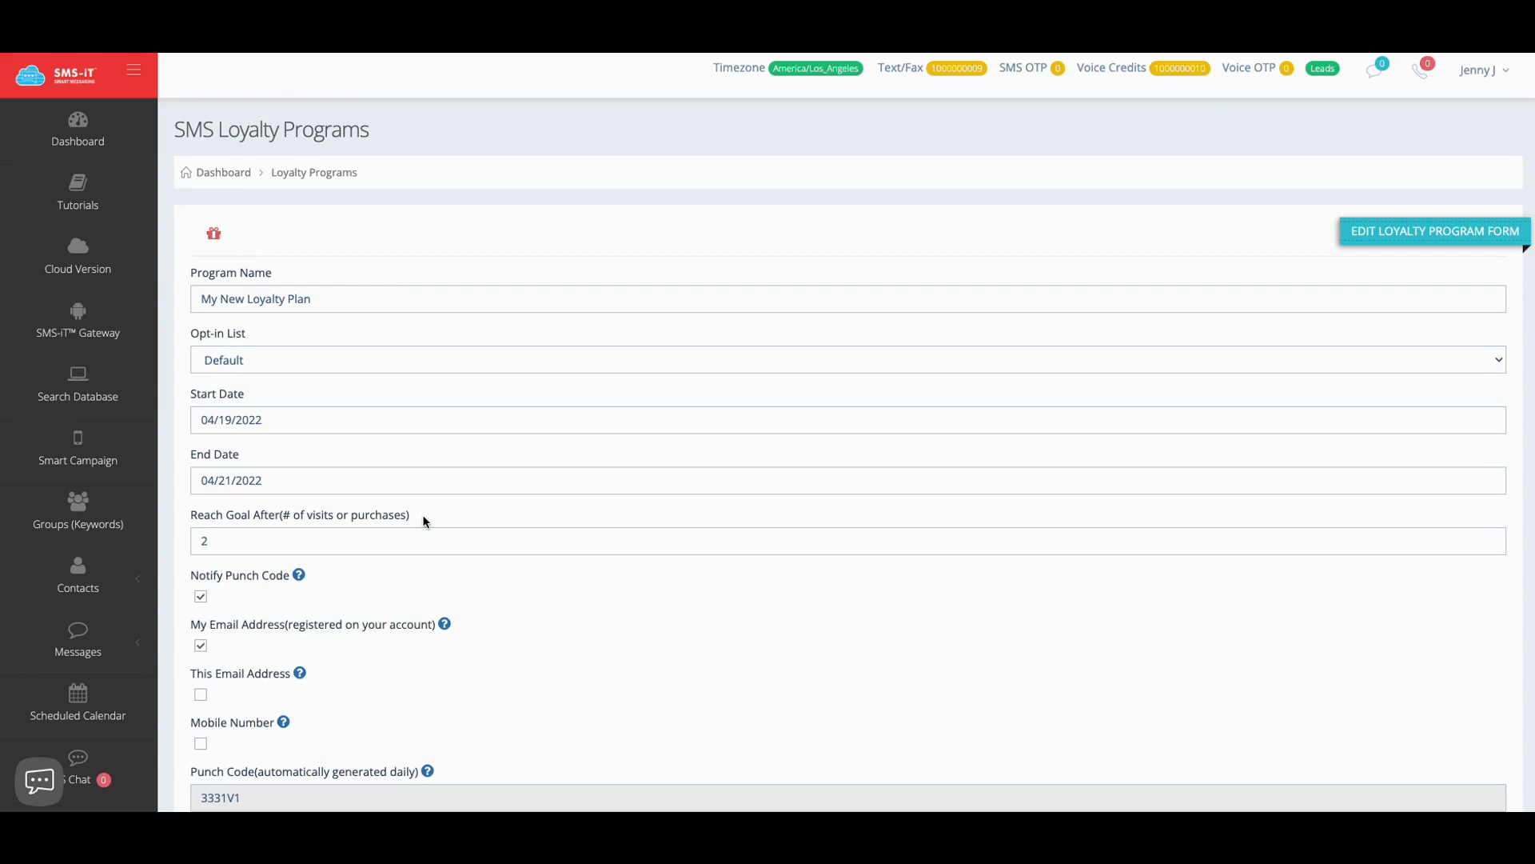
pyautogui.scroll(-2, 313, 520)
pyautogui.scroll(-5, 152, 557)
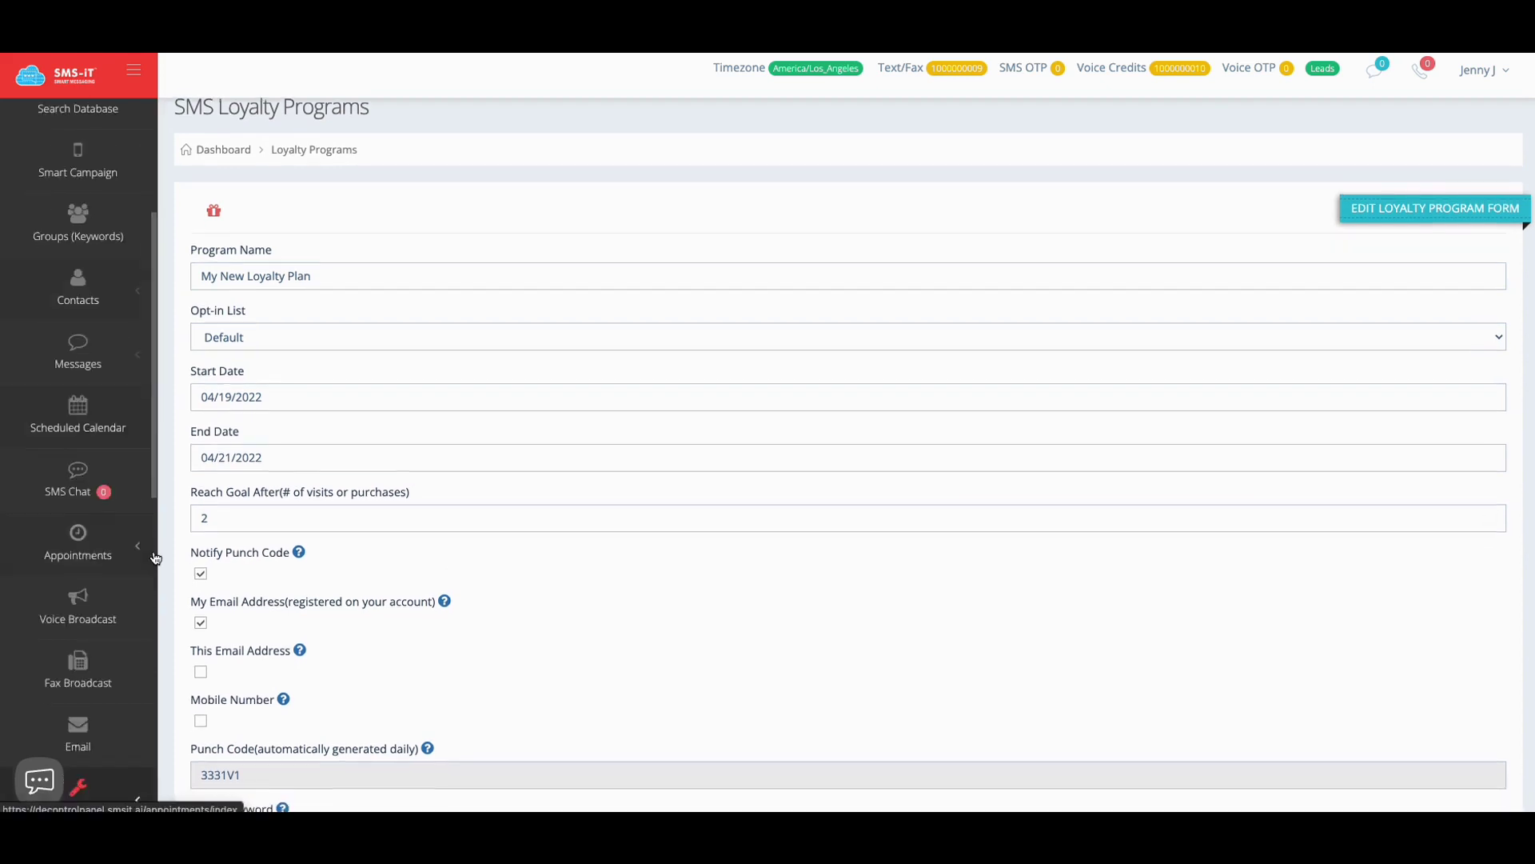
pyautogui.scroll(-5, 152, 558)
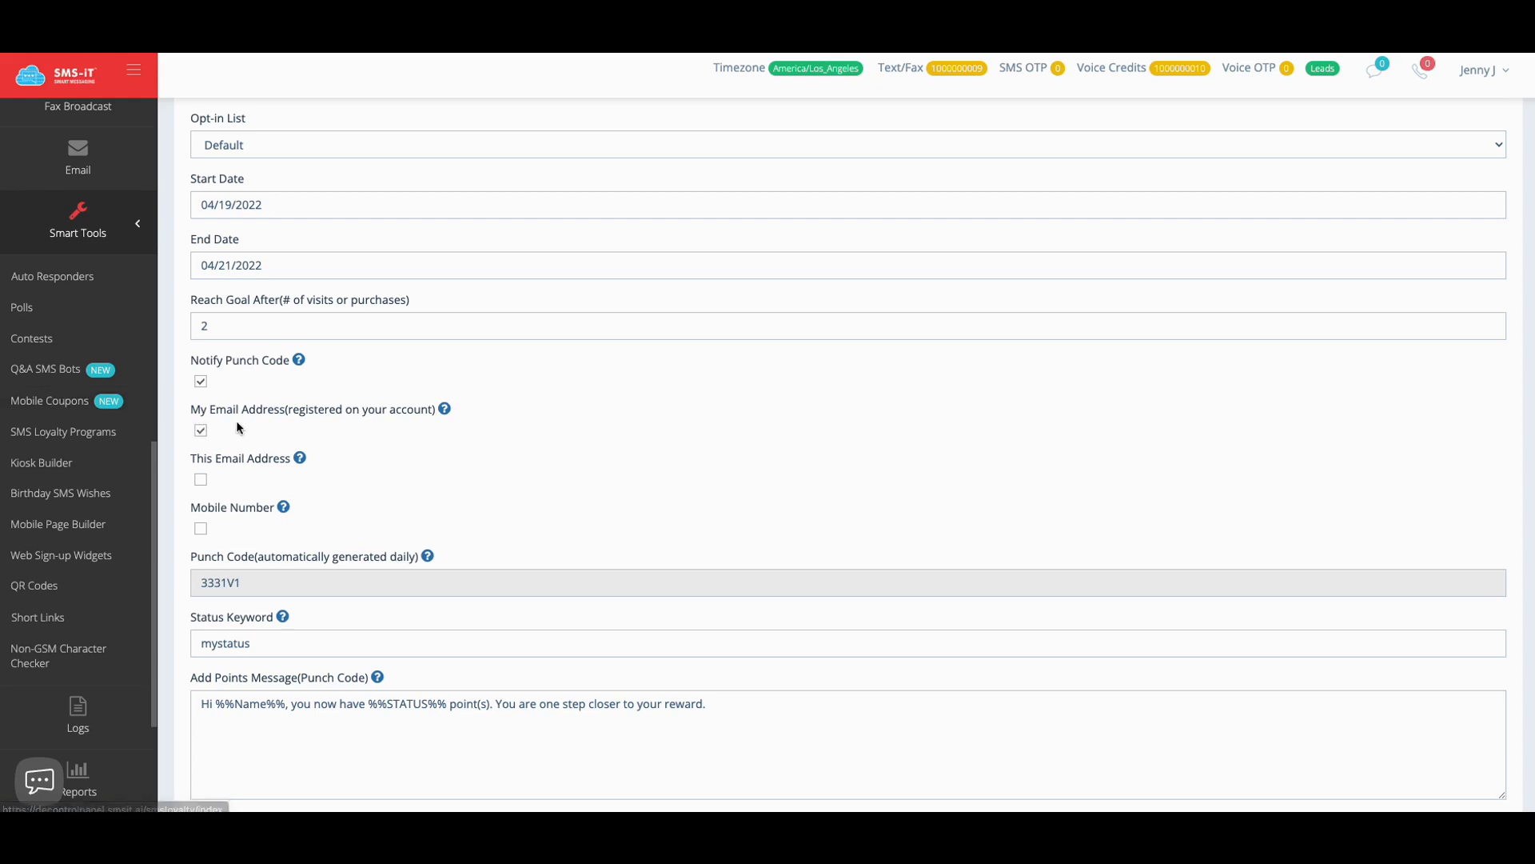
pyautogui.scroll(1, 372, 448)
pyautogui.scroll(3, 376, 446)
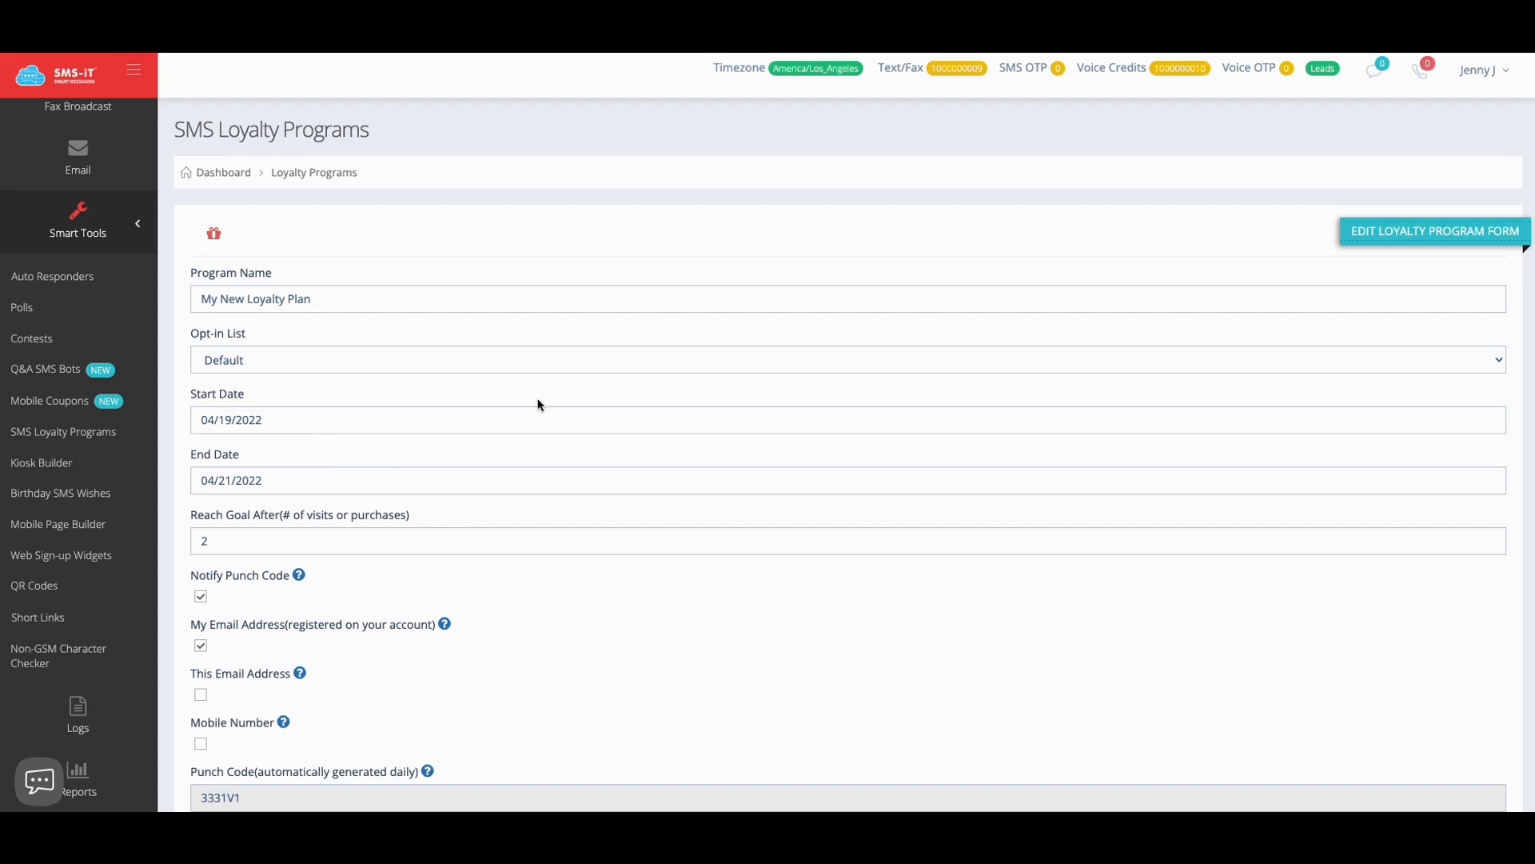
pyautogui.scroll(-1, 545, 400)
pyautogui.scroll(-2, 436, 424)
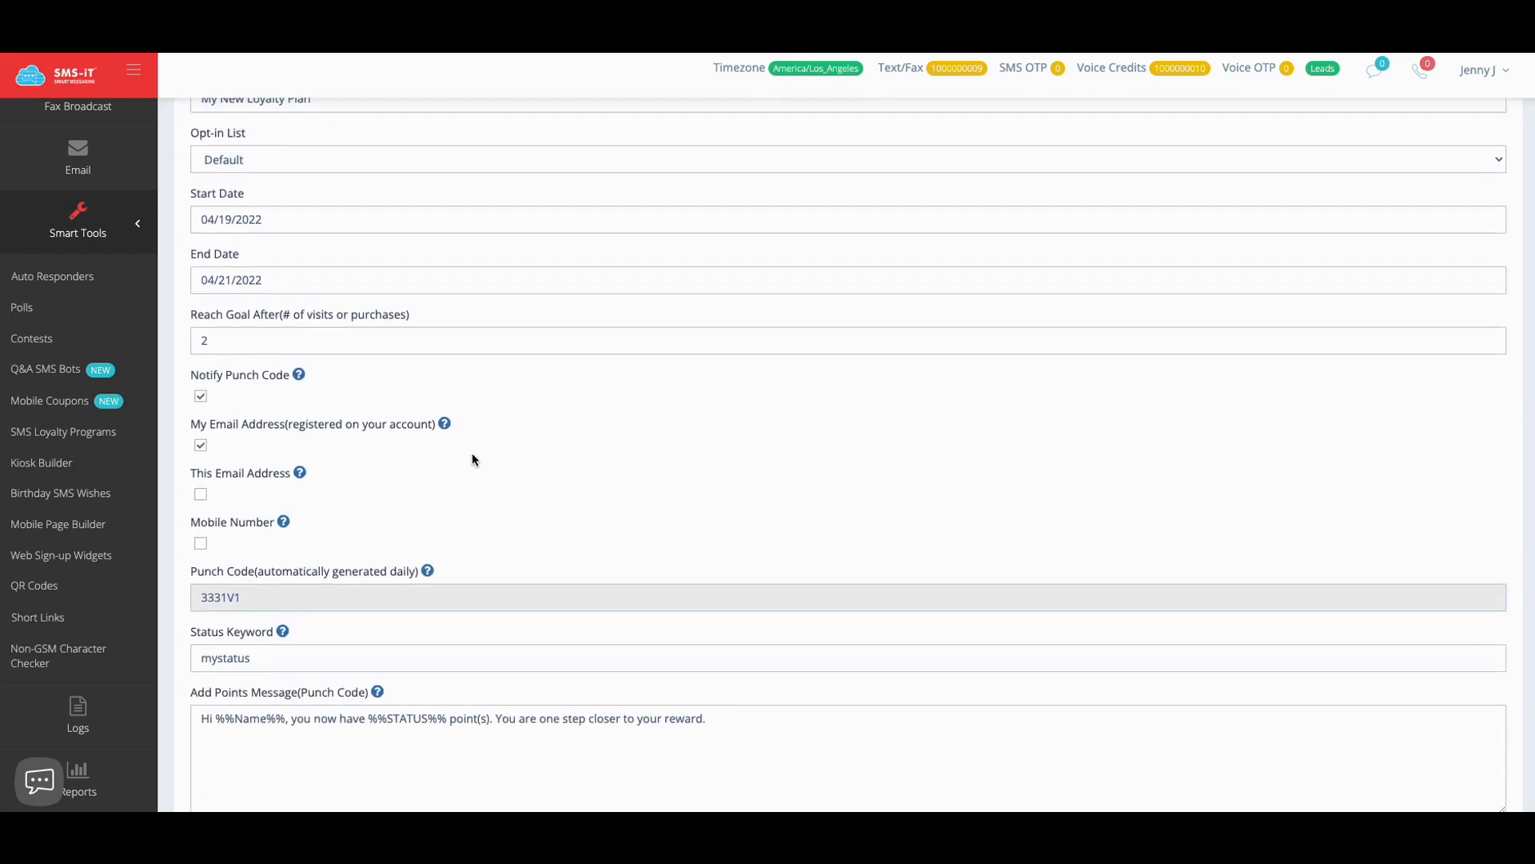
pyautogui.scroll(2, 477, 452)
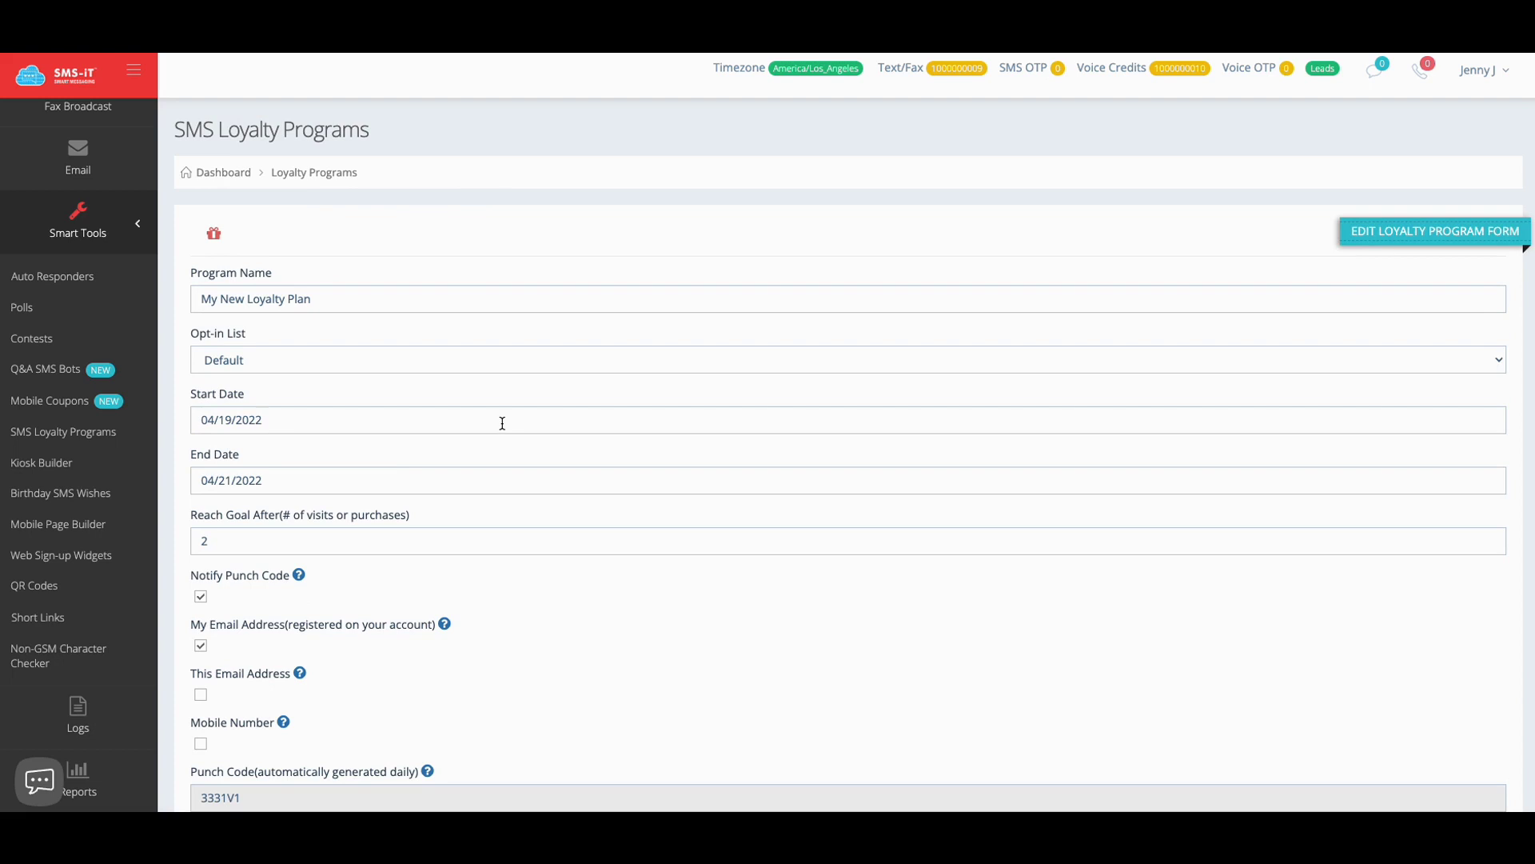